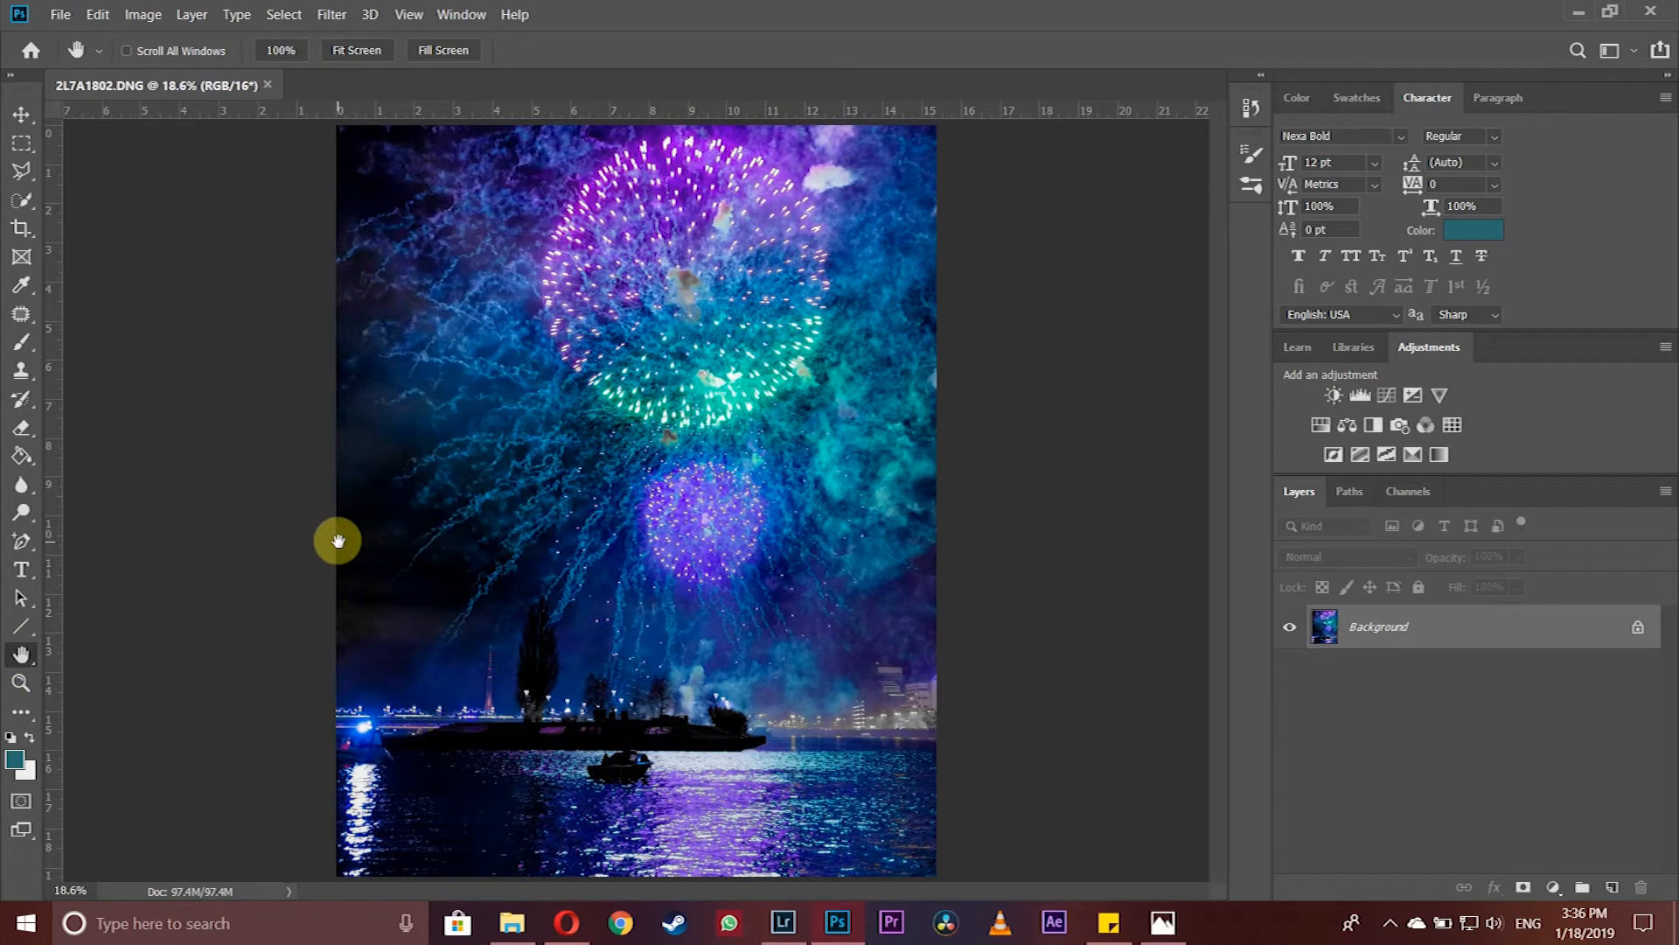
click(331, 15)
mouse_move(412, 458)
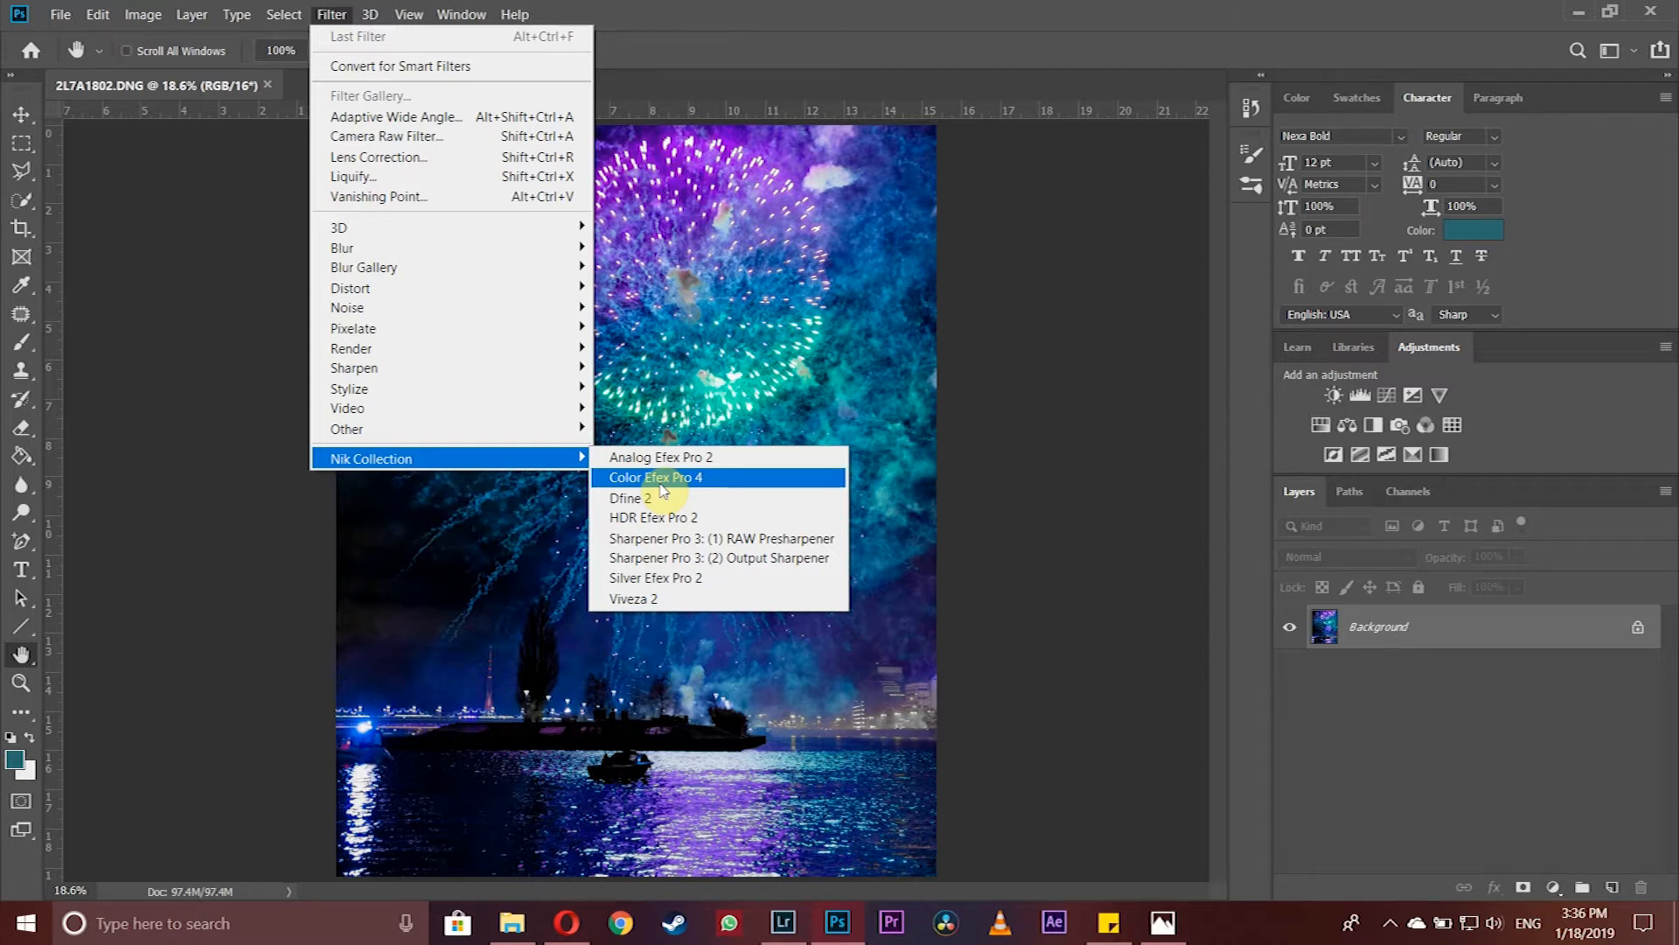
click(1015, 234)
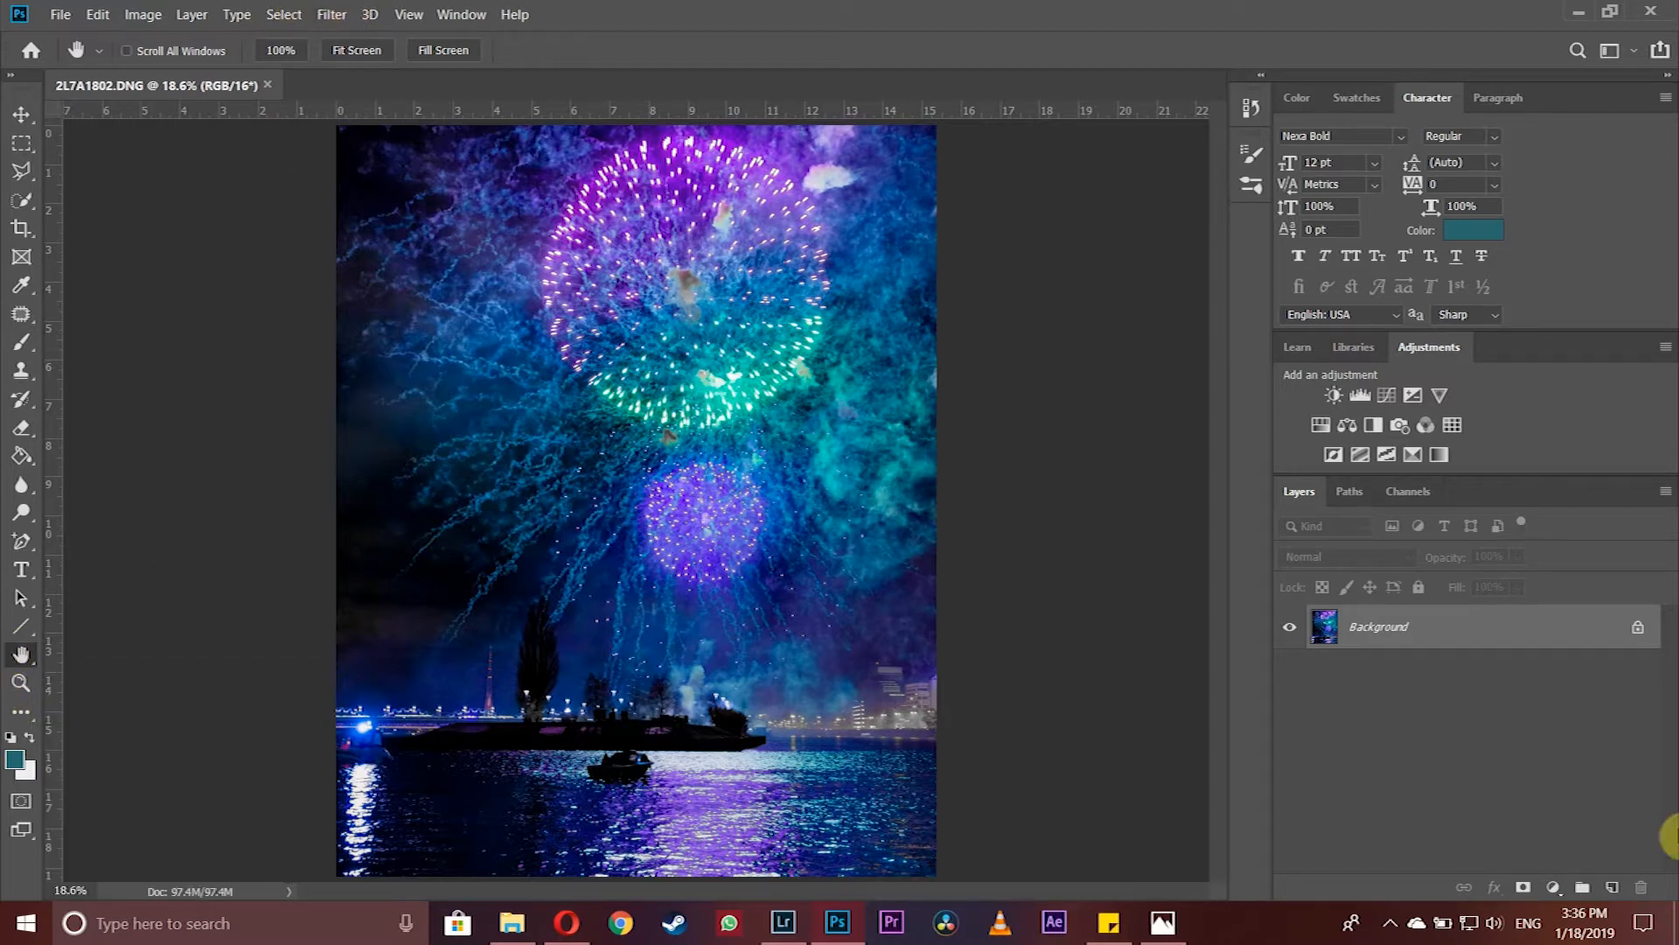
- Unlock the Background layer and open the Color Efex Pro 4 filter from the Nik Collection on it
click(1636, 631)
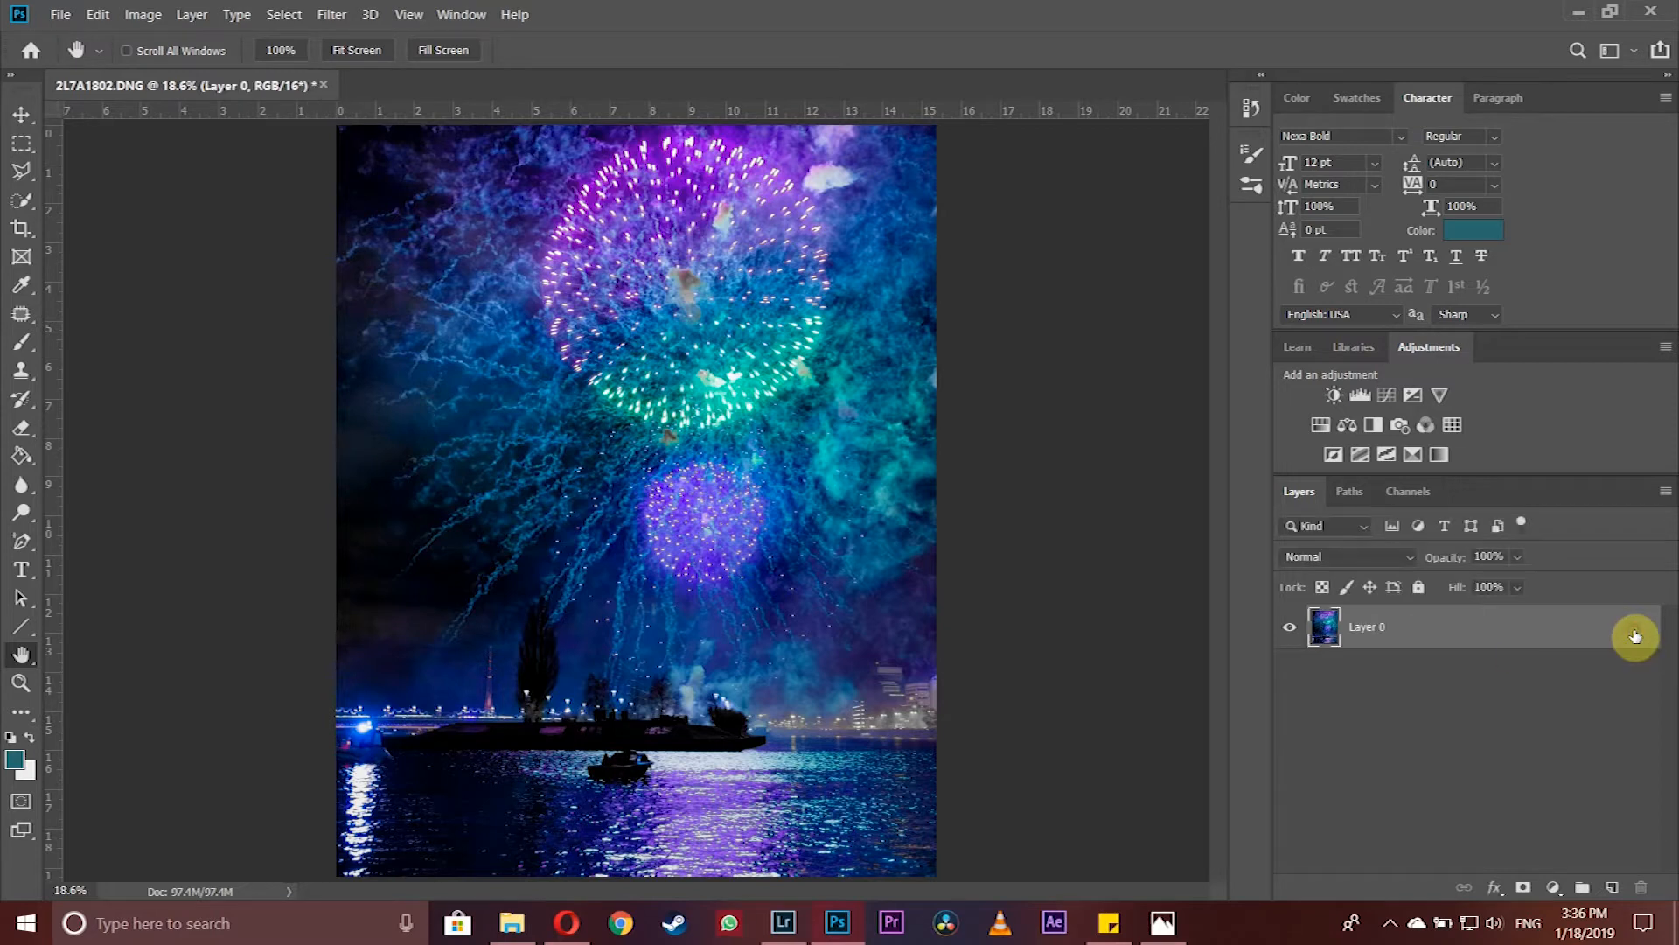
click(333, 18)
mouse_move(465, 455)
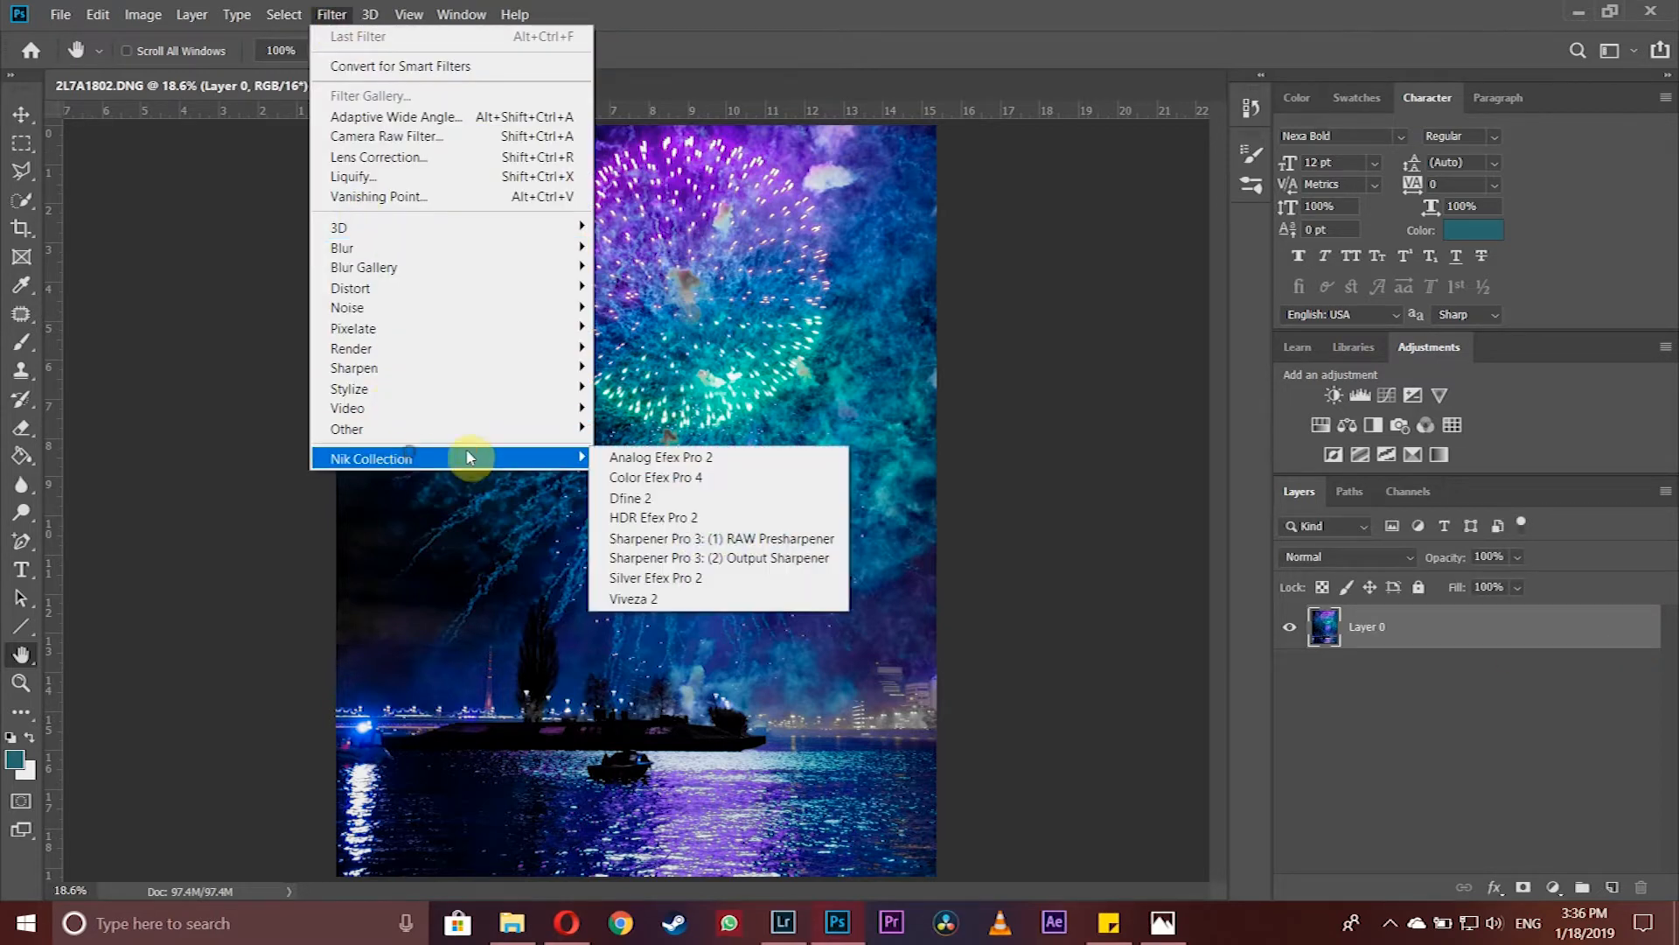
click(670, 479)
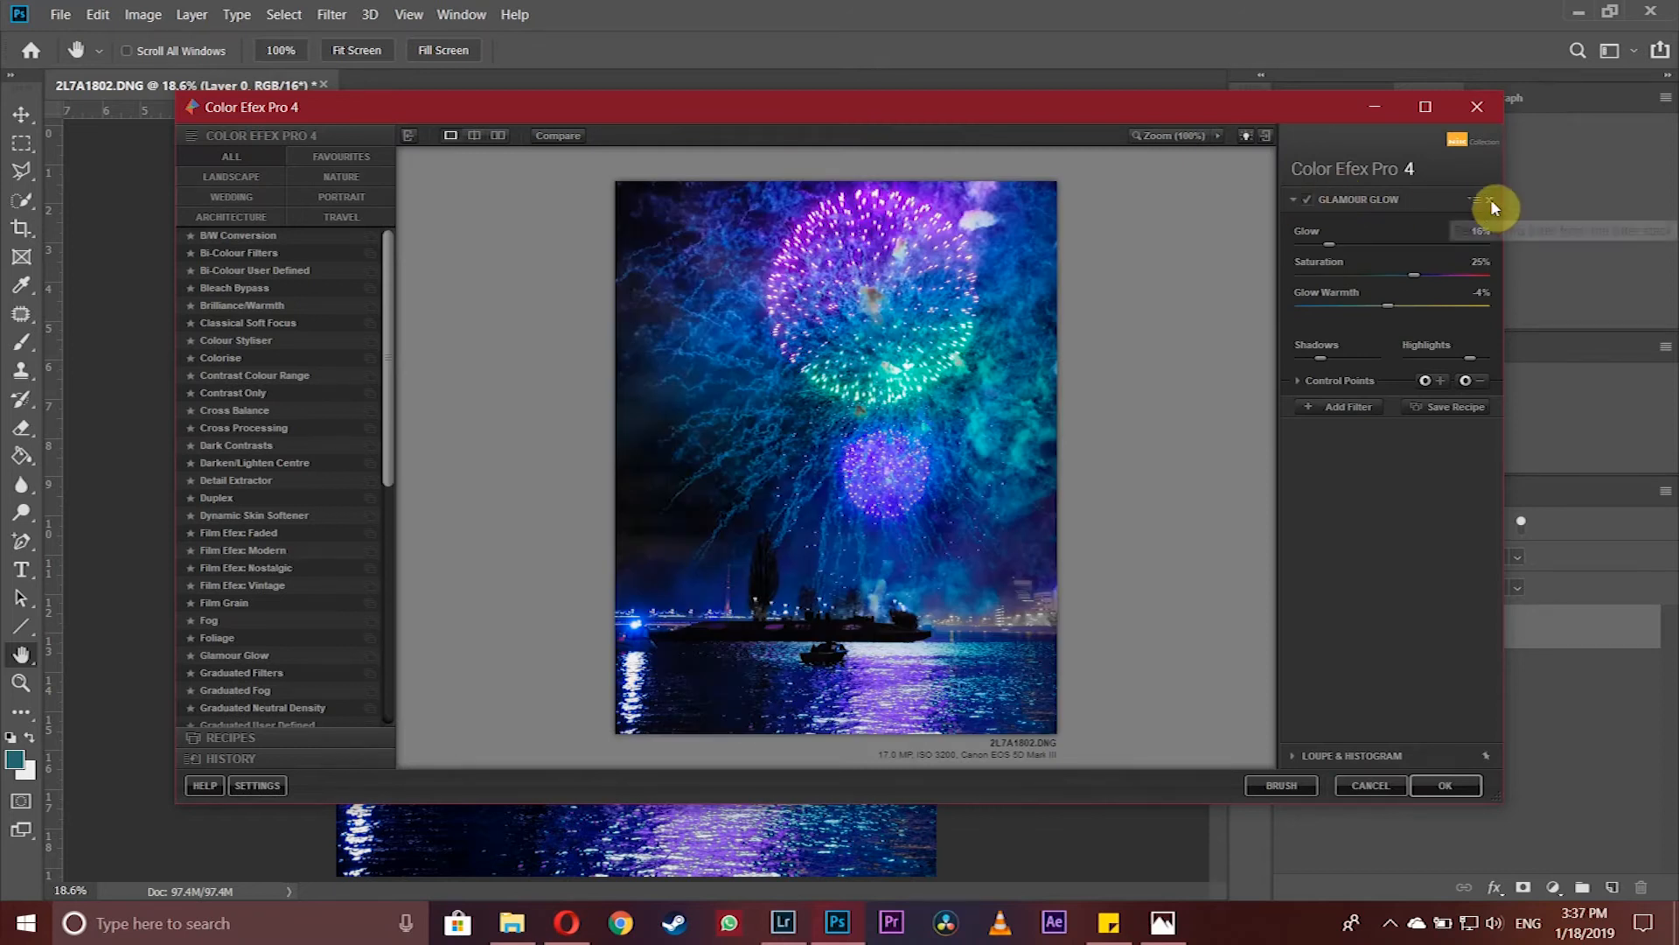
- Remove the preloaded Glamour Glow filter and add a fresh Glamour Glow from the full filter list
click(1490, 201)
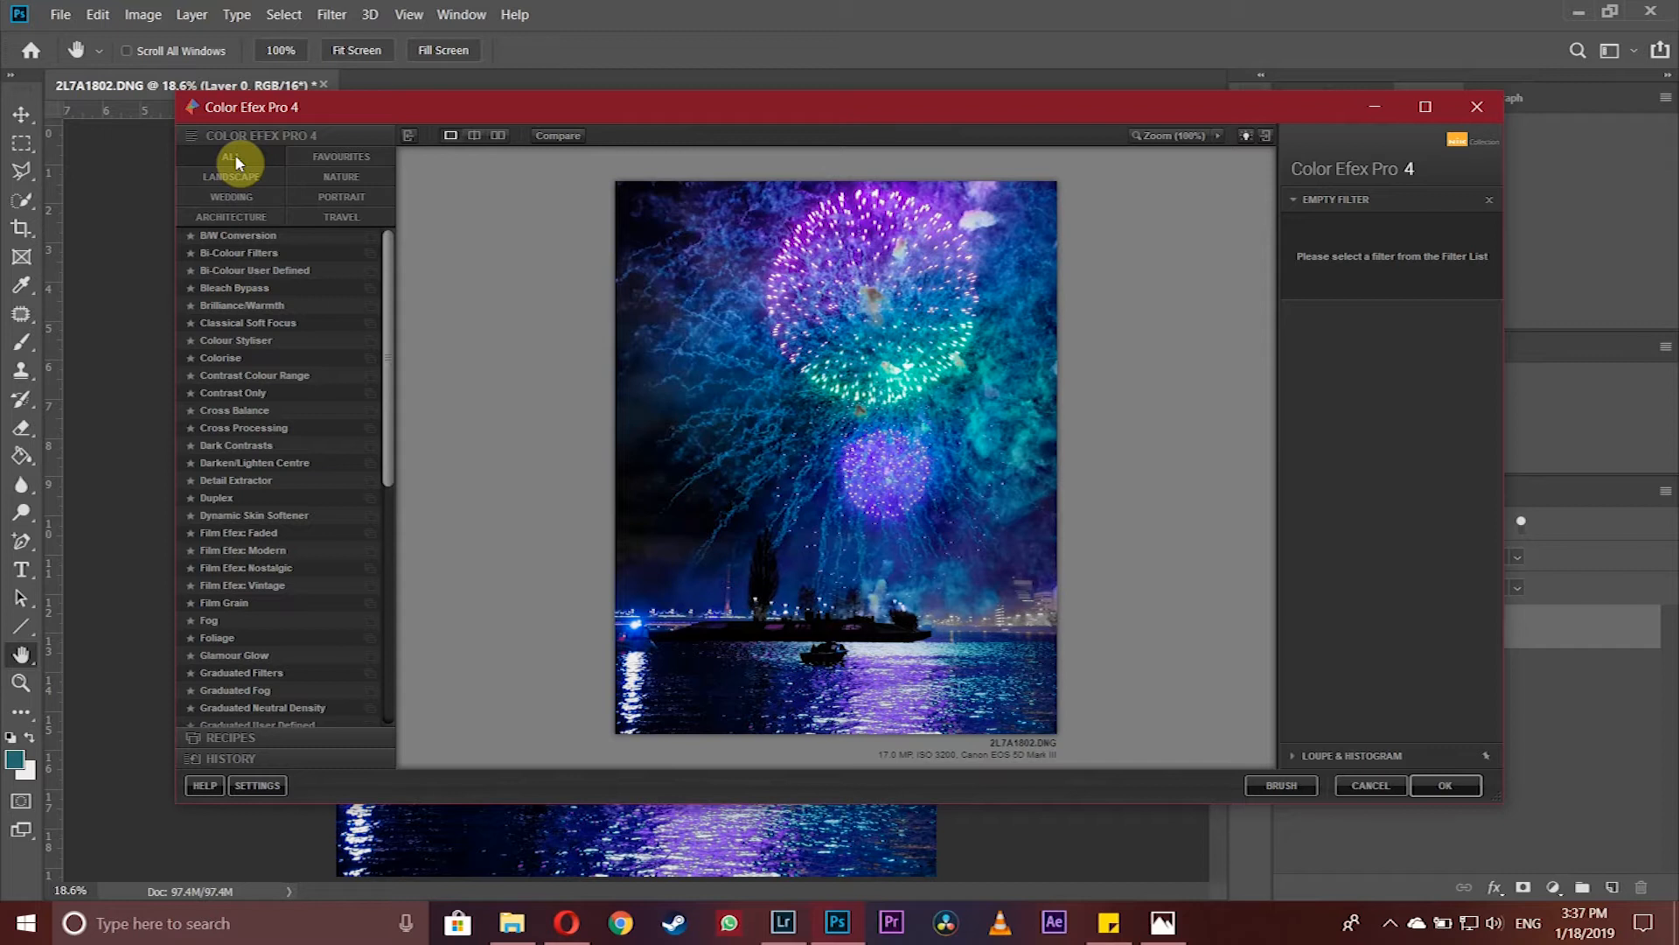
scroll(245, 297, down, 2)
scroll(251, 296, down, 3)
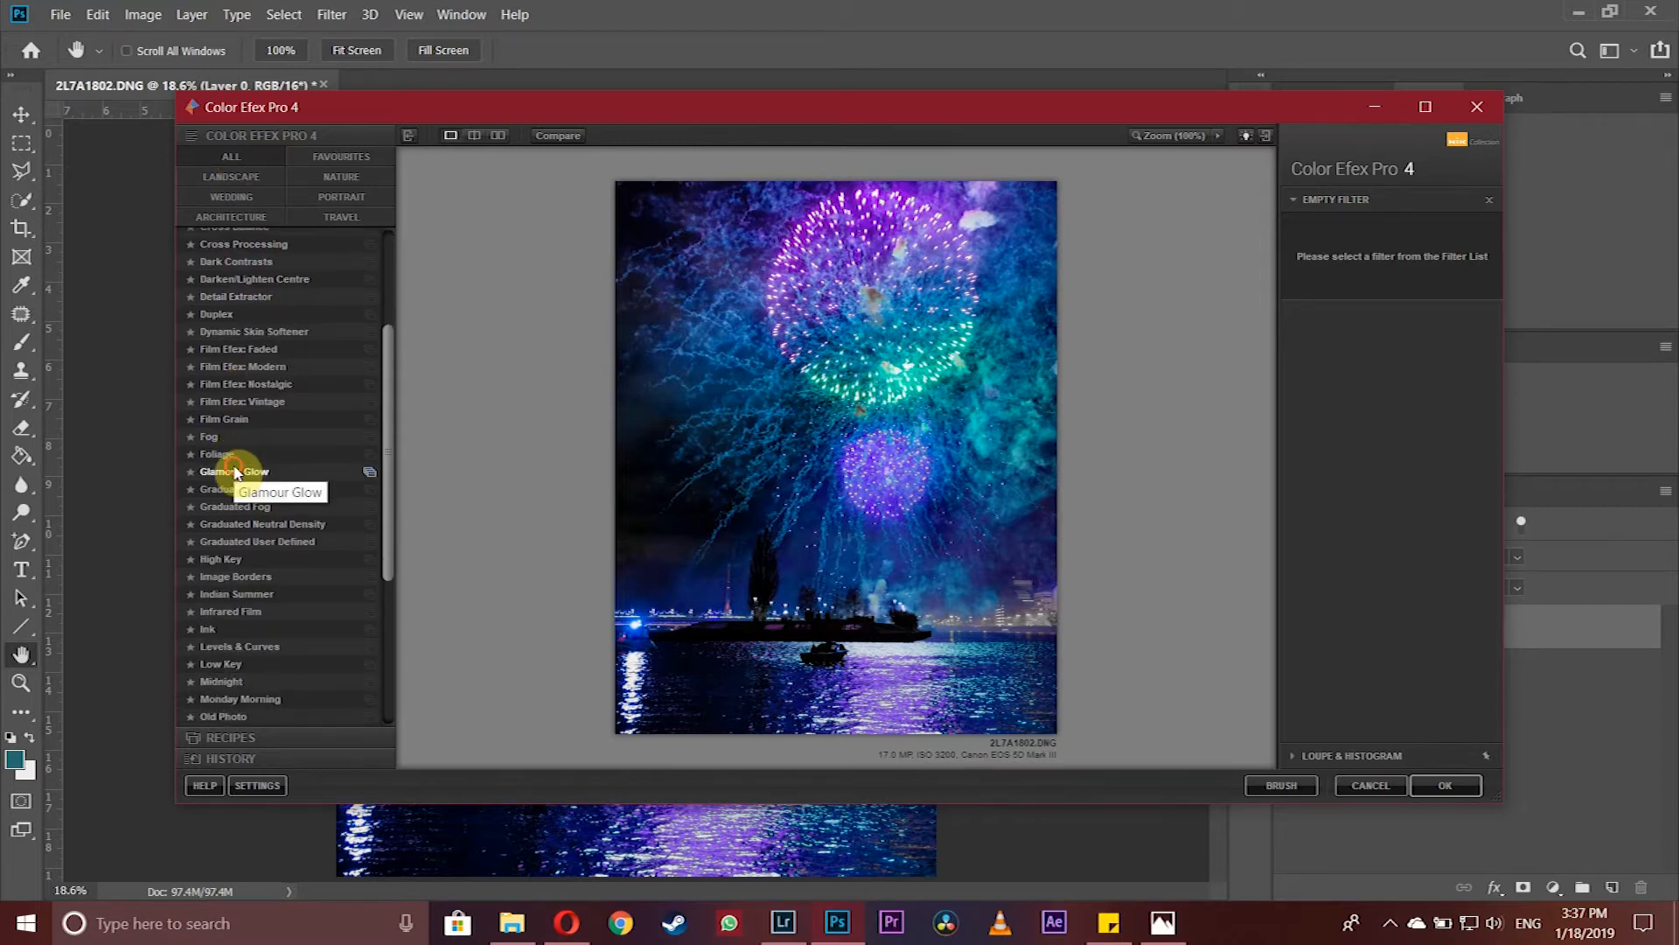
click(235, 472)
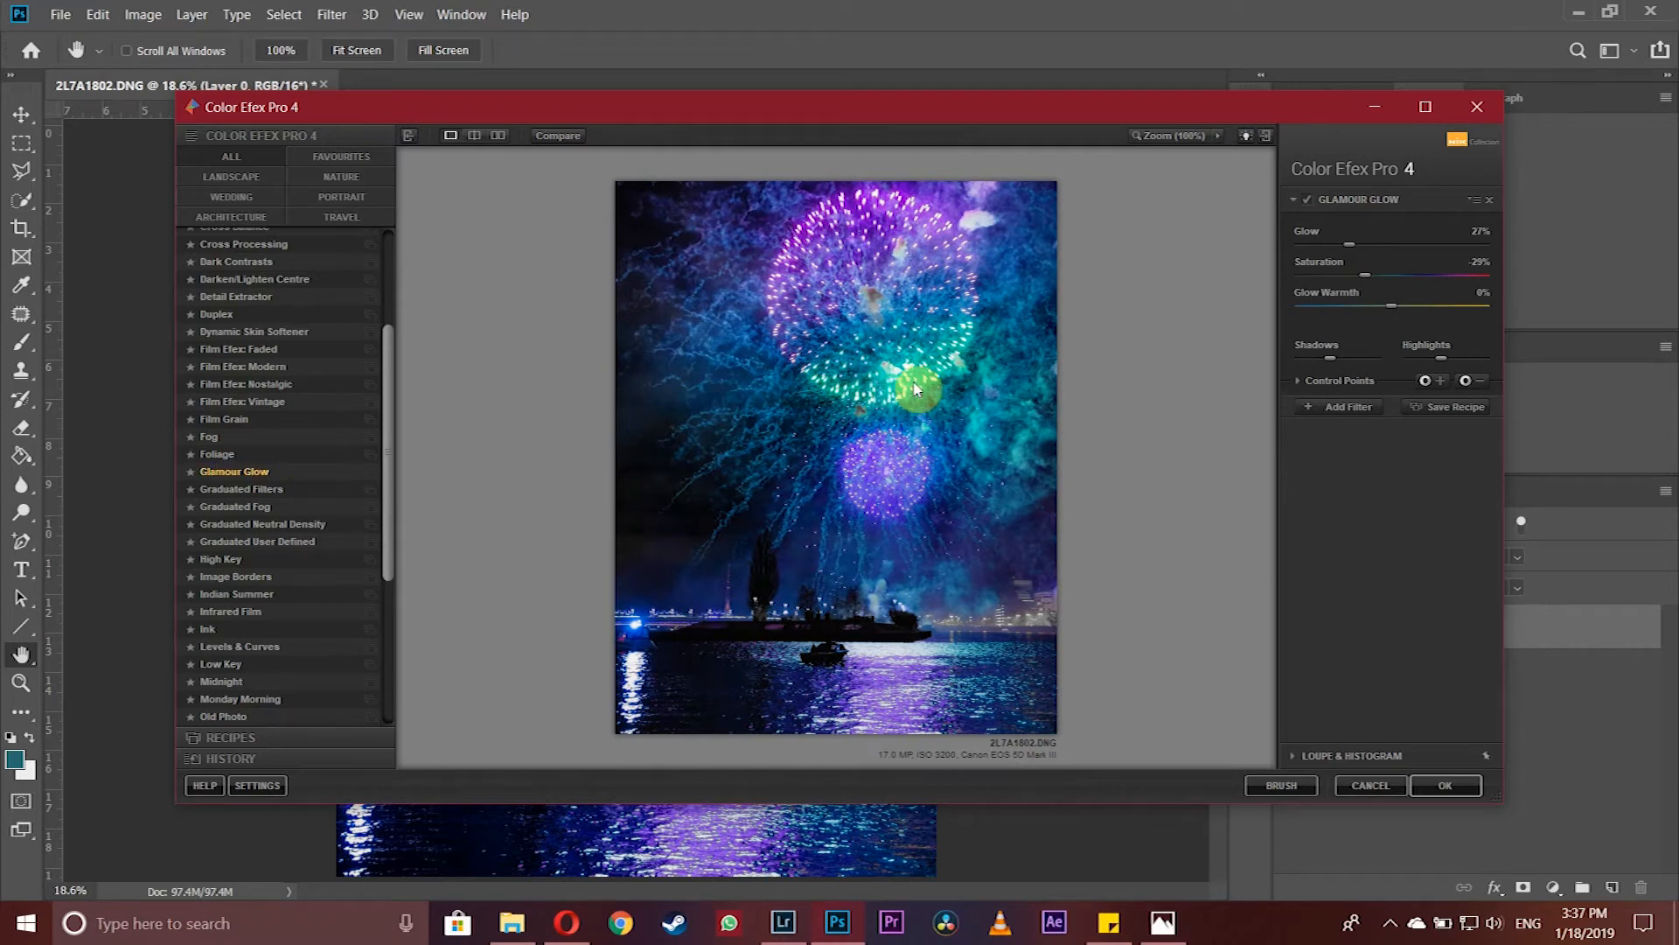
- Set Glamour Glow's glow to 67%, its saturation to 5% and its glow warmth to 7%
click(1350, 247)
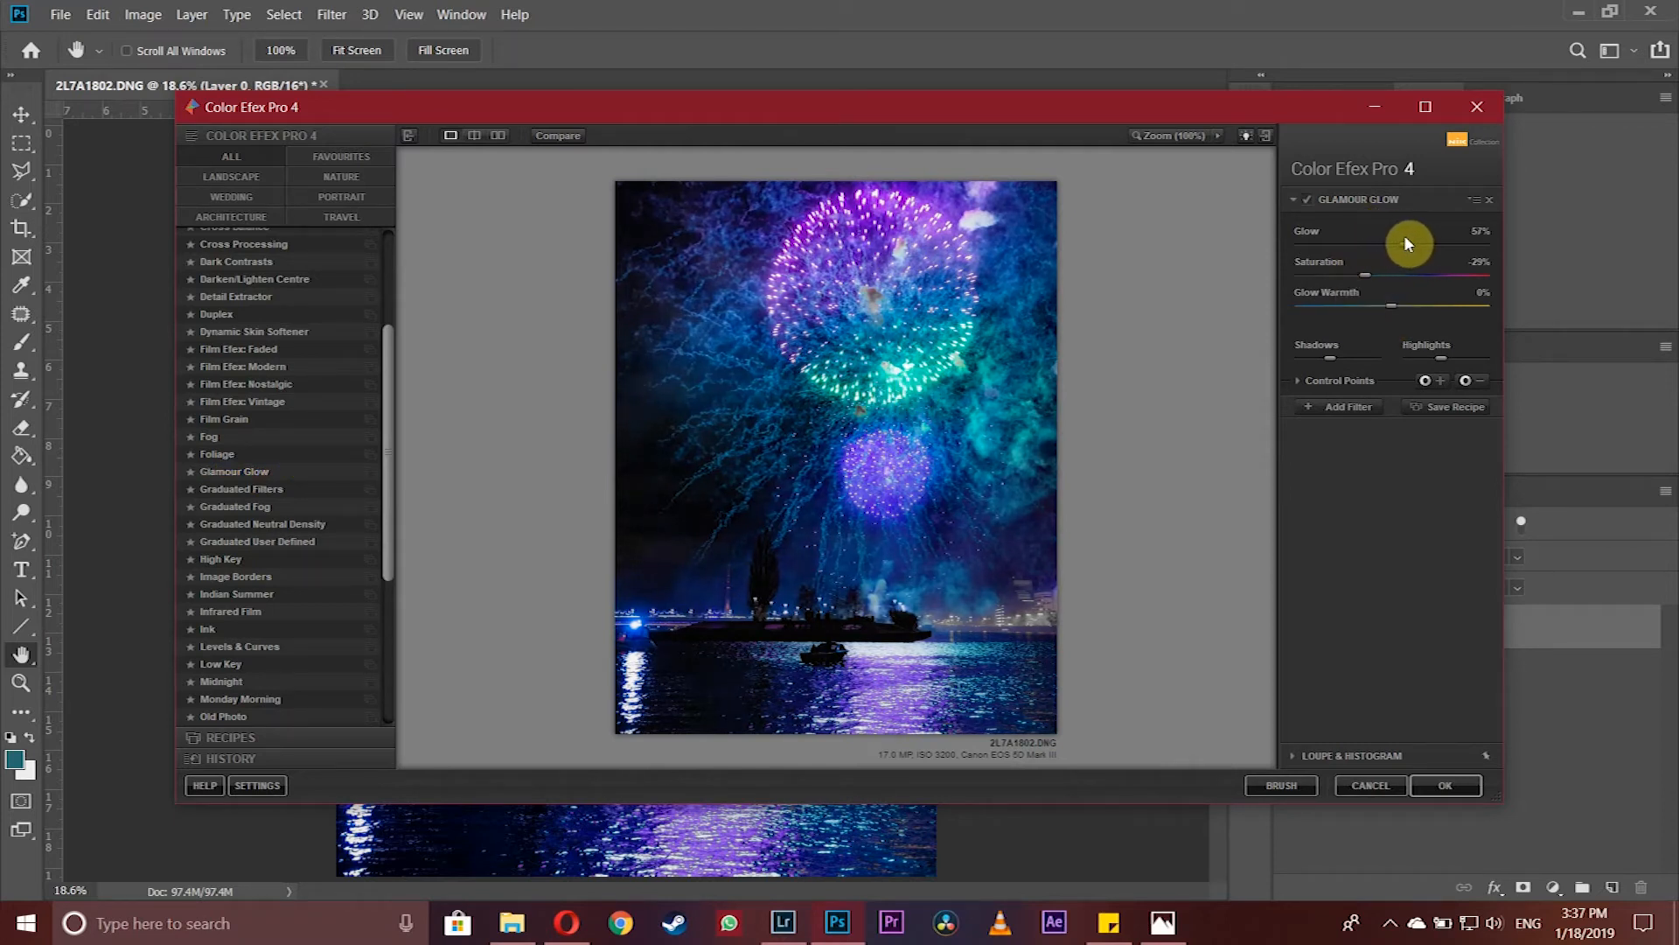
drag(1376, 237, 1430, 234)
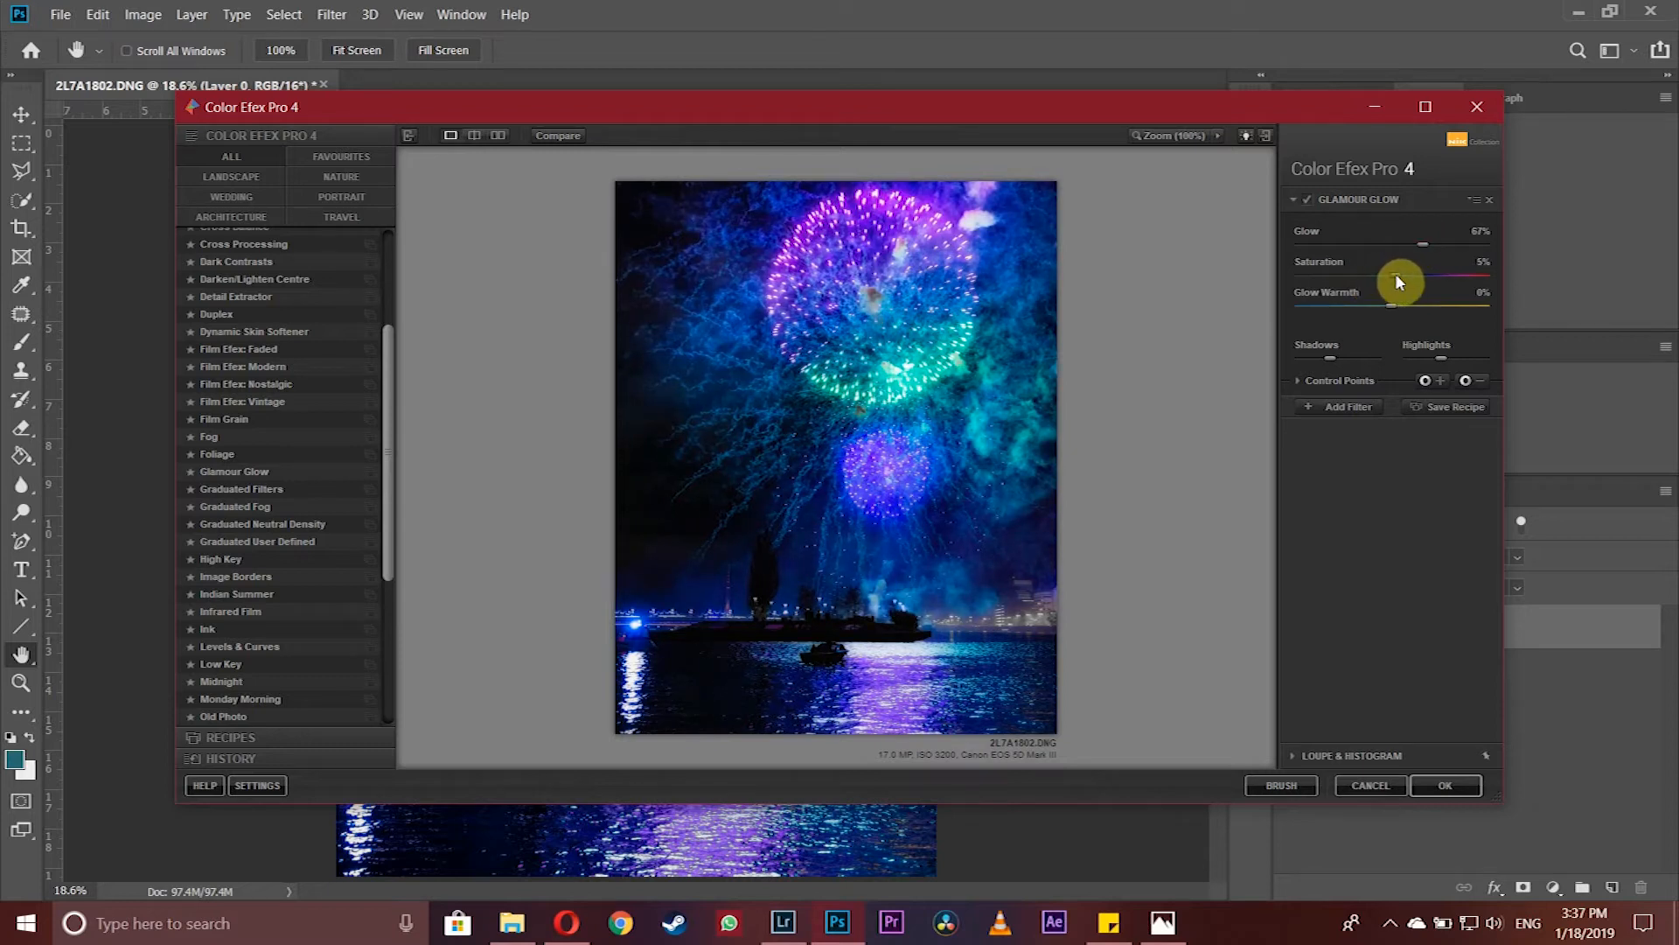
drag(1394, 311, 1437, 300)
- Compare the photo with and without the Glamour Glow effect by toggling it repeatedly
click(1304, 201)
click(1304, 201)
click(1304, 201)
click(1304, 201)
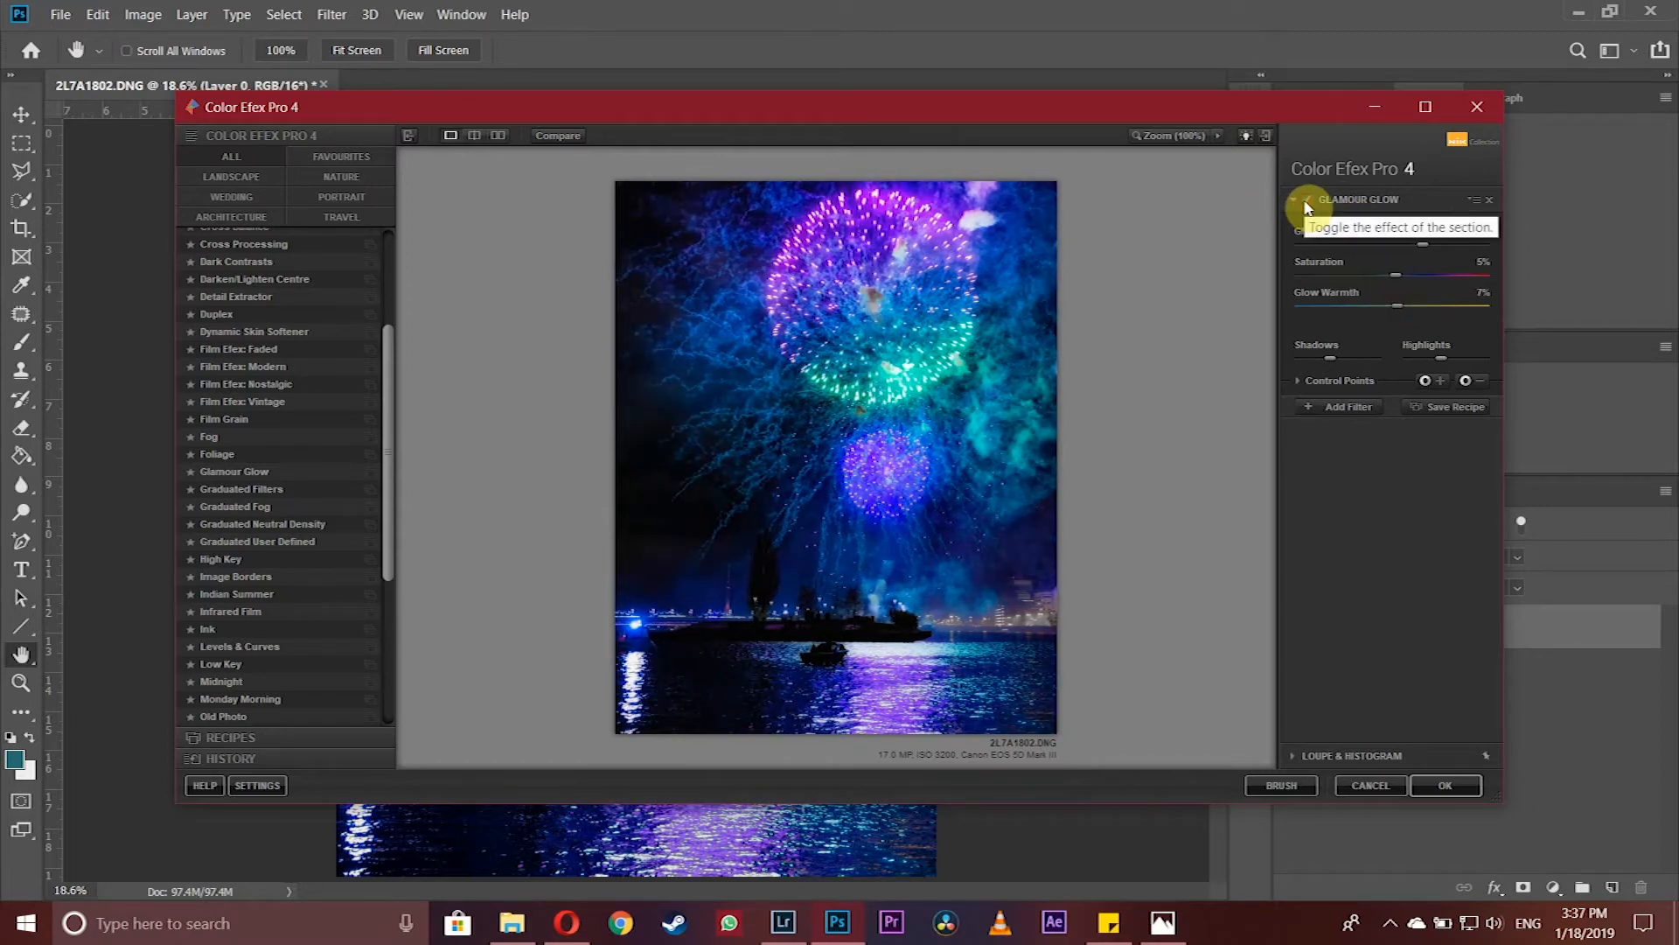
click(1304, 200)
click(1304, 200)
click(1304, 200)
click(1304, 200)
click(1304, 200)
click(1304, 200)
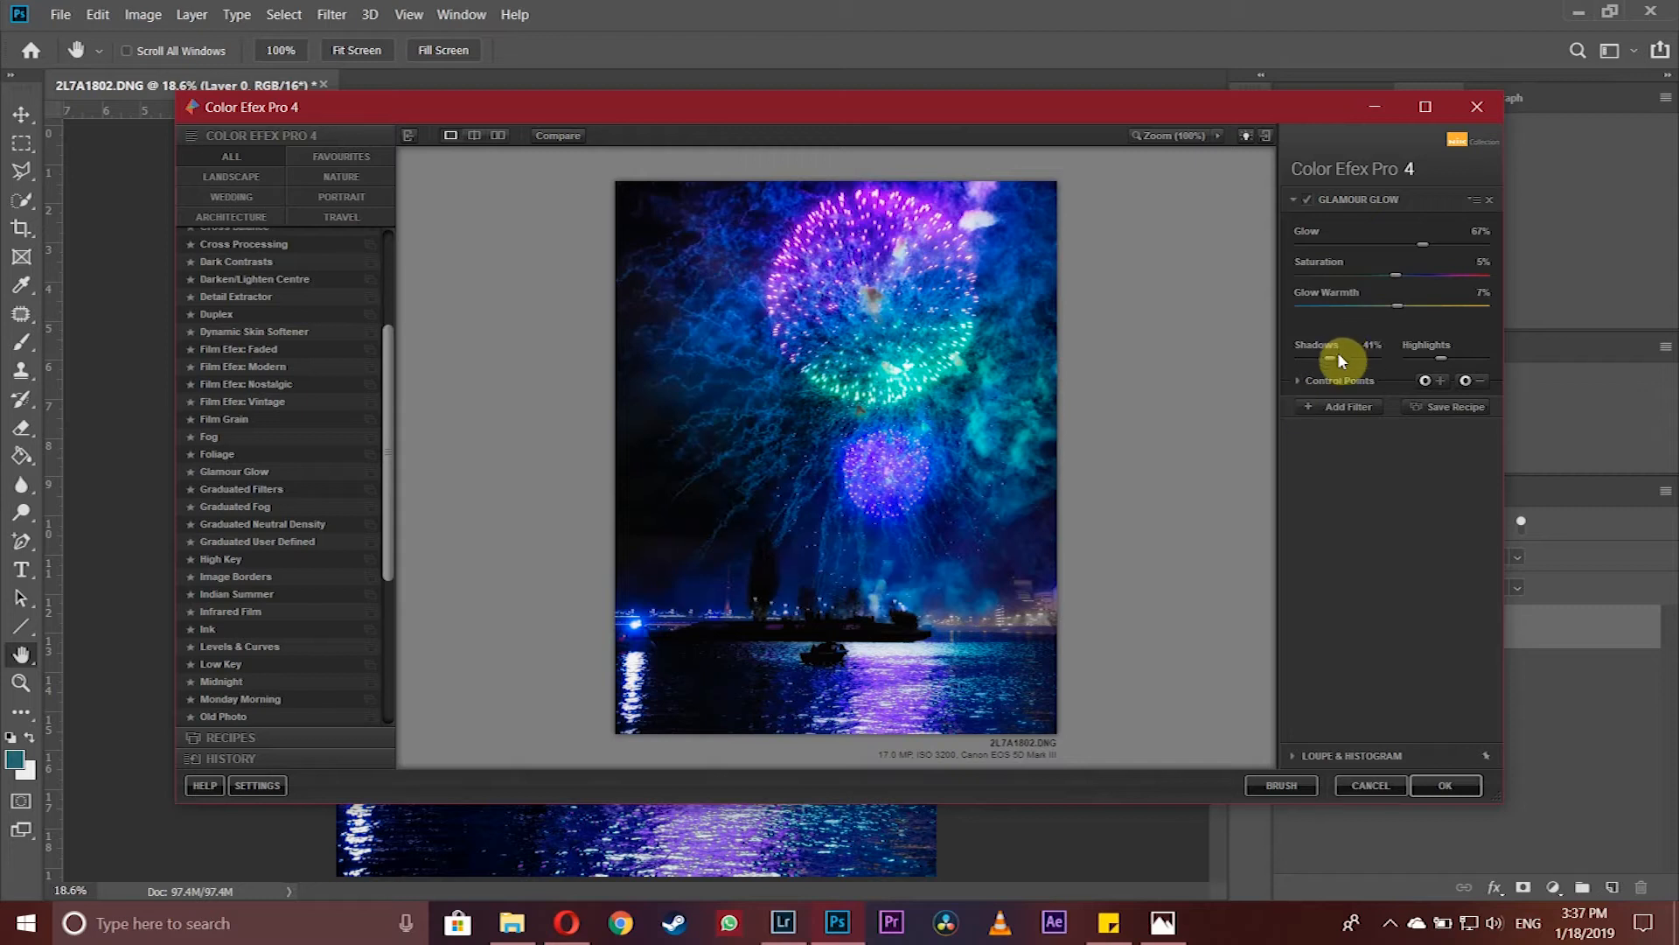
- Raise Glamour Glow's shadow protection, slightly lower its highlight protection, and compare the photo with and without the effect
drag(1347, 361, 1368, 356)
mouse_move(1446, 354)
mouse_down()
mouse_move(1496, 355)
mouse_move(1364, 355)
mouse_move(1471, 356)
mouse_move(1435, 356)
mouse_up()
click(1312, 202)
click(1312, 202)
click(1312, 202)
click(1312, 202)
- Add a Detail Extractor filter above Glamour Glow, set to 13% with contrast 20% and saturation 12%
click(1347, 409)
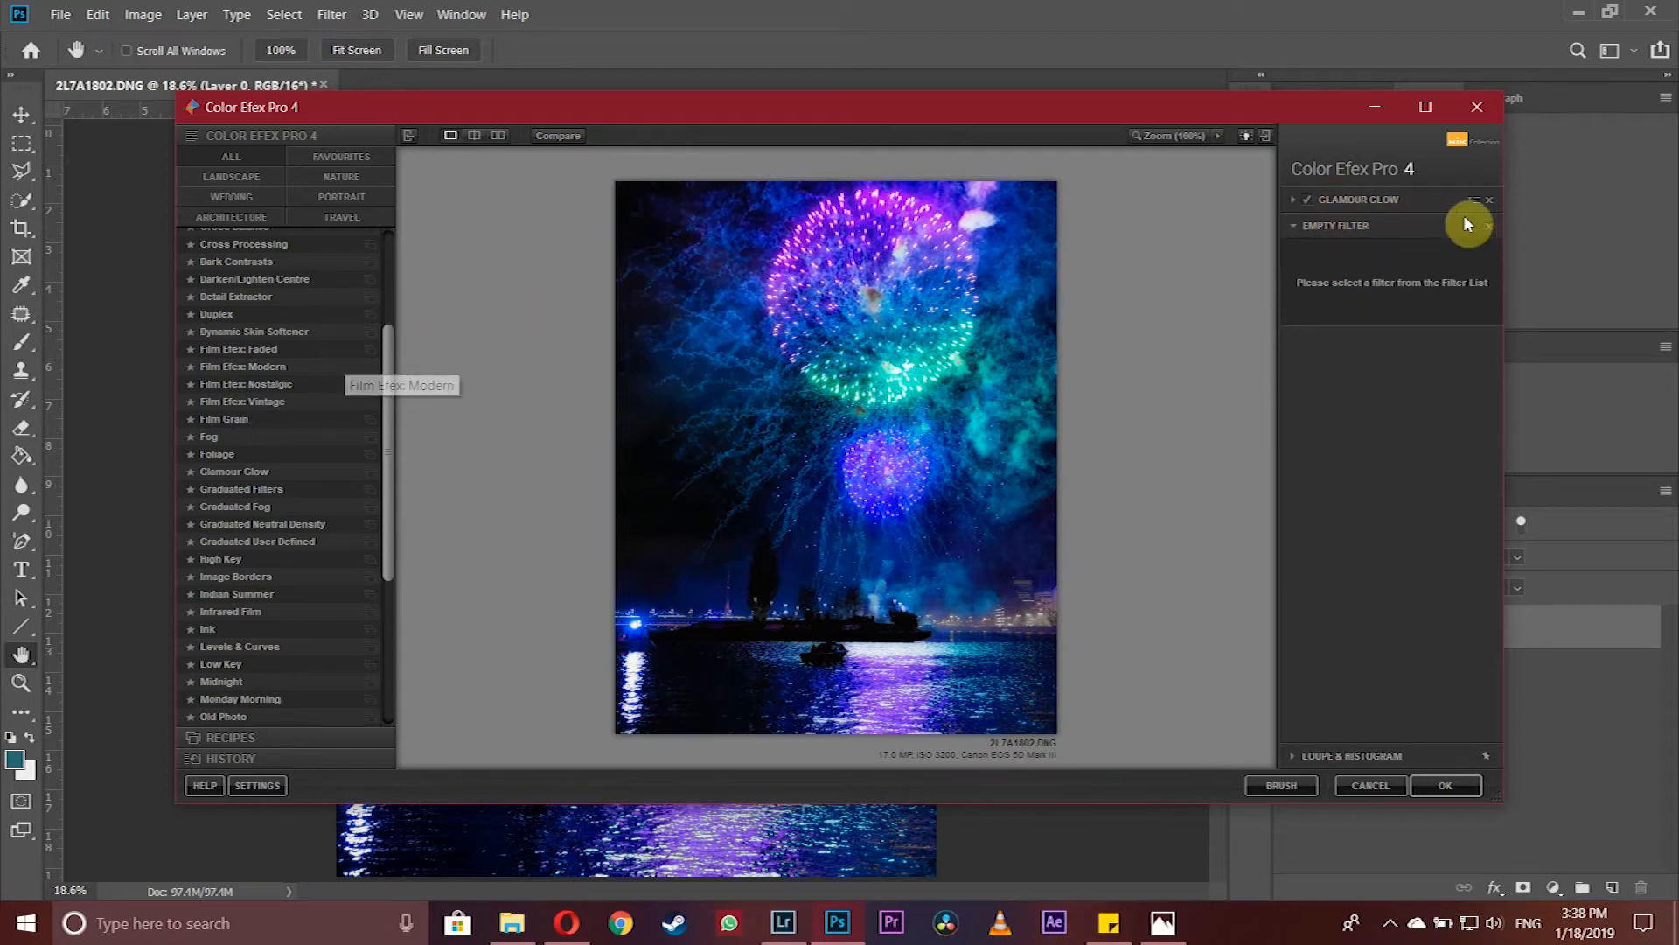
scroll(278, 302, up, 2)
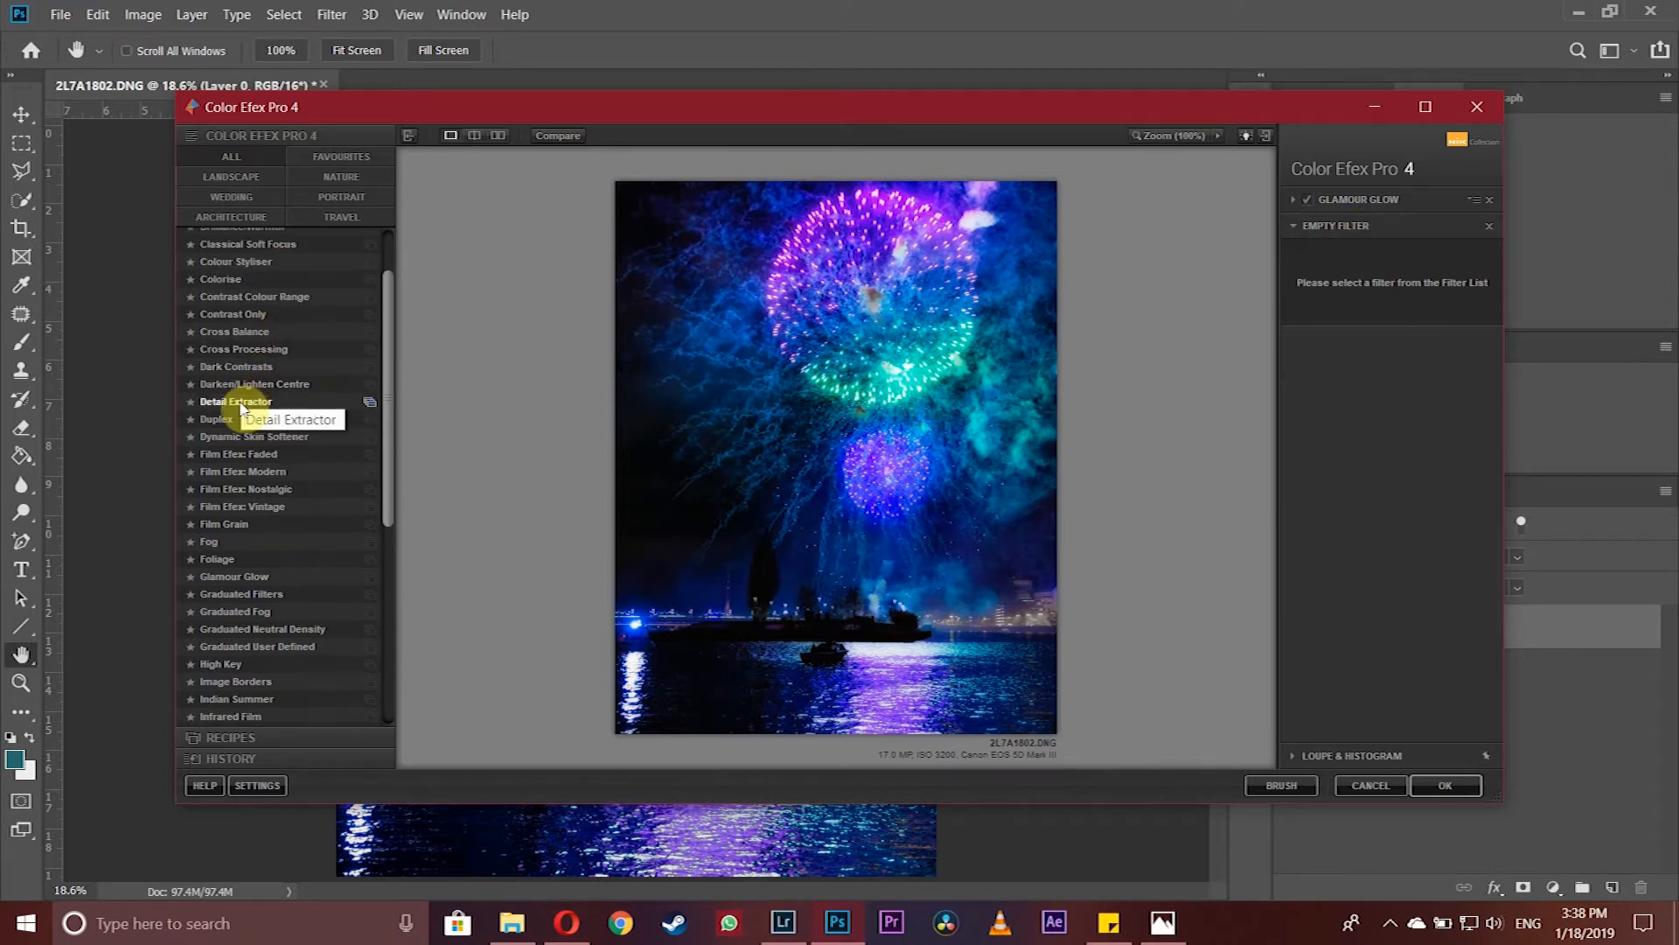
click(235, 404)
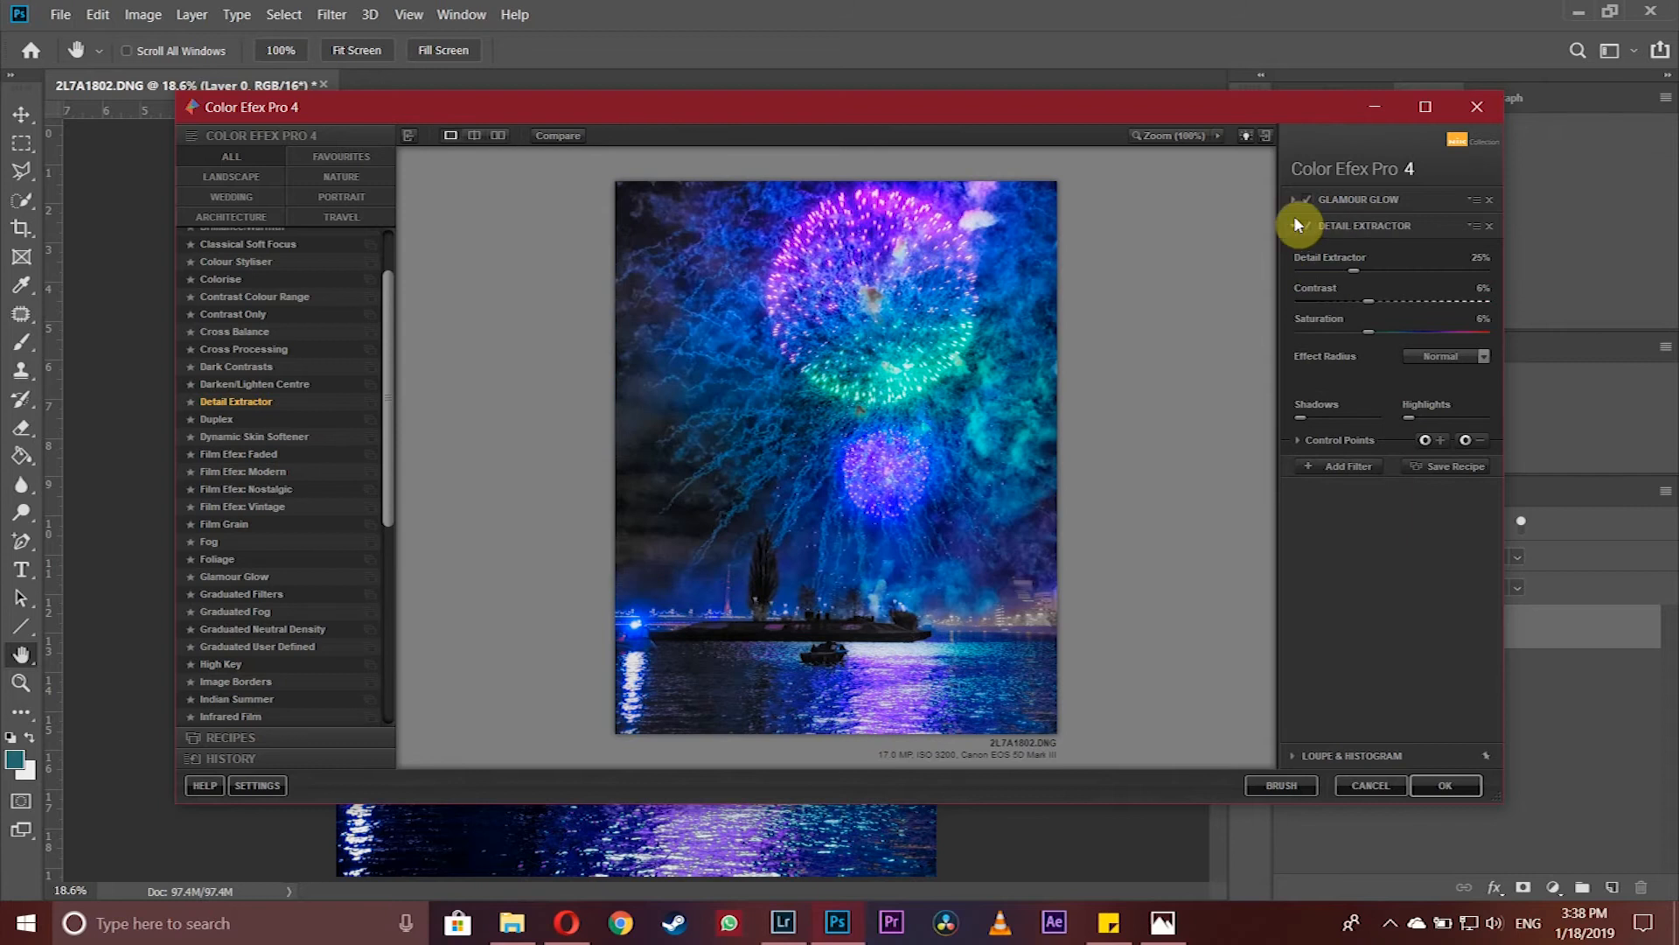
drag(1363, 234, 1377, 304)
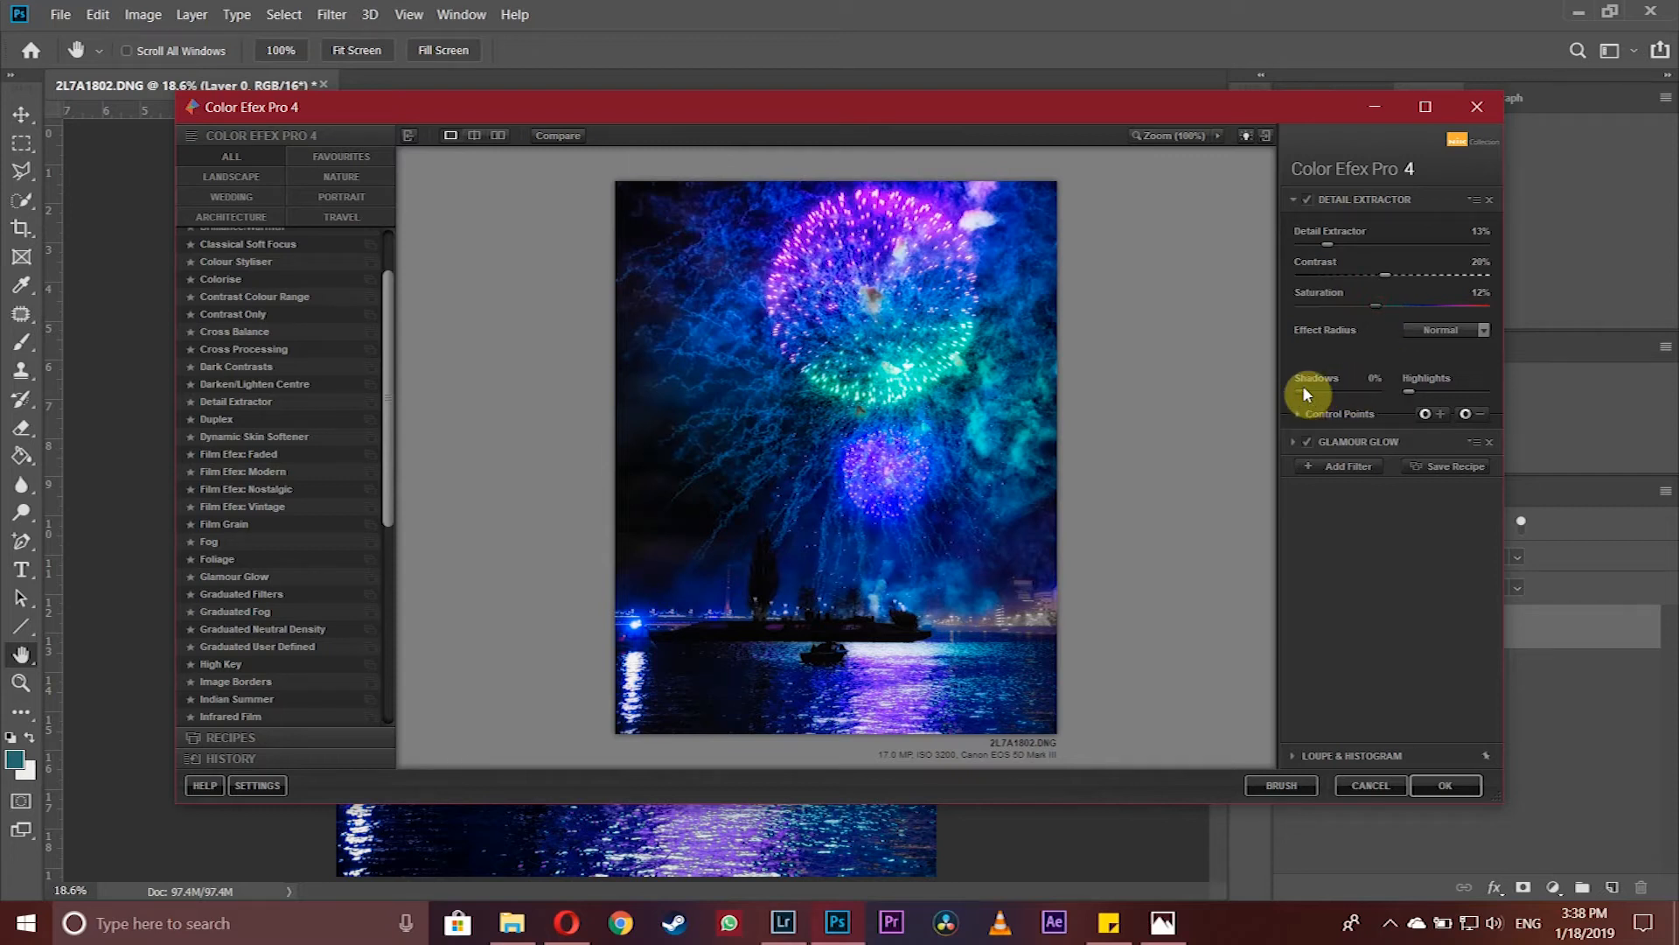
- Try a higher shadow protection on Detail Extractor, return it to 0%, and raise the highlight protection slightly
drag(1360, 387, 1361, 385)
click(1310, 201)
click(1310, 199)
mouse_move(1349, 392)
mouse_down()
mouse_move(1395, 384)
mouse_move(1237, 380)
mouse_up()
click(1409, 390)
mouse_move(1422, 386)
mouse_down()
mouse_move(1450, 391)
mouse_move(1425, 390)
mouse_up()
- Place a Detail Extractor control point in the dark sky left of the large firework and adjust its area of effect
click(668, 273)
mouse_move(701, 290)
mouse_down()
mouse_move(734, 285)
mouse_move(679, 285)
mouse_move(773, 285)
mouse_move(710, 286)
mouse_up()
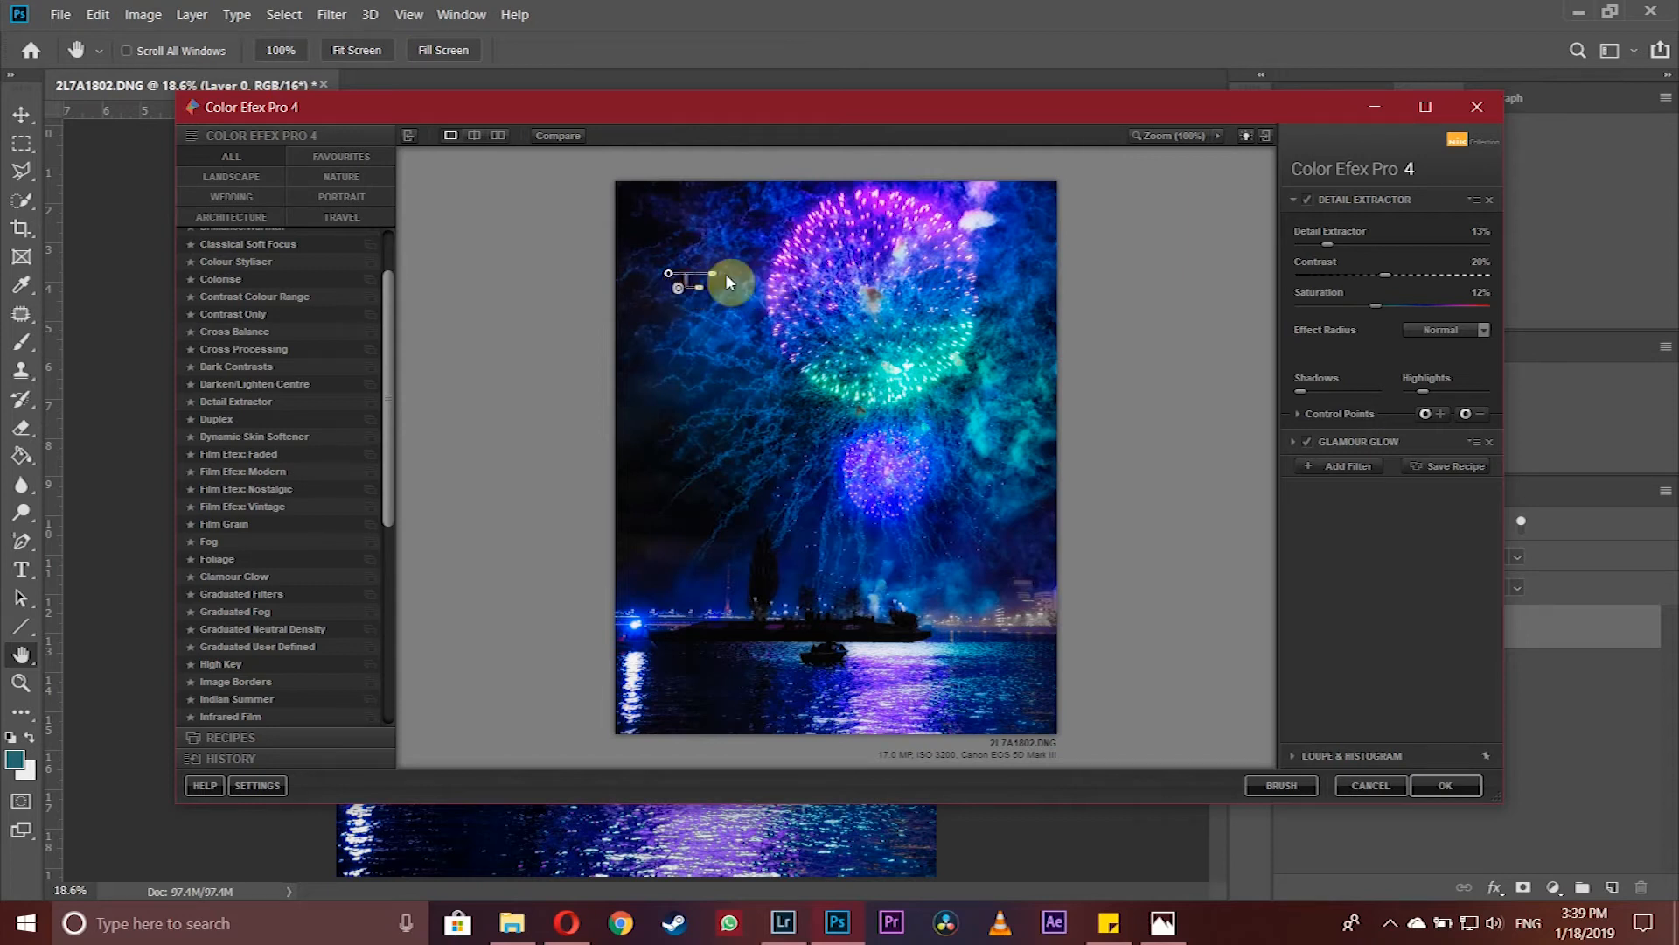
mouse_move(716, 276)
mouse_down()
mouse_move(739, 278)
mouse_move(700, 280)
mouse_move(719, 274)
mouse_up()
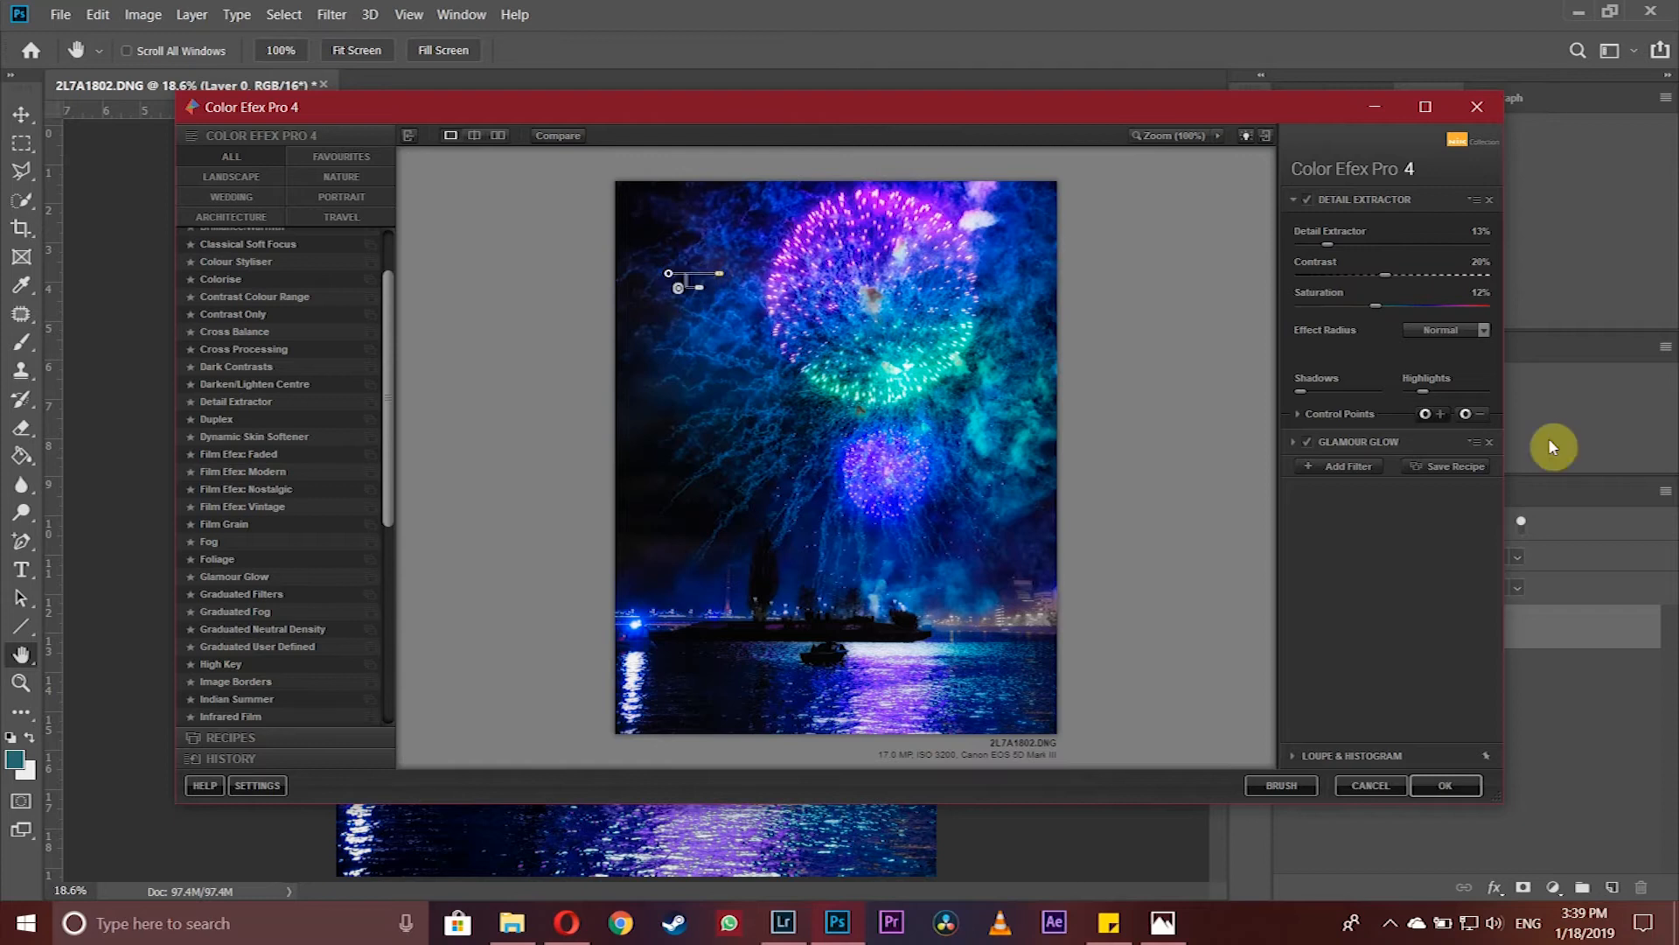
- Place a negative Detail Extractor control point in the dark sky just above the tall tree and adjust its area of effect
click(1475, 416)
click(705, 516)
drag(749, 516, 792, 516)
click(731, 514)
click(707, 515)
drag(750, 516, 705, 530)
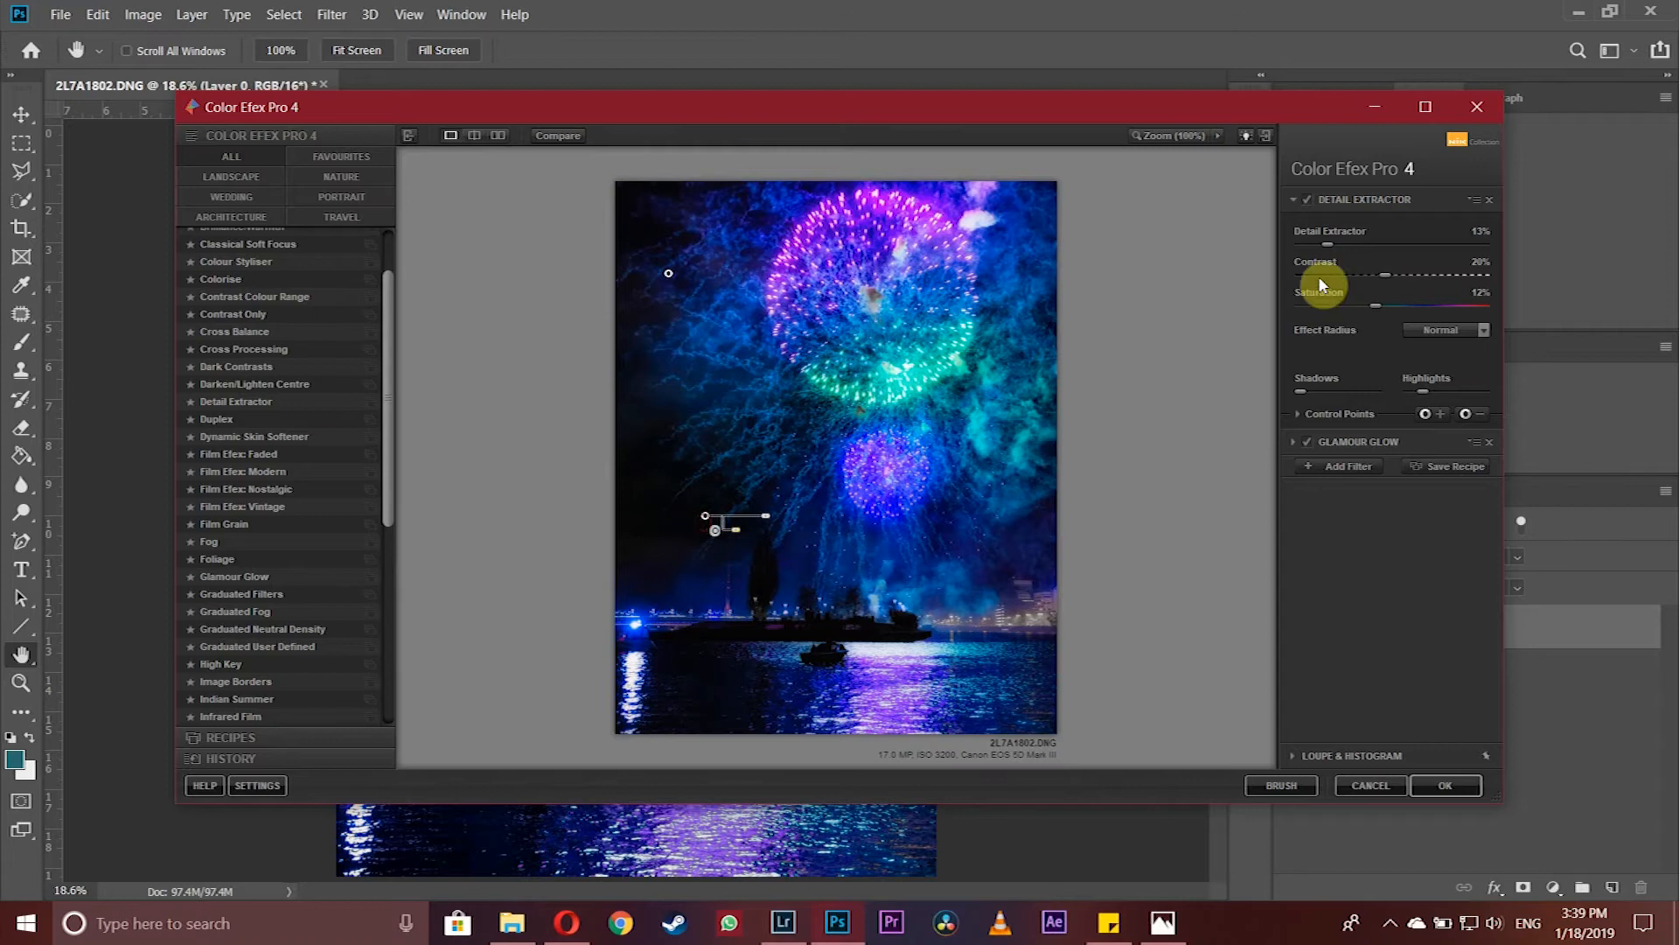
- Check the Glamour Glow effect by toggling it and apply the Color Efex Pro 4 filters to the photo
click(1295, 201)
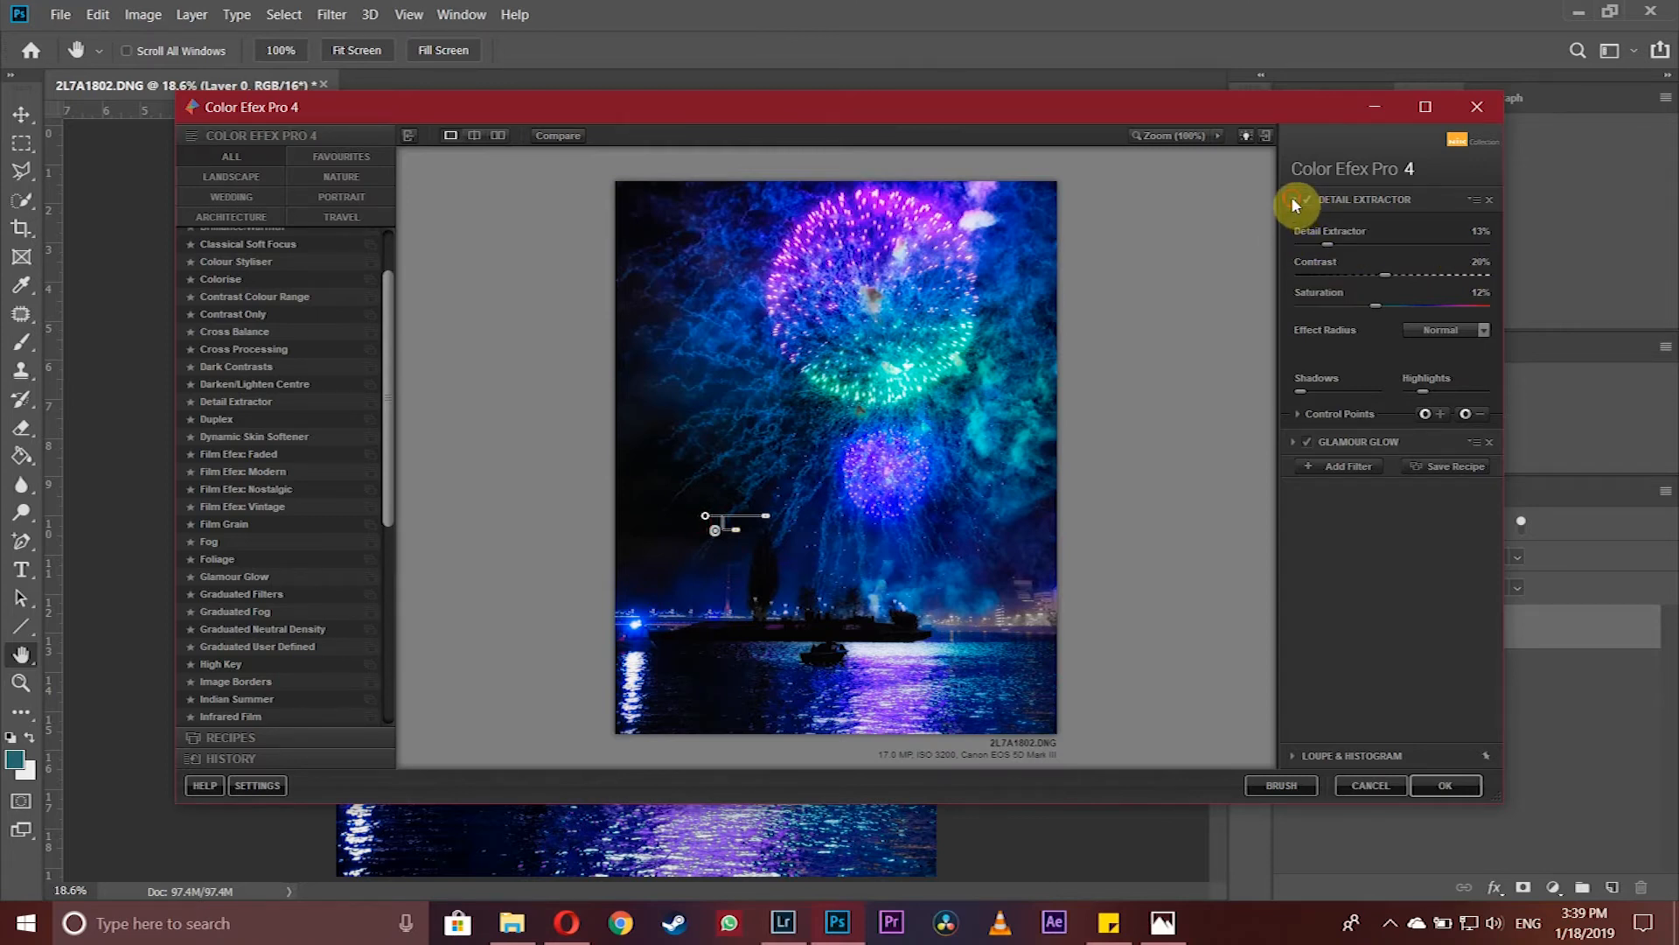
click(1307, 443)
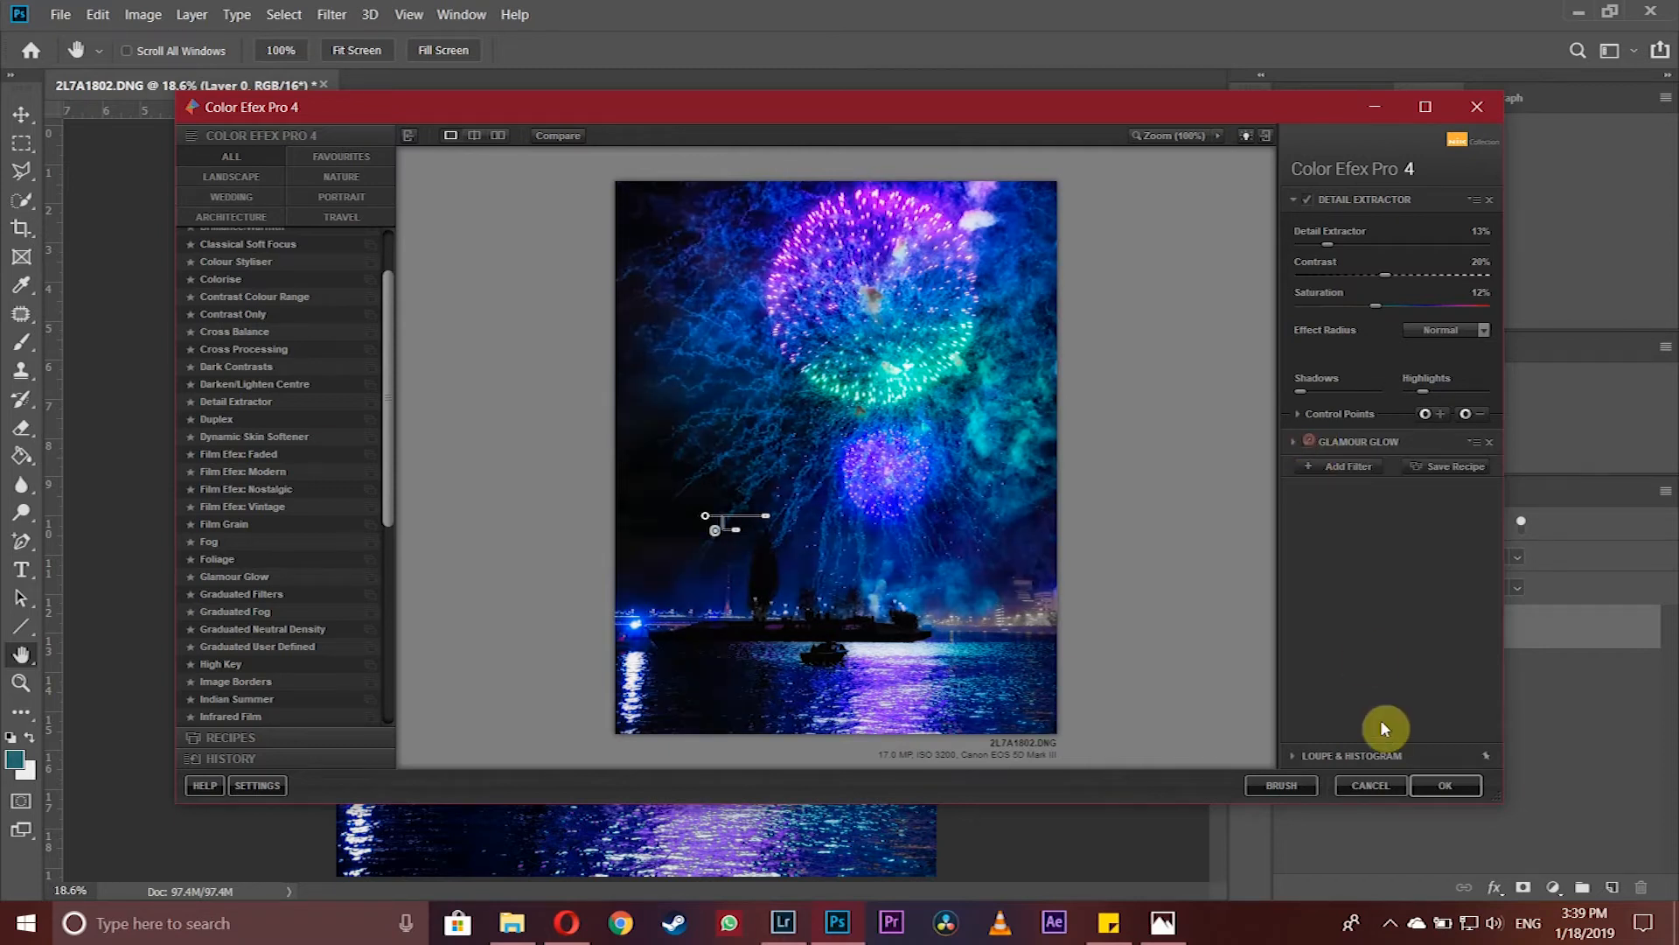
click(1448, 785)
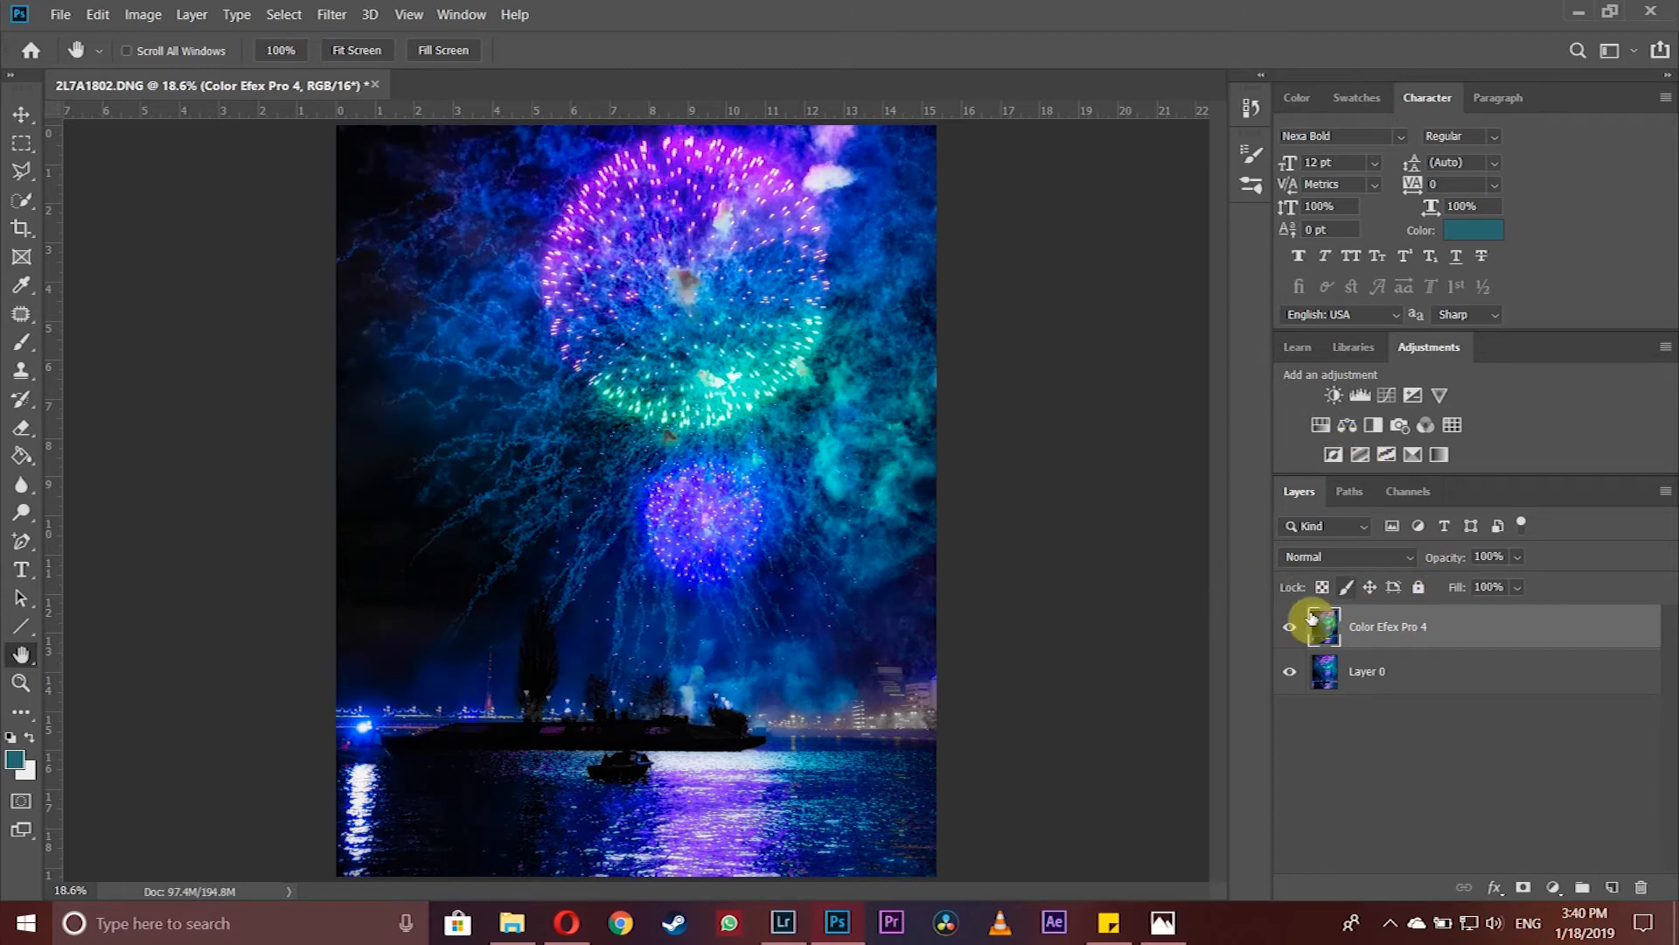
- Compare the photo before and after filtering by toggling the visibility of the Color Efex Pro 4 layer
click(1290, 629)
click(1290, 629)
click(1290, 629)
click(1291, 628)
click(1291, 628)
click(1291, 628)
click(1291, 628)
click(1291, 628)
click(1291, 628)
click(1291, 628)
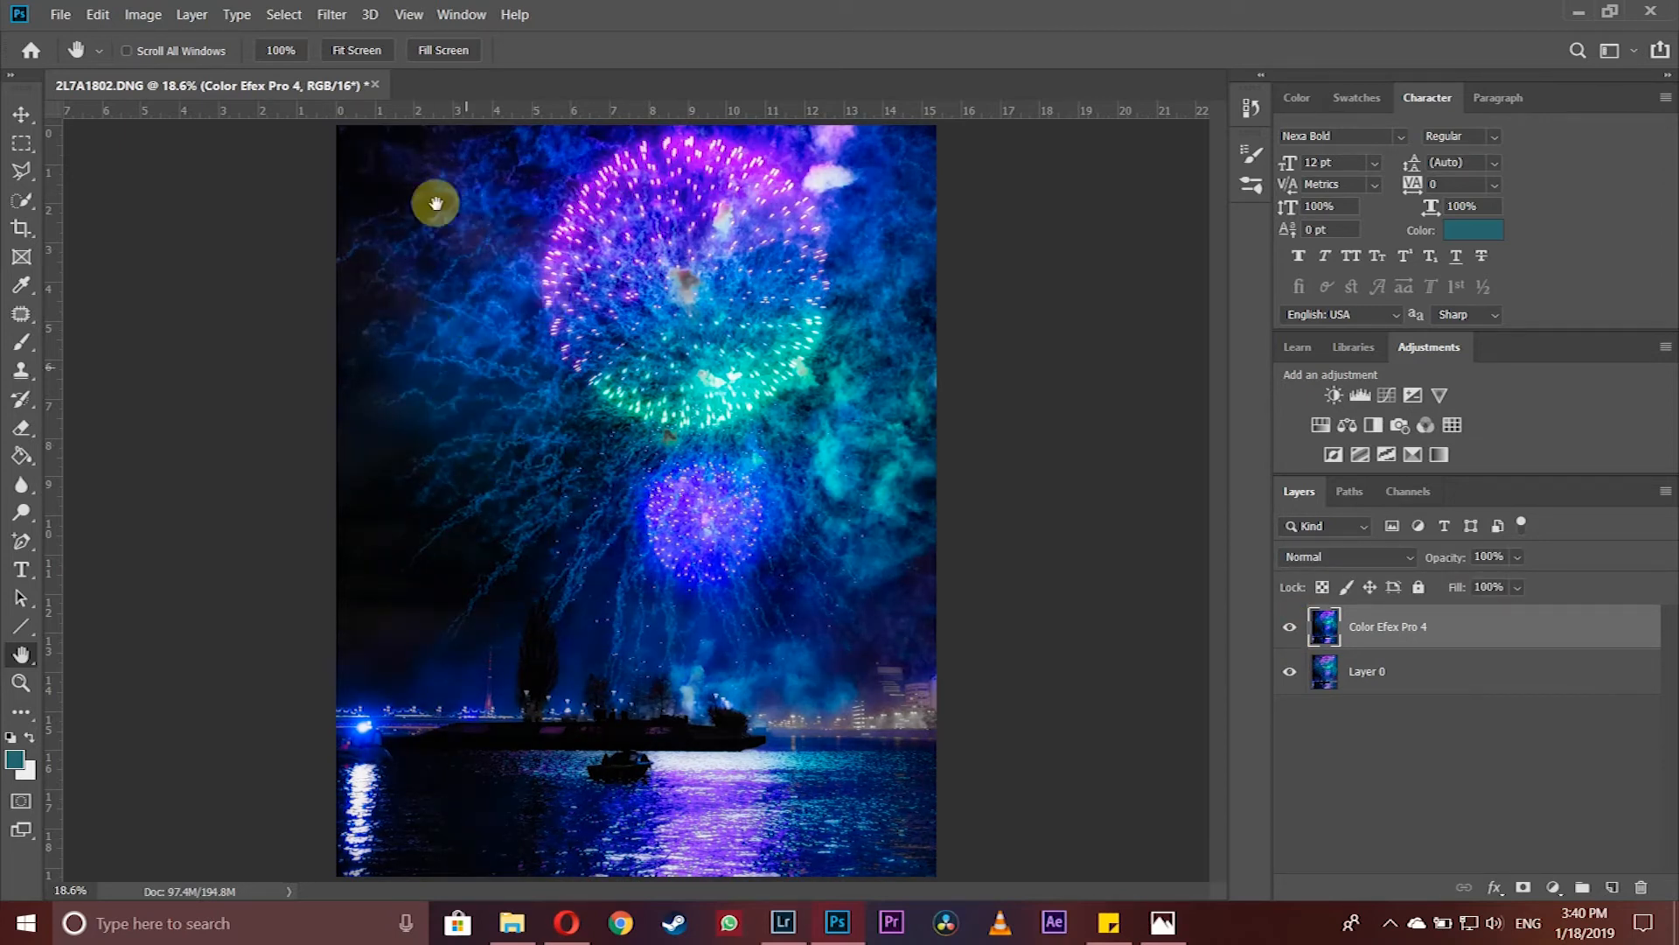
- Add a mask to the Color Efex Pro 4 layer and paint black over the left sky and water with a 1400 px brush at 72% opacity
click(1524, 888)
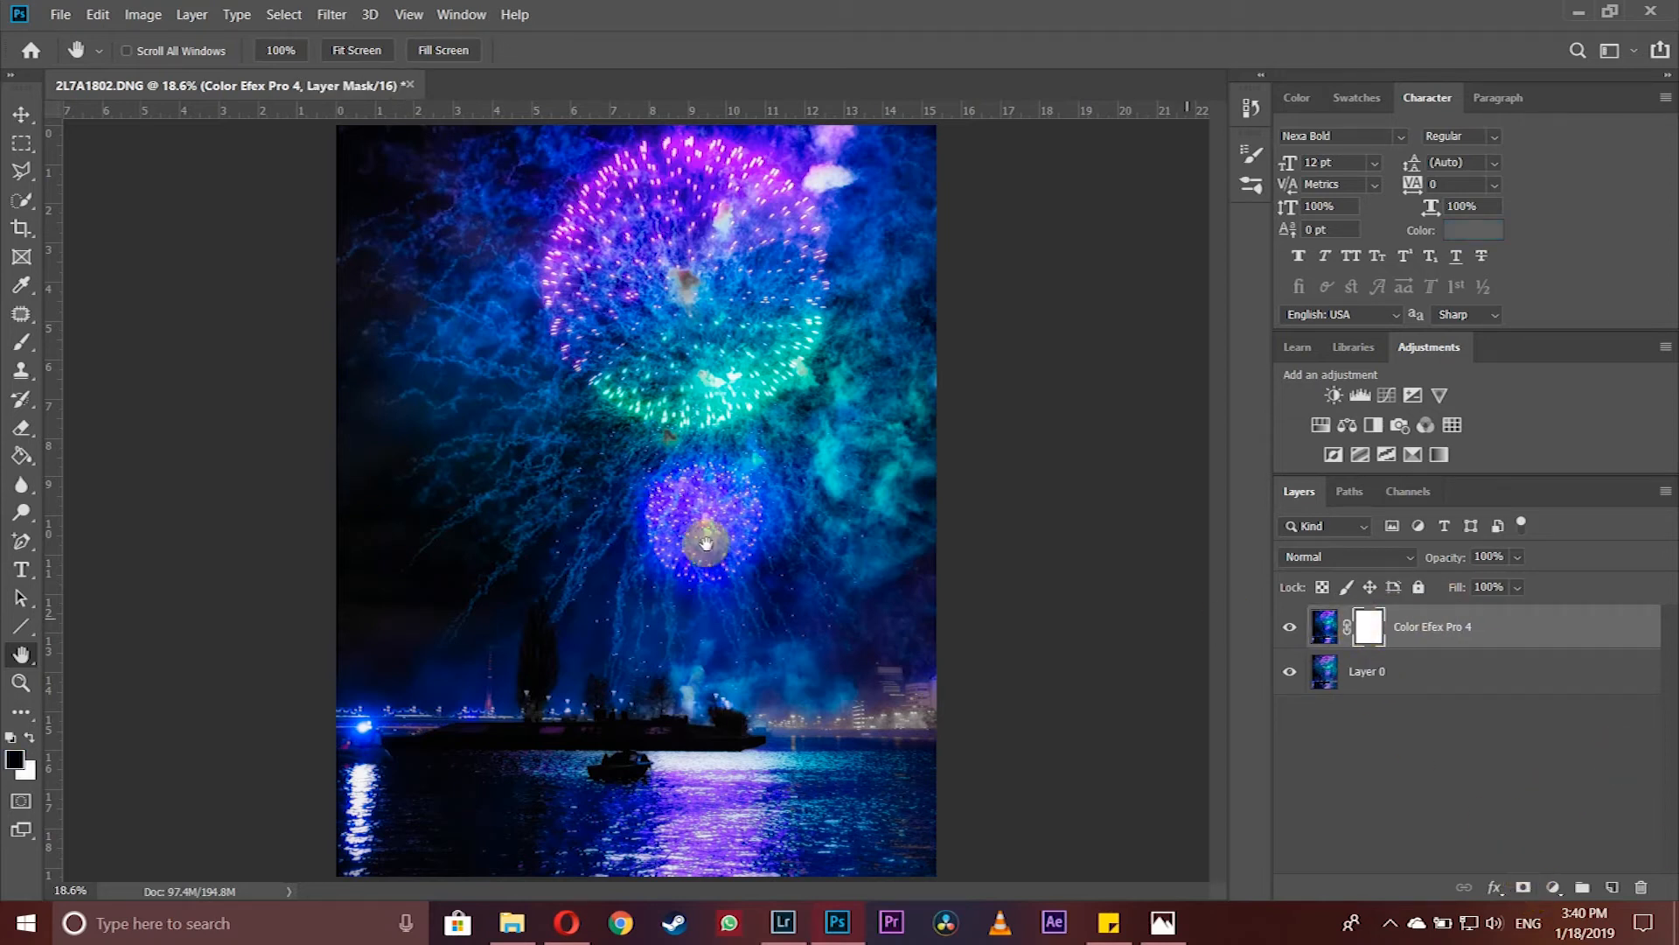
click(19, 344)
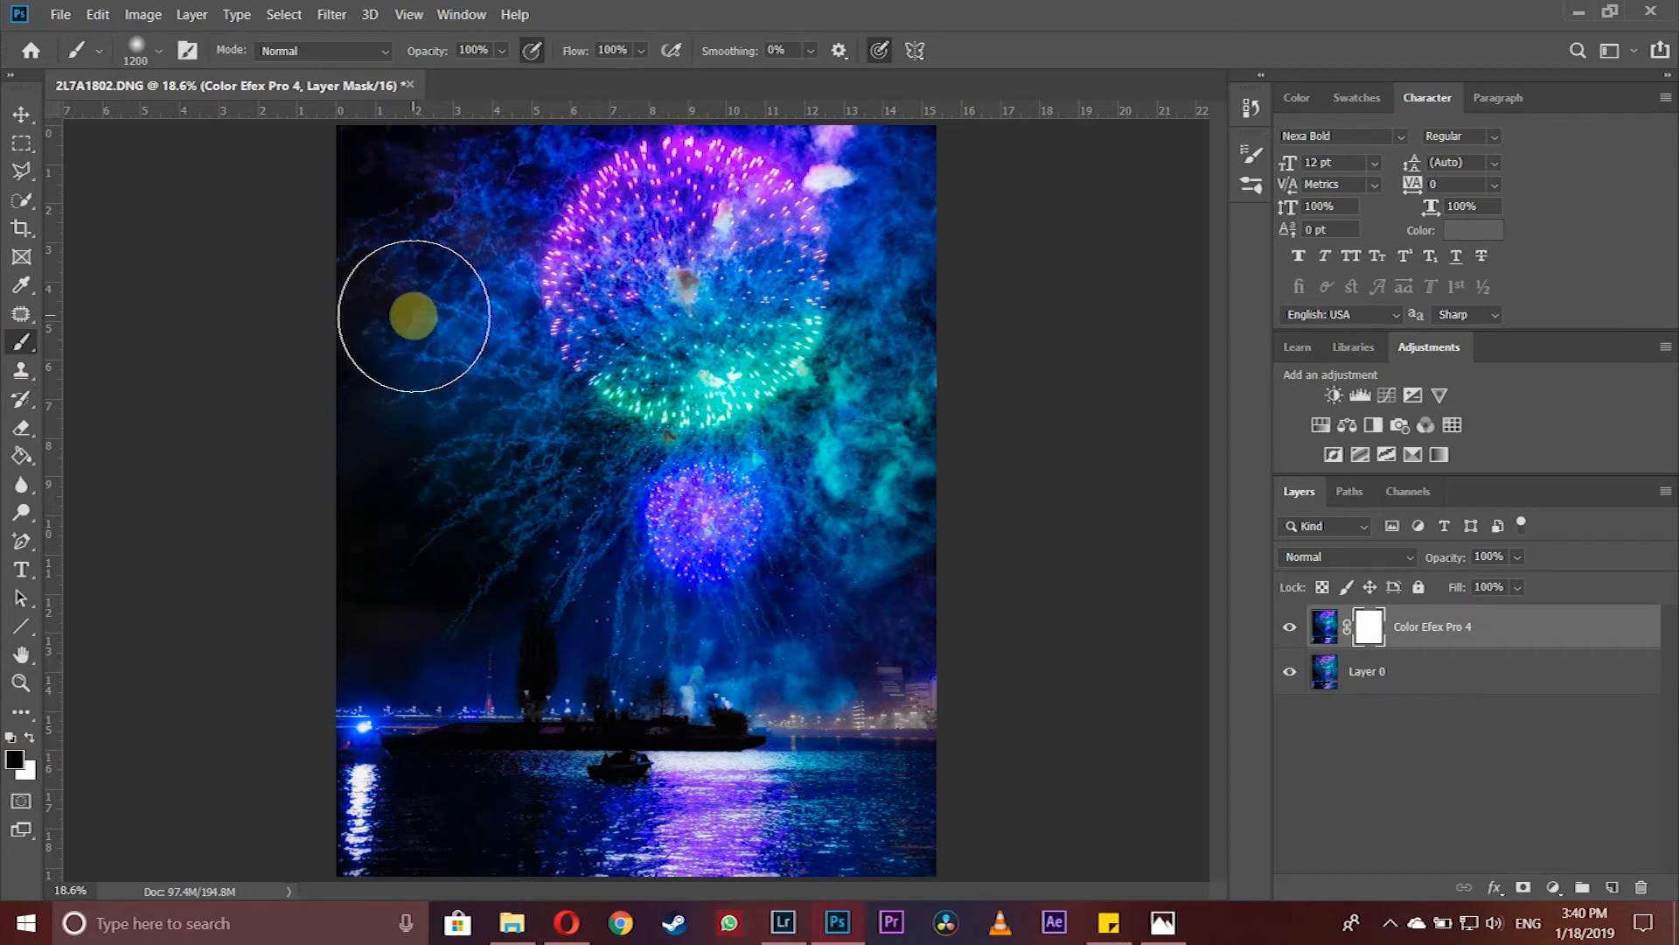
click(29, 736)
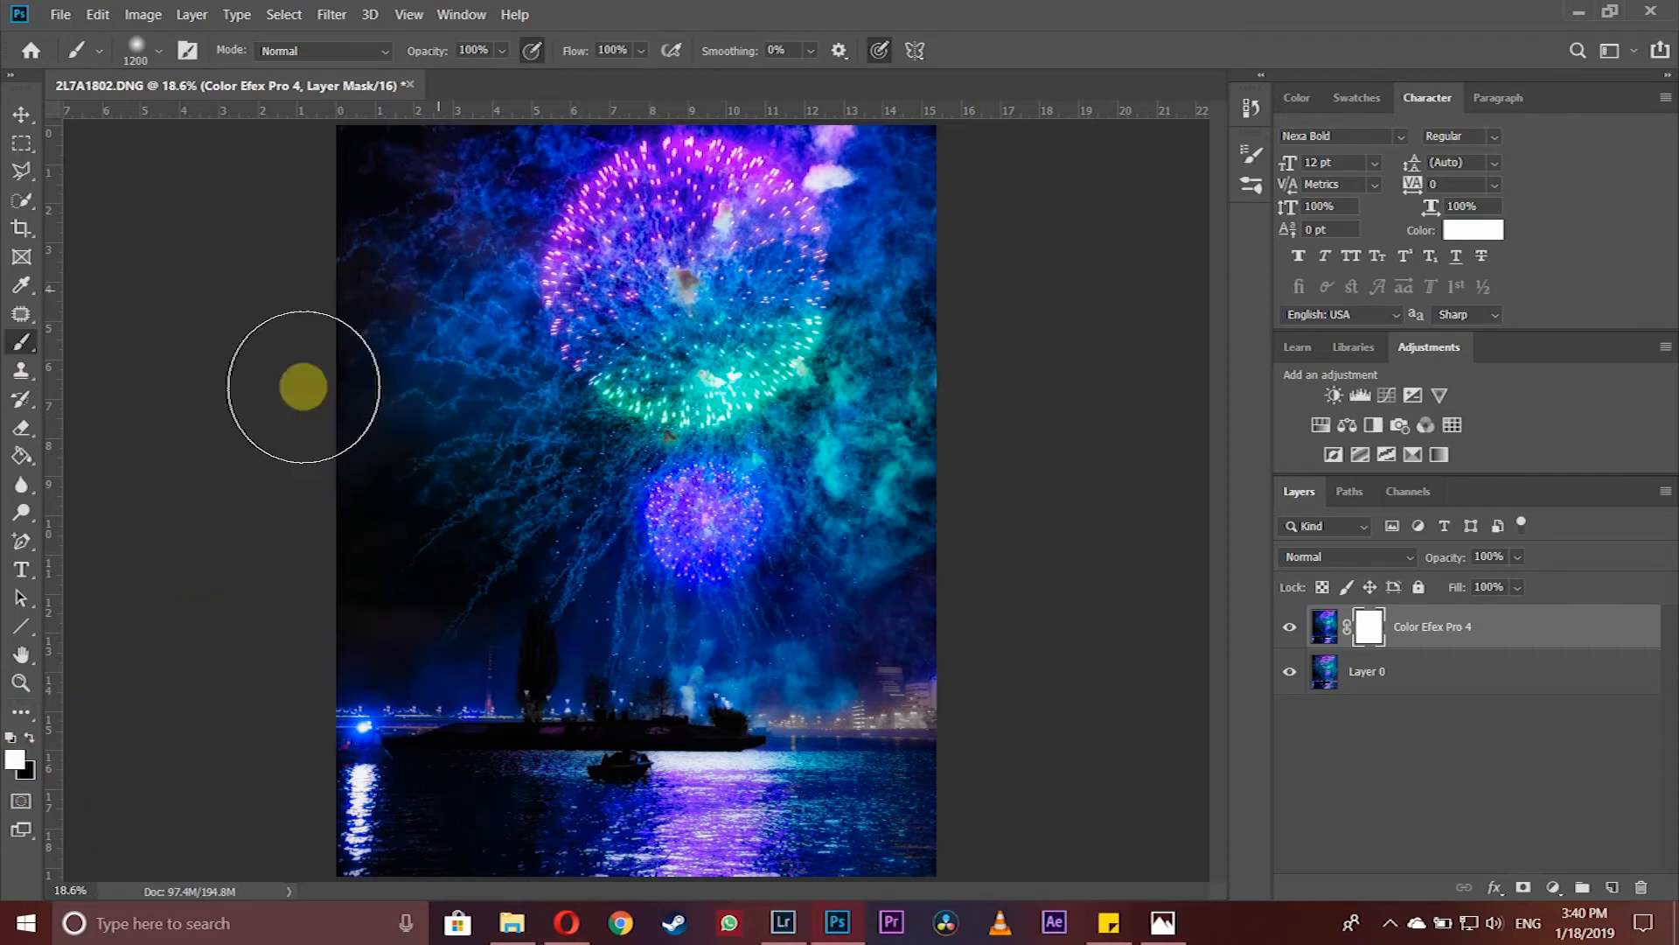
click(29, 737)
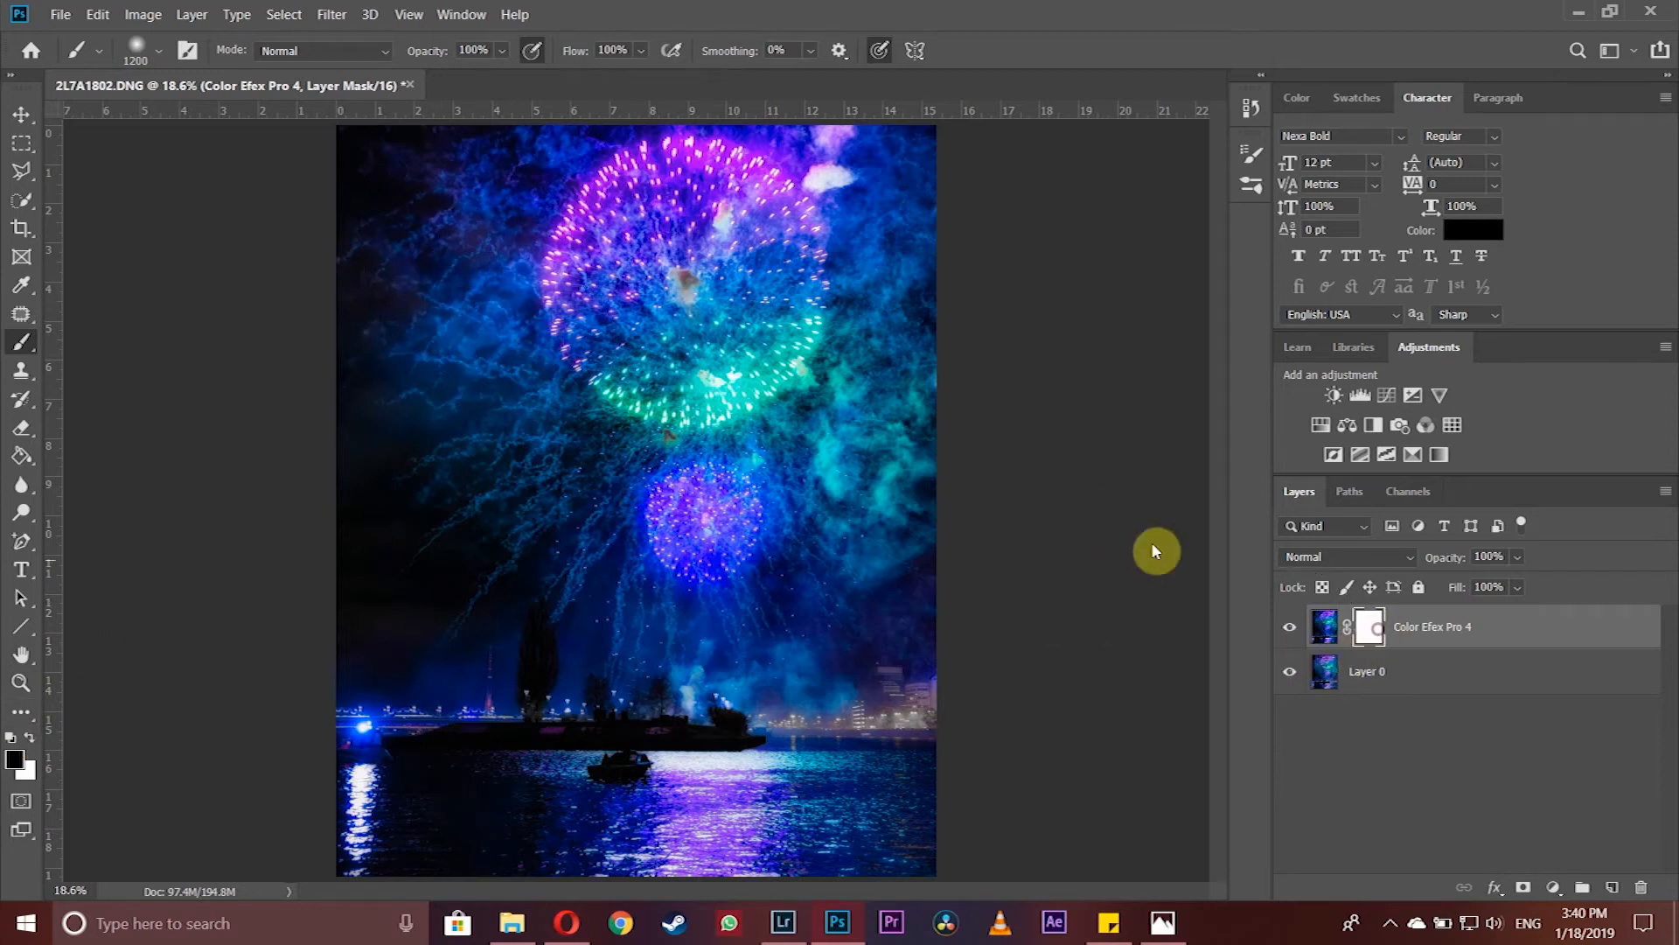
key(bracketright)
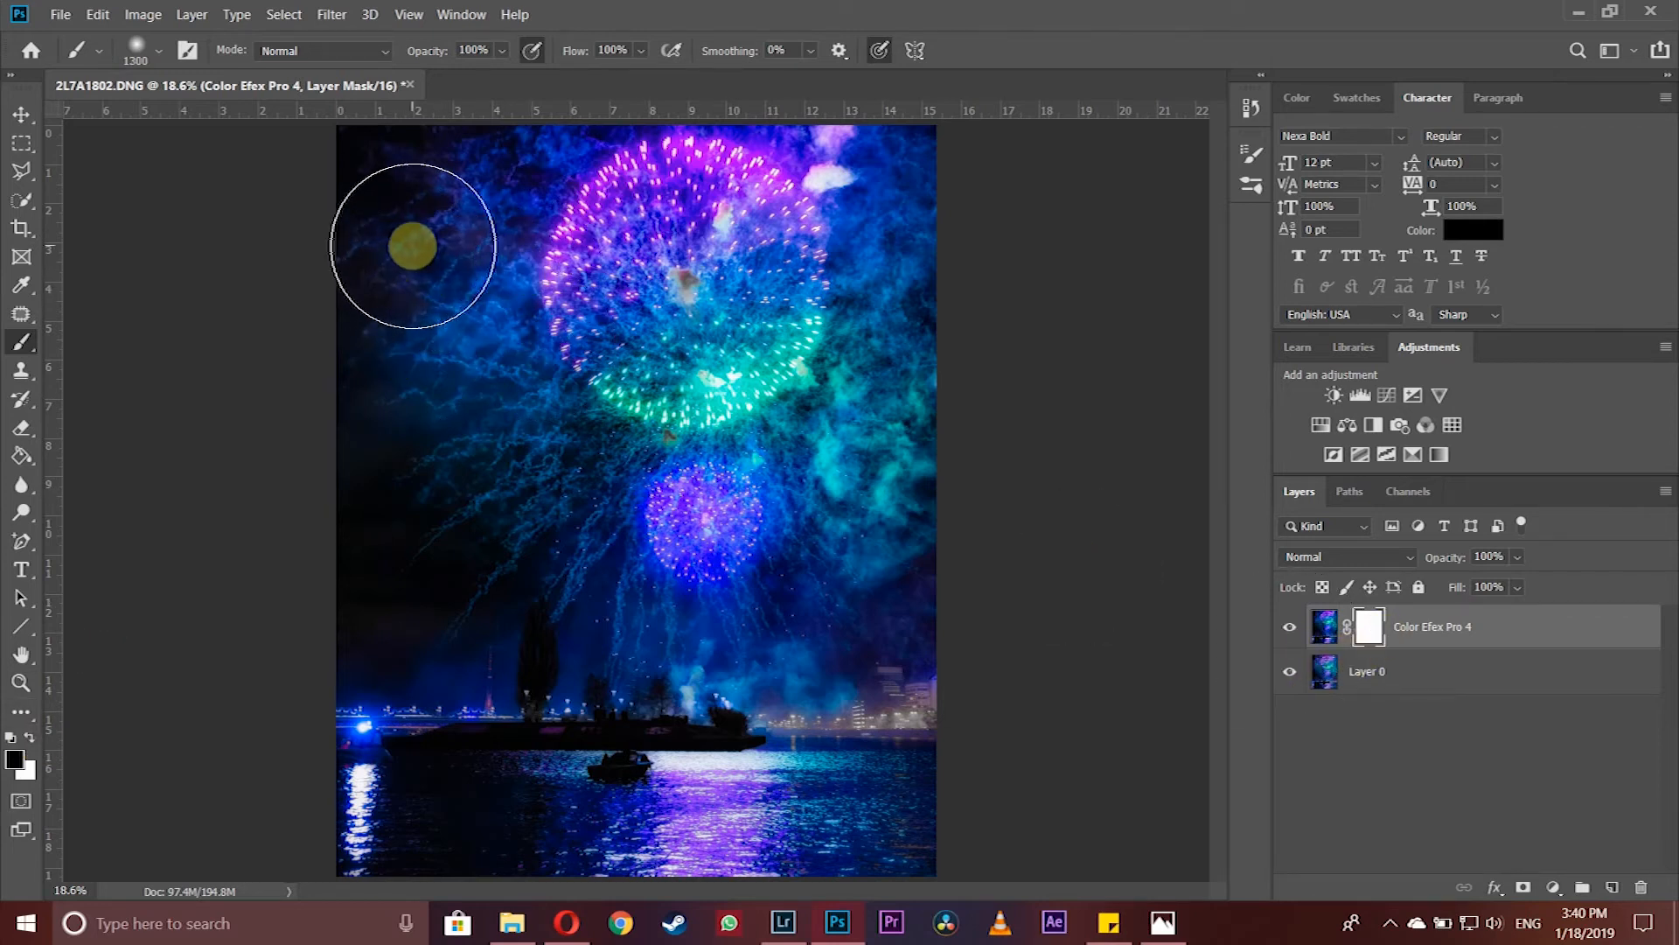
drag(431, 54, 393, 54)
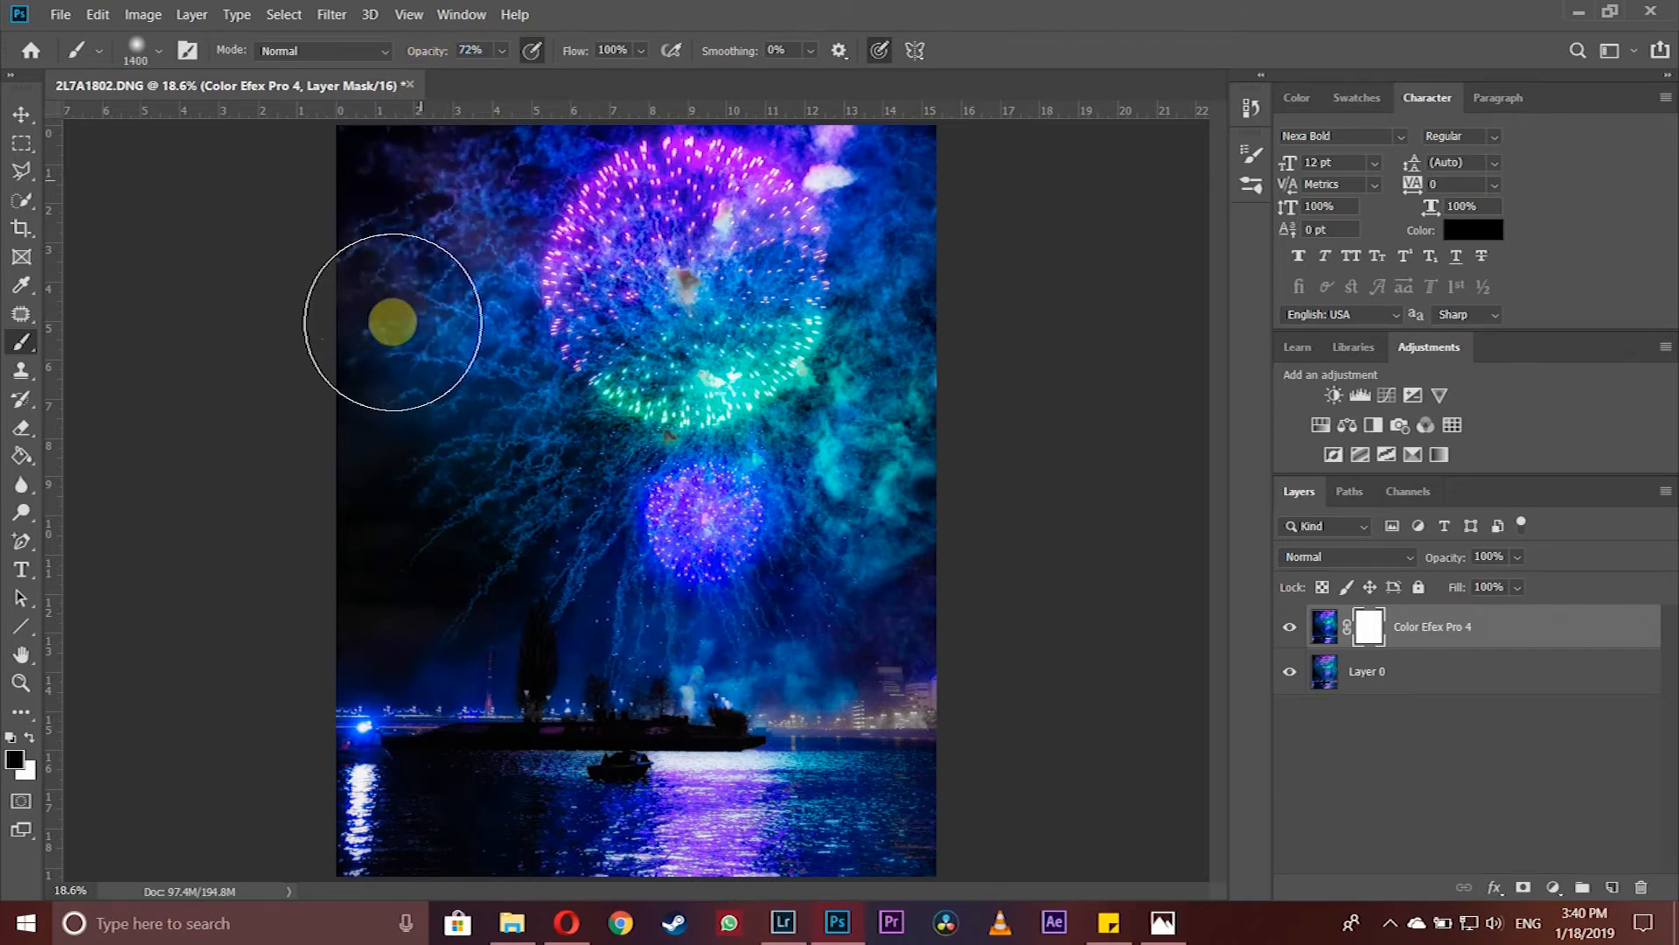
mouse_move(379, 288)
mouse_down()
mouse_move(458, 675)
mouse_move(694, 731)
mouse_move(725, 716)
mouse_up()
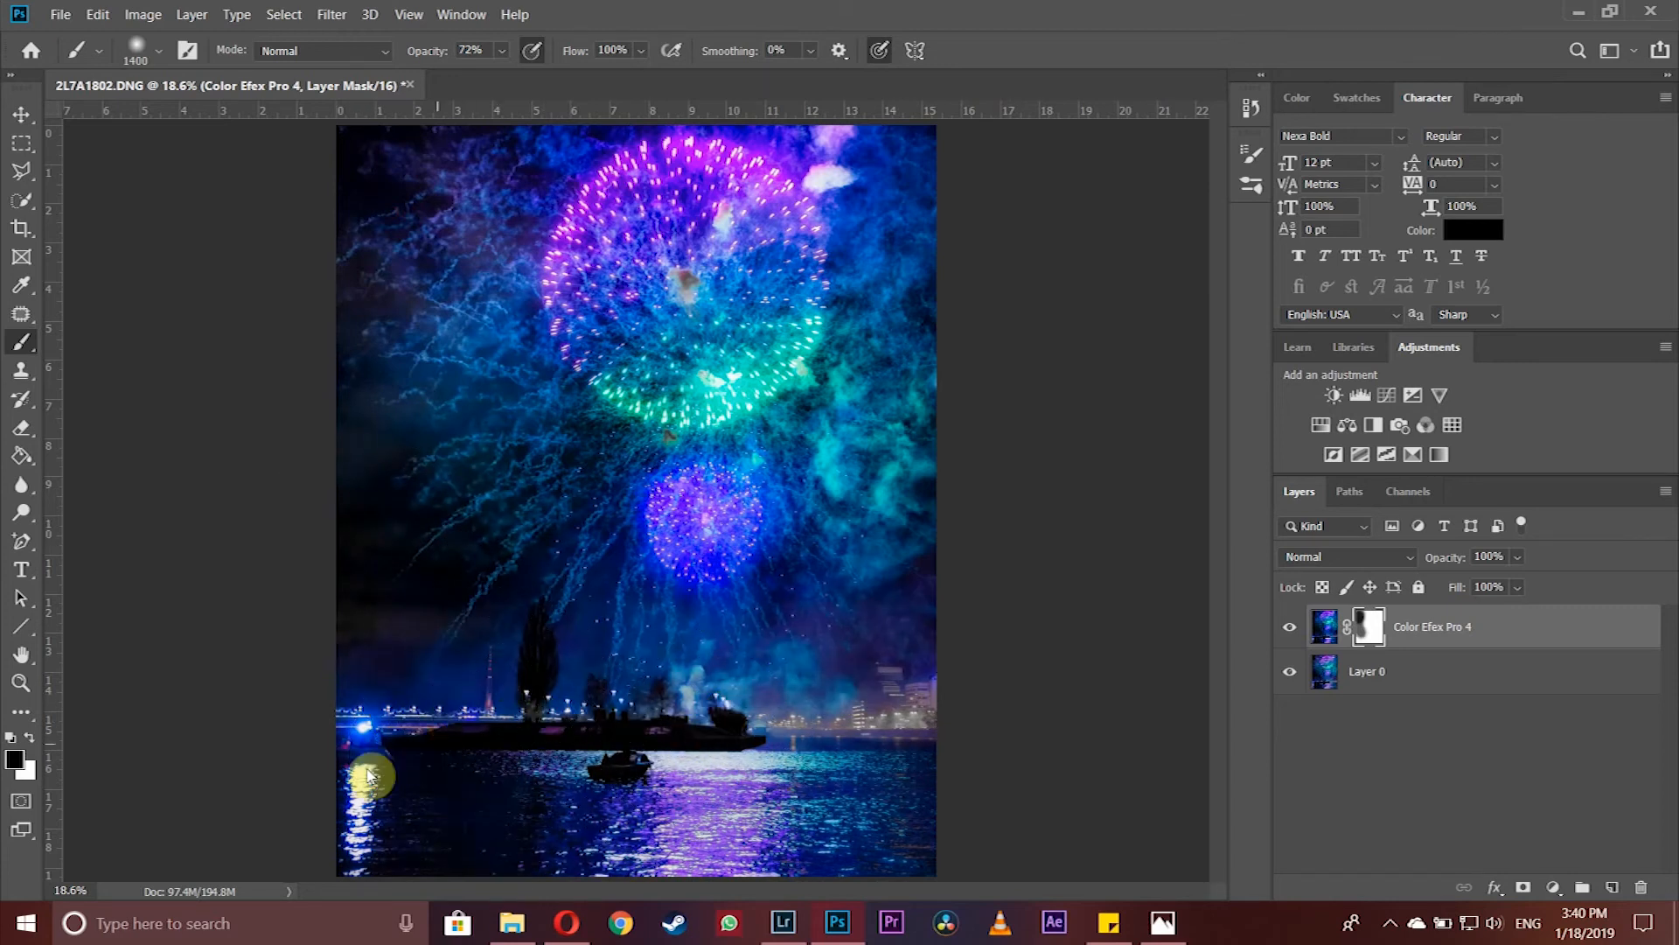
- Partly restore the effect in the left sky by painting the mask white at 32% opacity, and switch the brush color back to black
click(29, 737)
drag(423, 55, 385, 54)
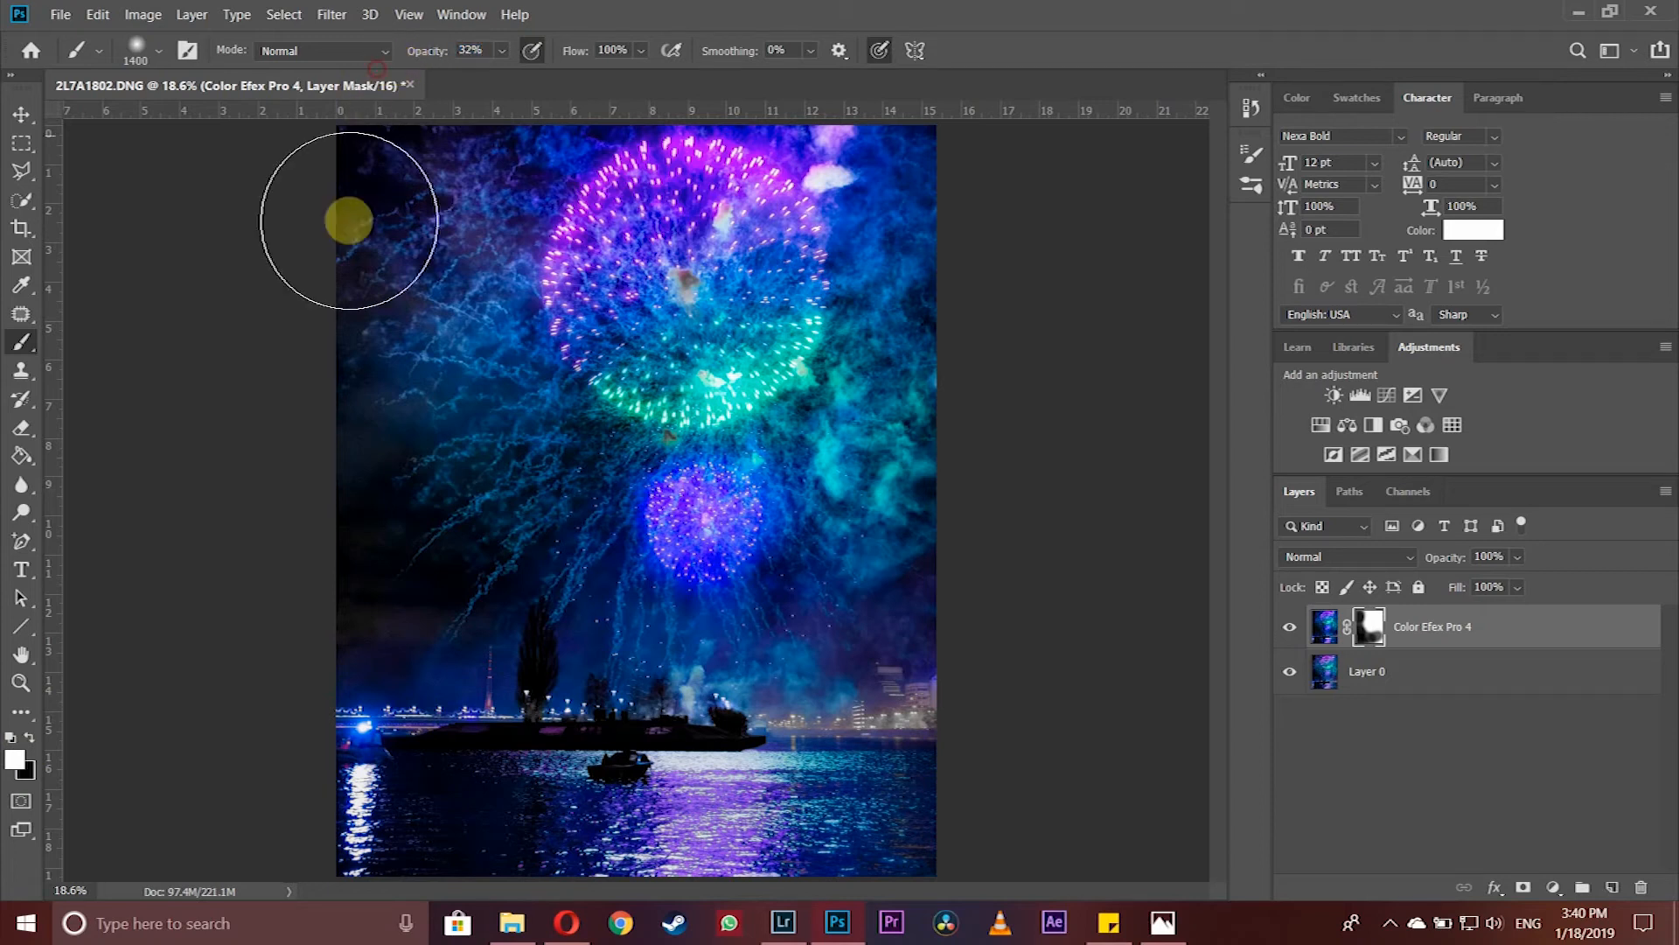
click(420, 196)
drag(423, 466, 441, 533)
mouse_move(414, 469)
mouse_down()
mouse_move(437, 531)
mouse_move(409, 343)
mouse_move(462, 132)
mouse_move(378, 269)
mouse_move(406, 564)
mouse_up()
mouse_move(405, 528)
mouse_down()
mouse_move(397, 376)
mouse_move(440, 187)
mouse_up()
mouse_move(417, 205)
mouse_down()
mouse_move(388, 337)
mouse_move(486, 630)
mouse_up()
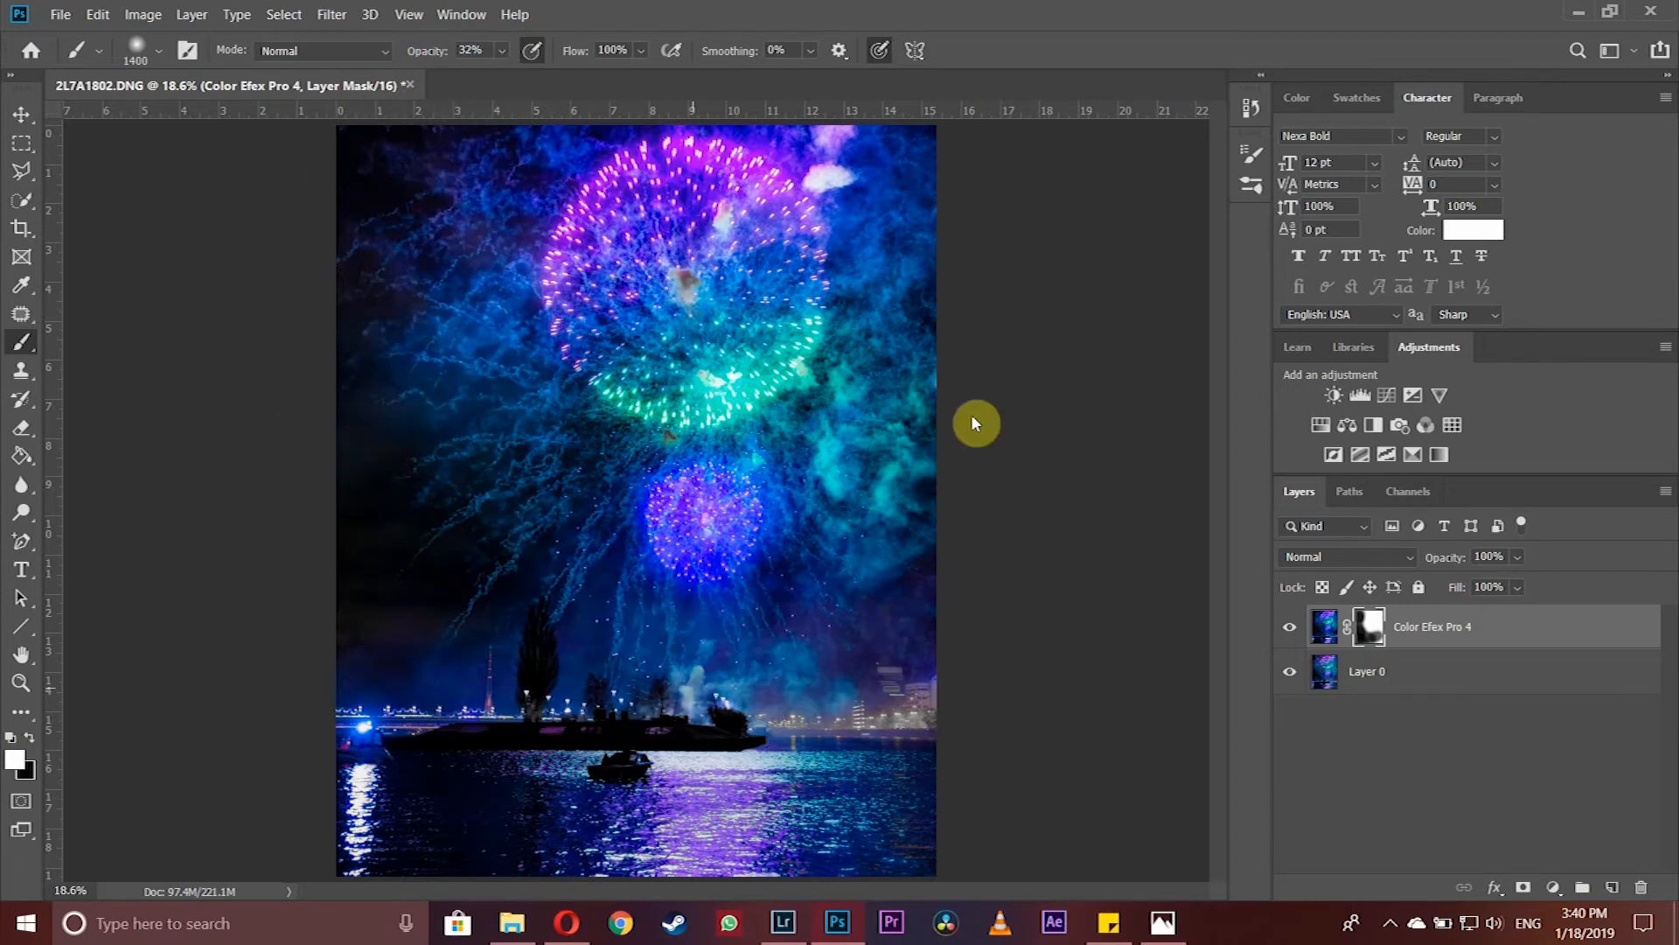
click(30, 738)
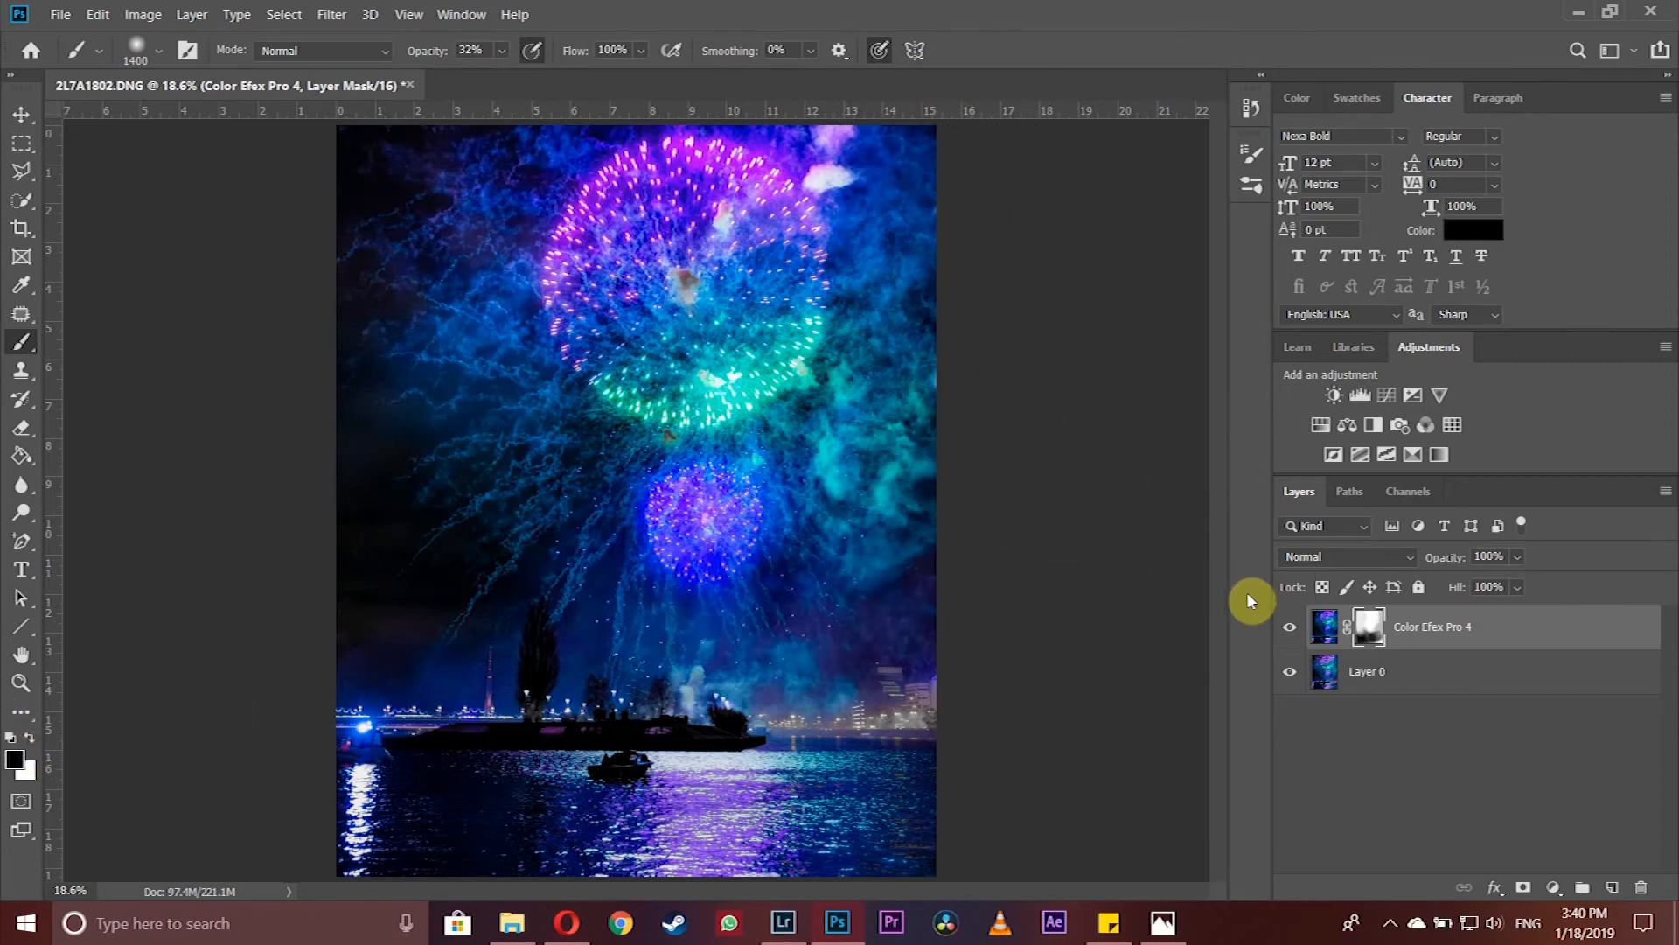
- Compare the fireworks photo with and without the masked Color Efex Pro 4 layer by toggling its visibility
click(1293, 629)
click(1292, 629)
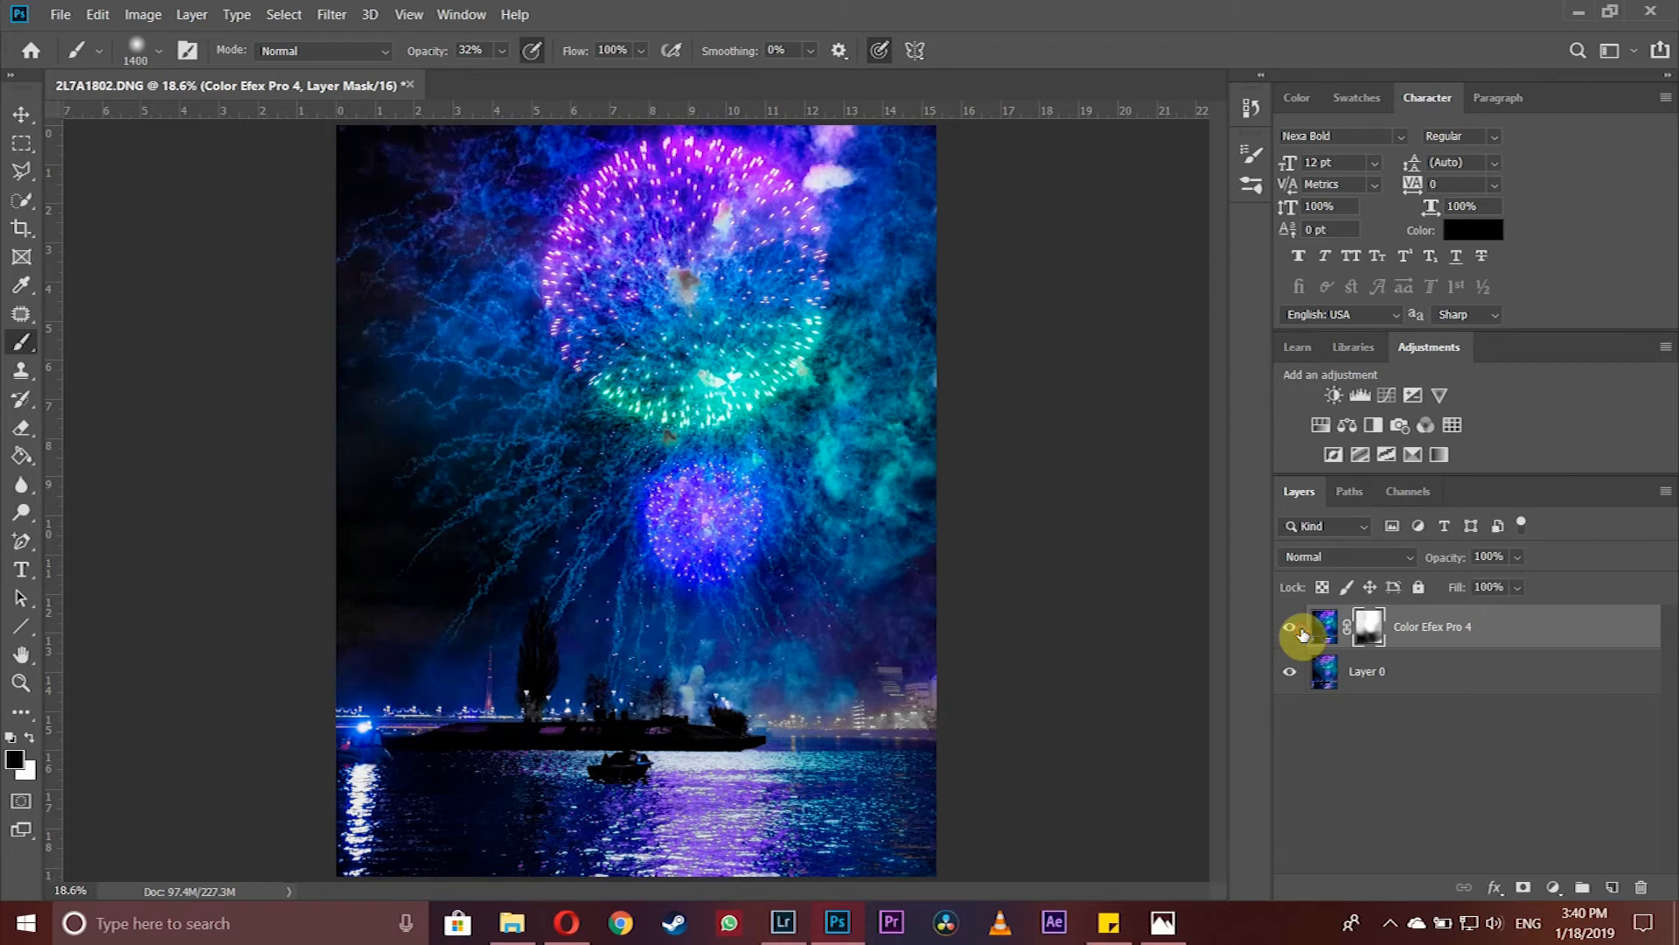
click(1290, 628)
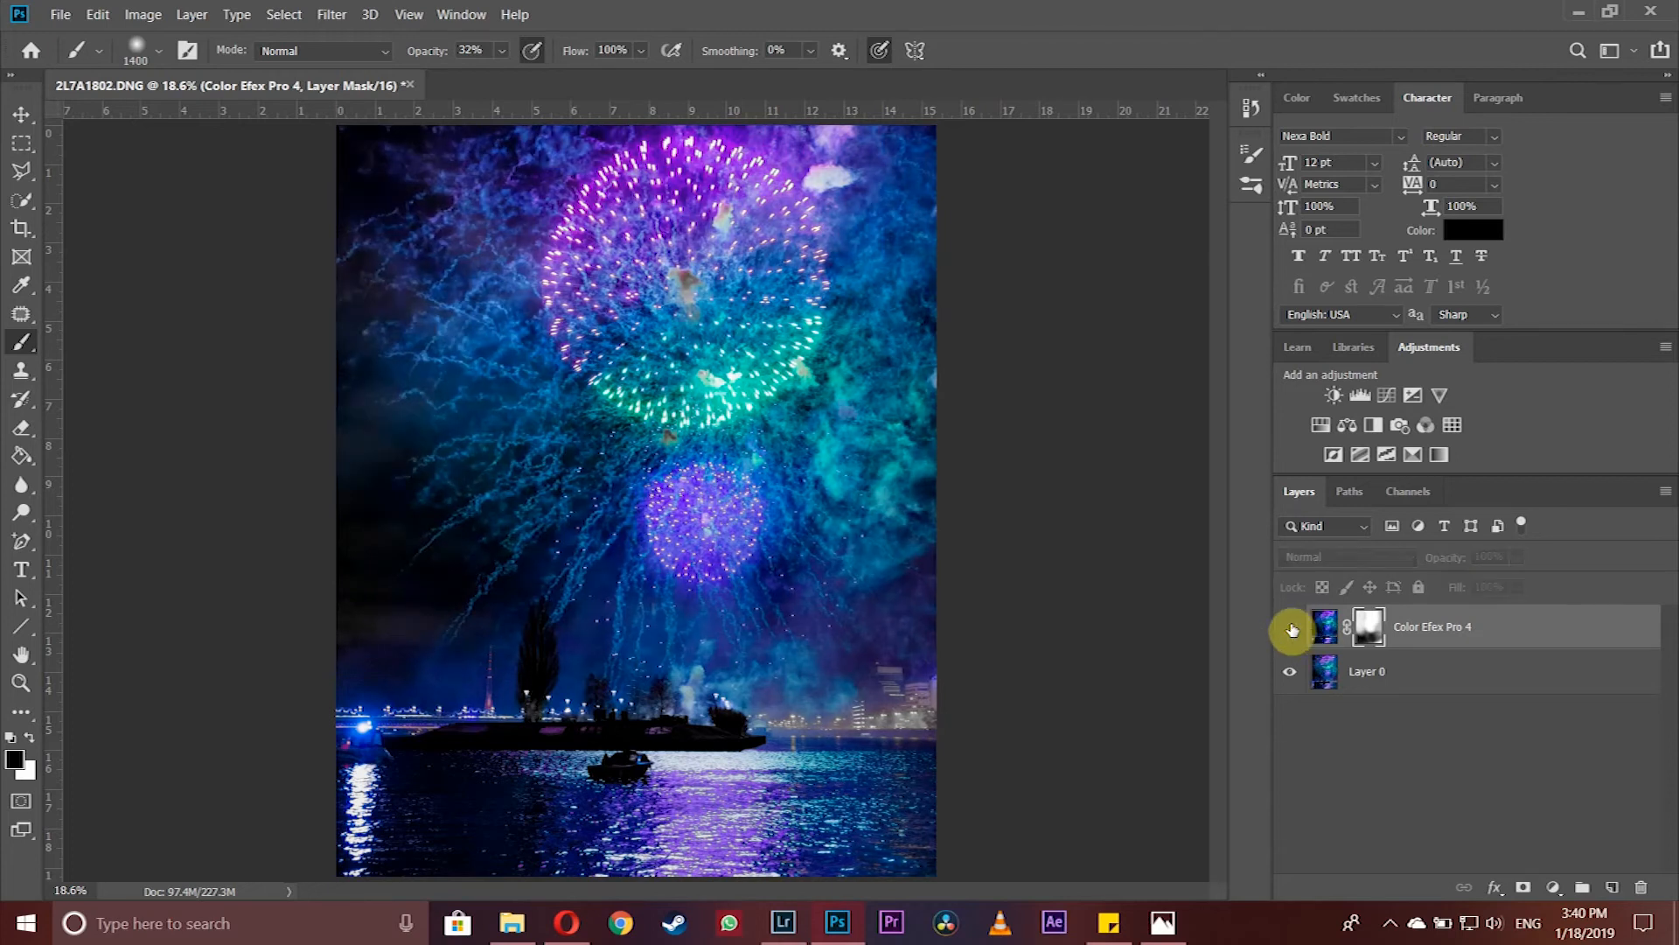
click(1290, 627)
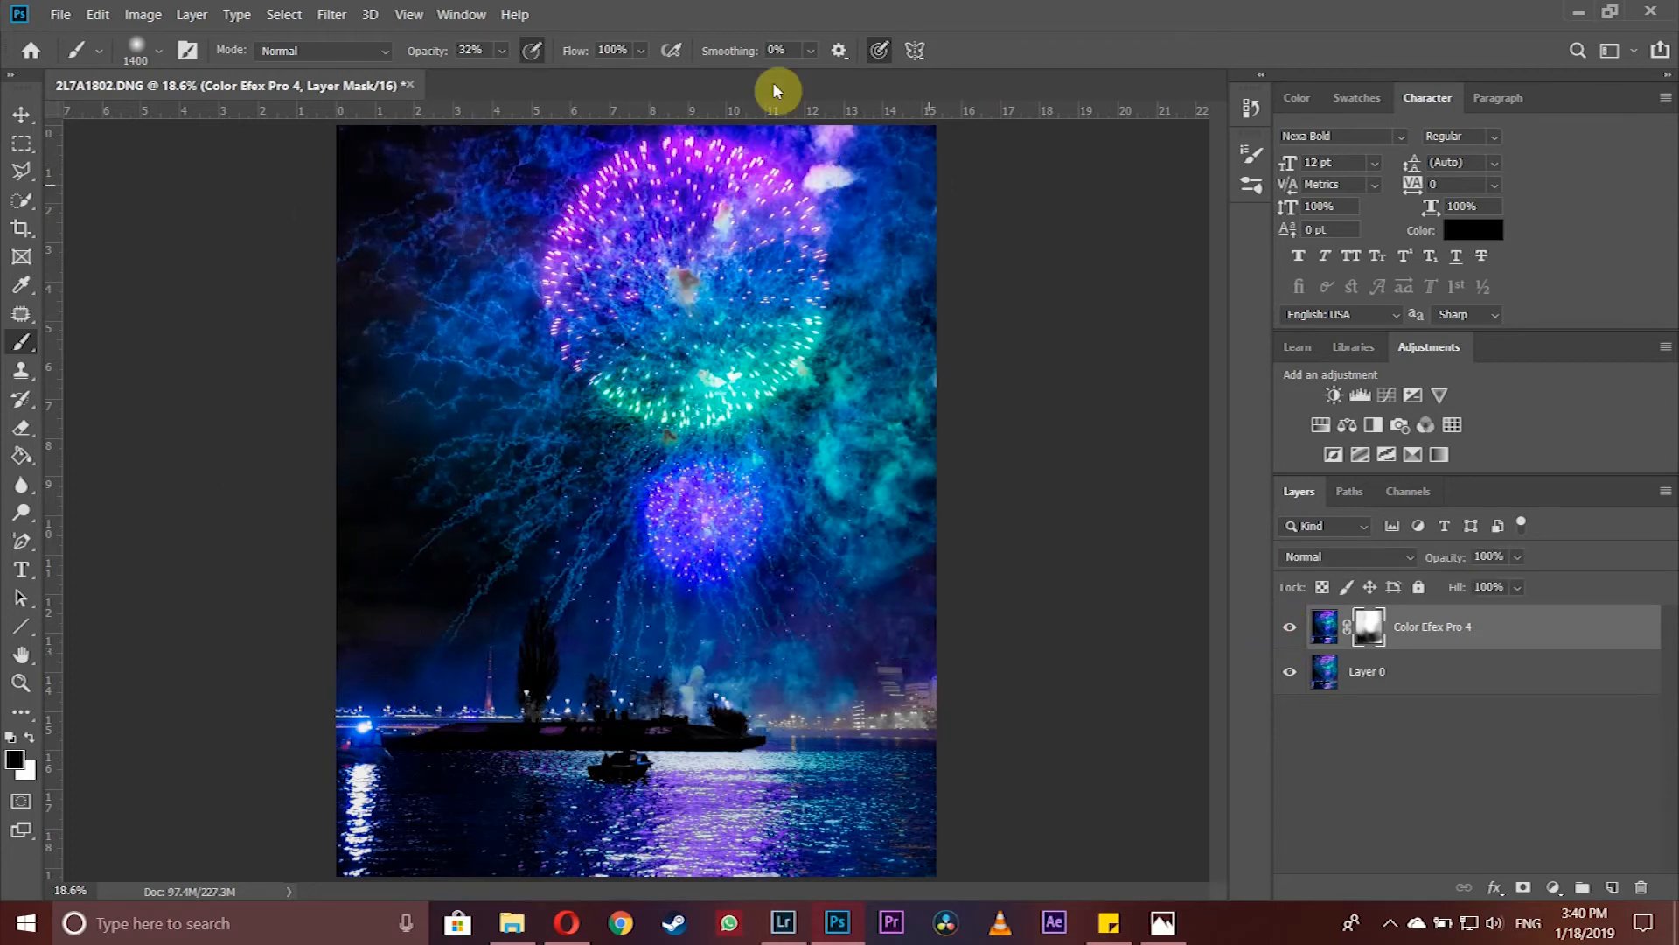
- Switch to Lightroom, select the snowy forest photo DJI_0115.DNG and open it for editing in Photoshop
click(783, 923)
click(105, 842)
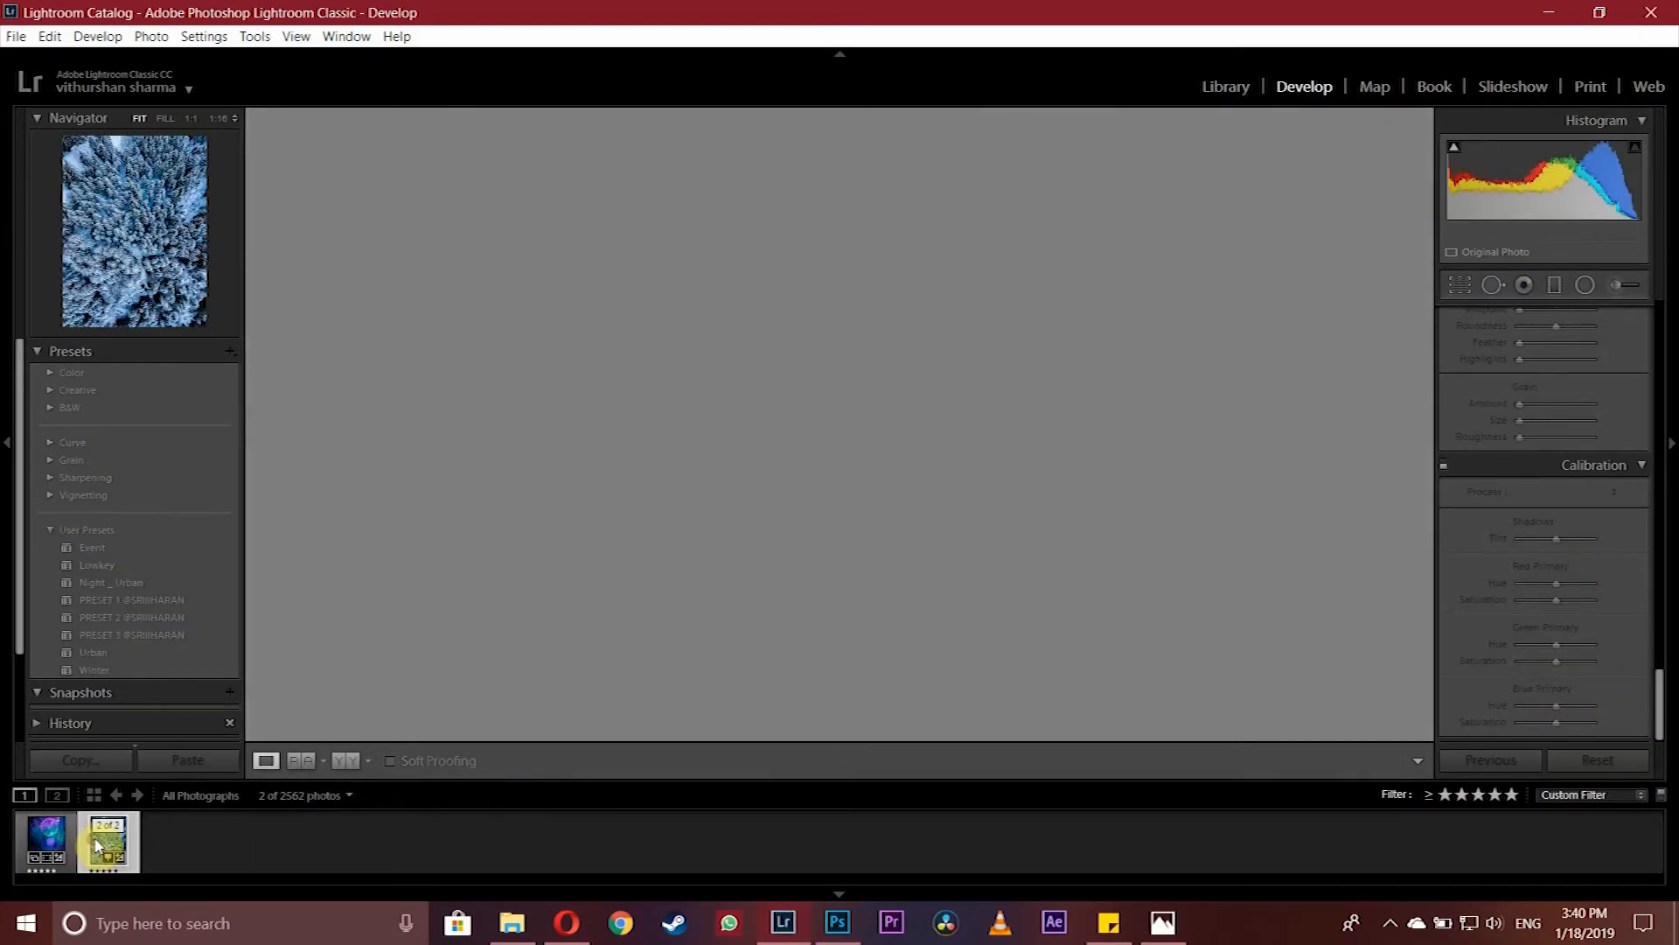
right_click(99, 847)
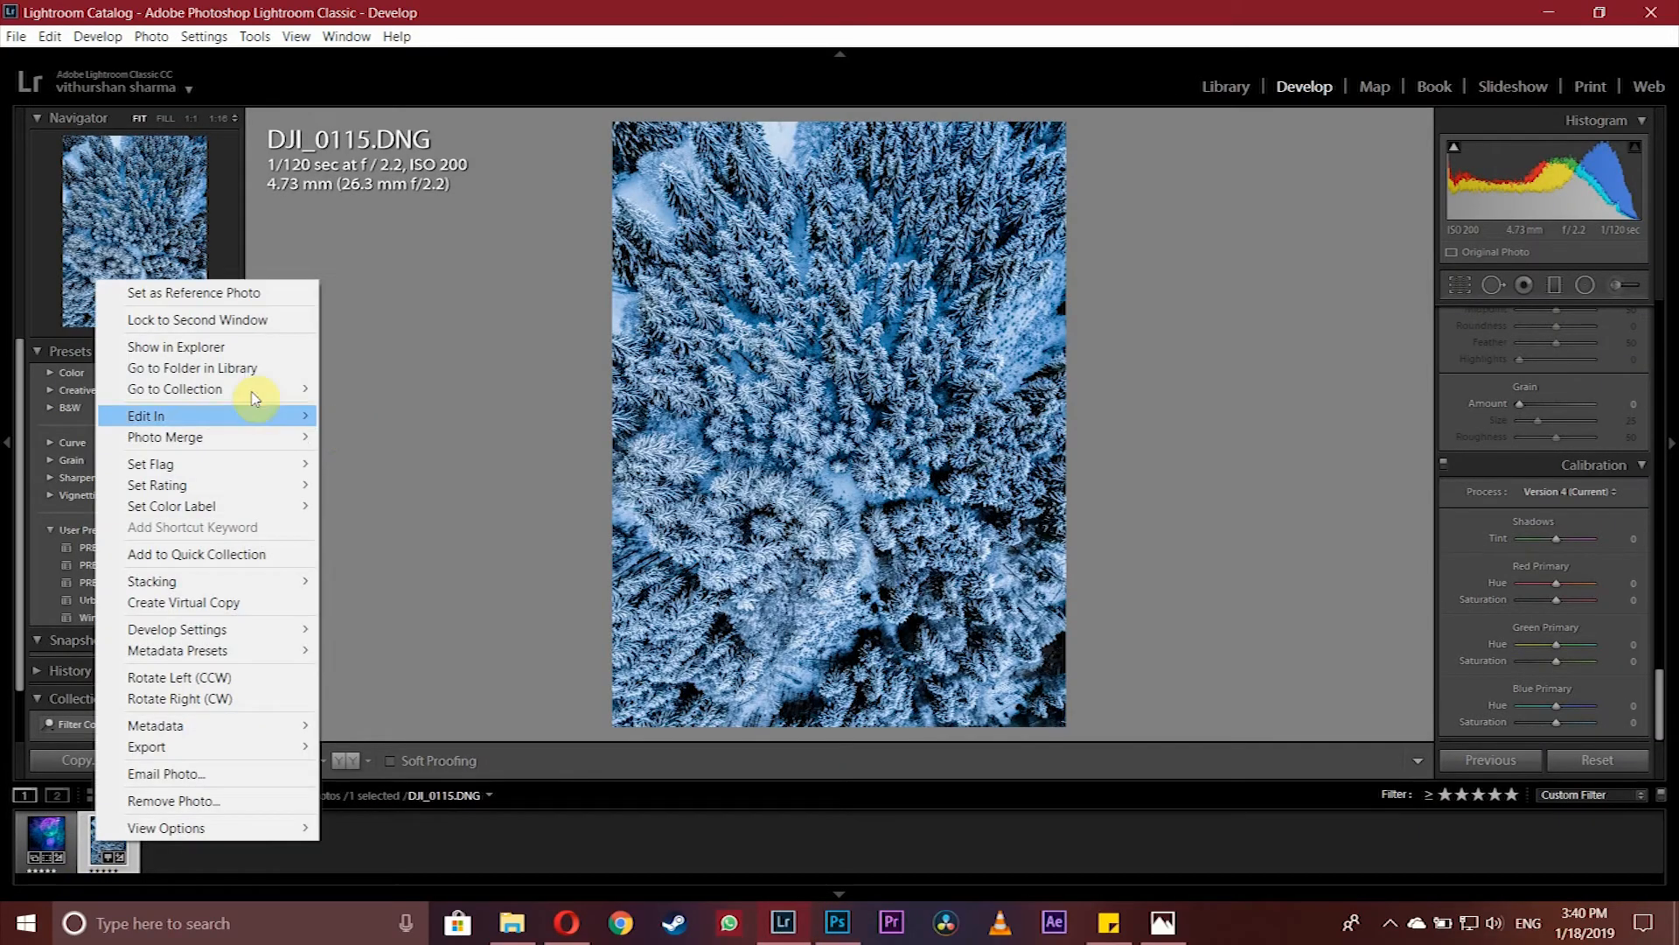
mouse_move(219, 416)
click(391, 415)
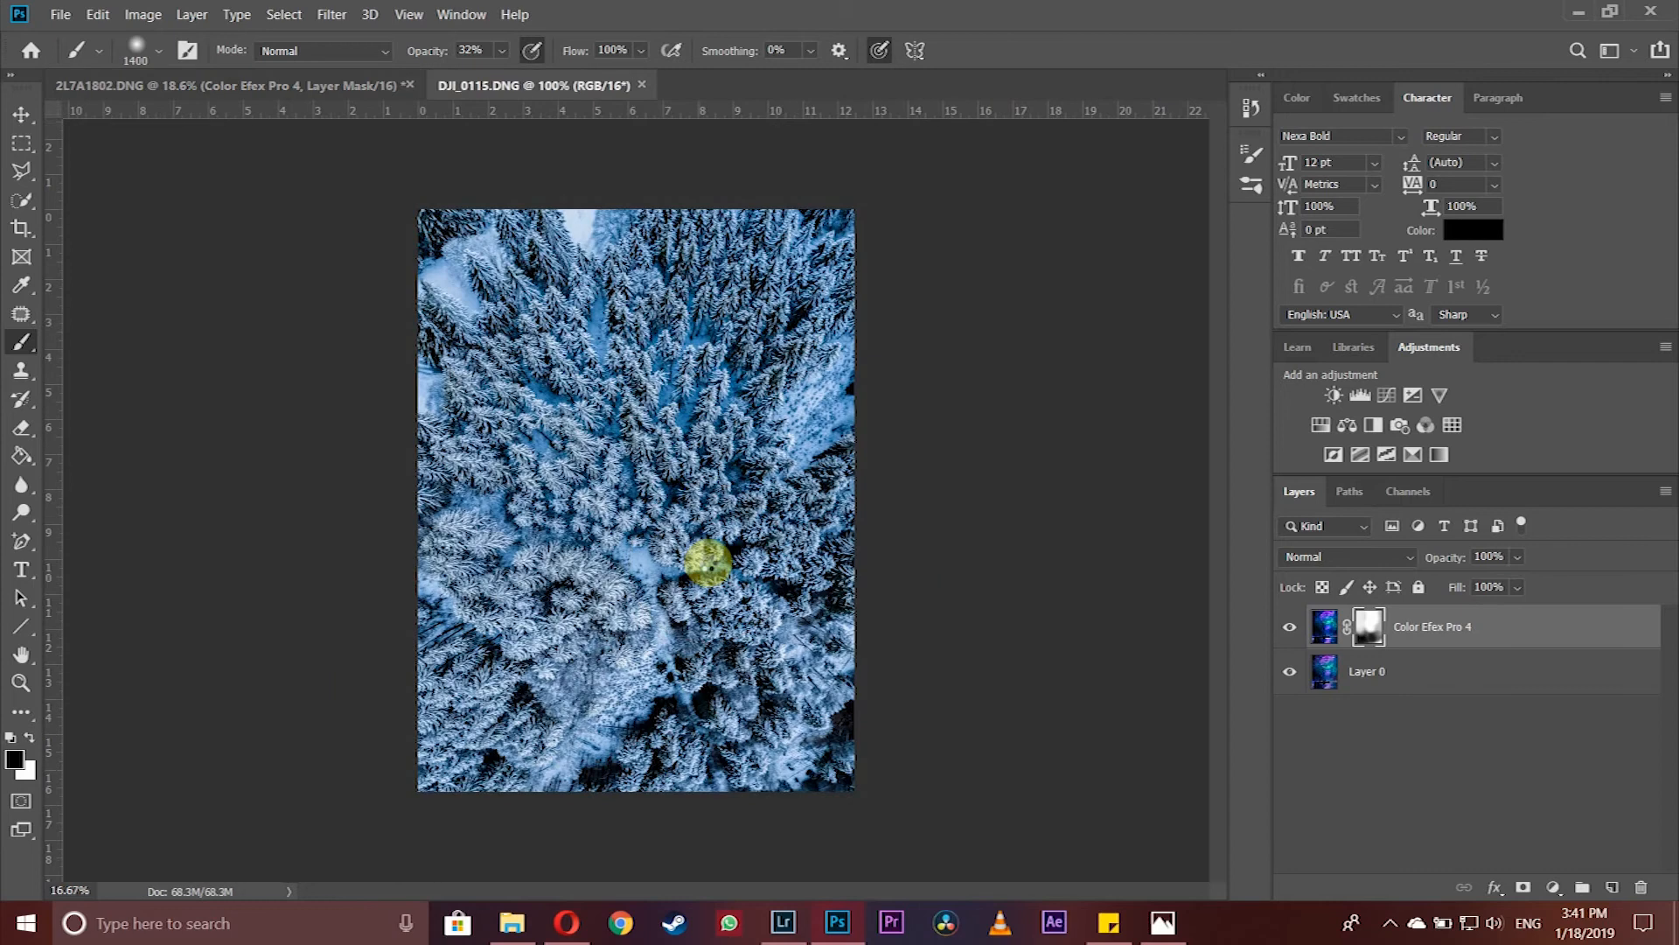
- Open the forest photo in Color Efex Pro 4, set Detail Extractor to 20% with contrast 23%, and check the effect by toggling it
click(21, 654)
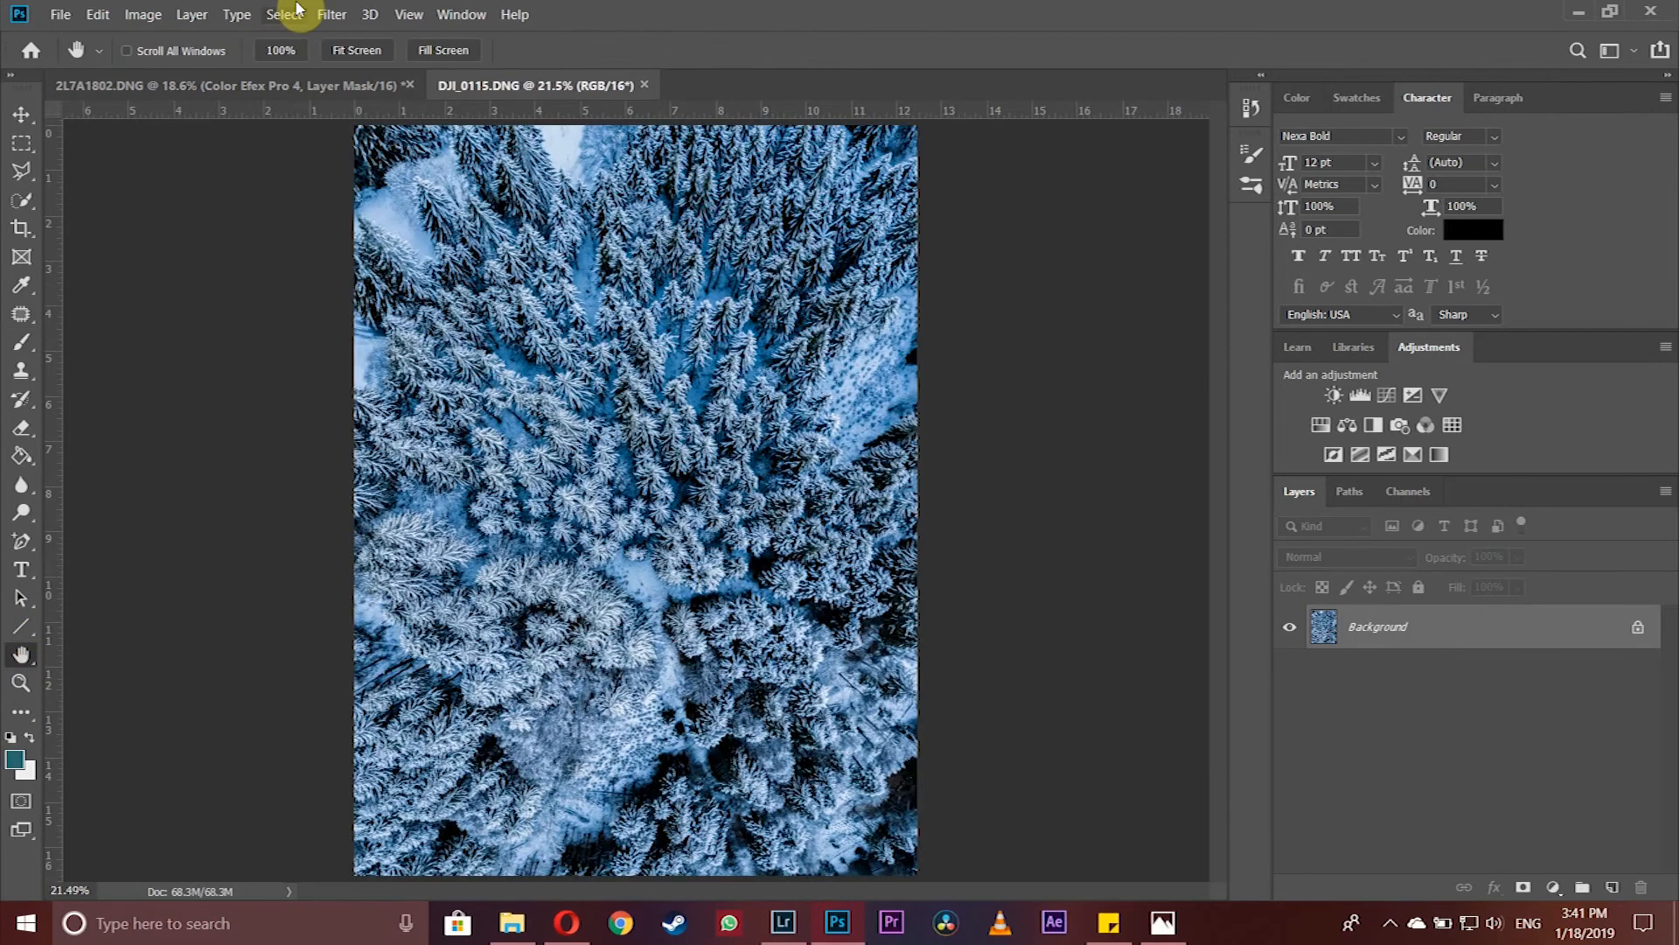
click(332, 14)
mouse_move(366, 458)
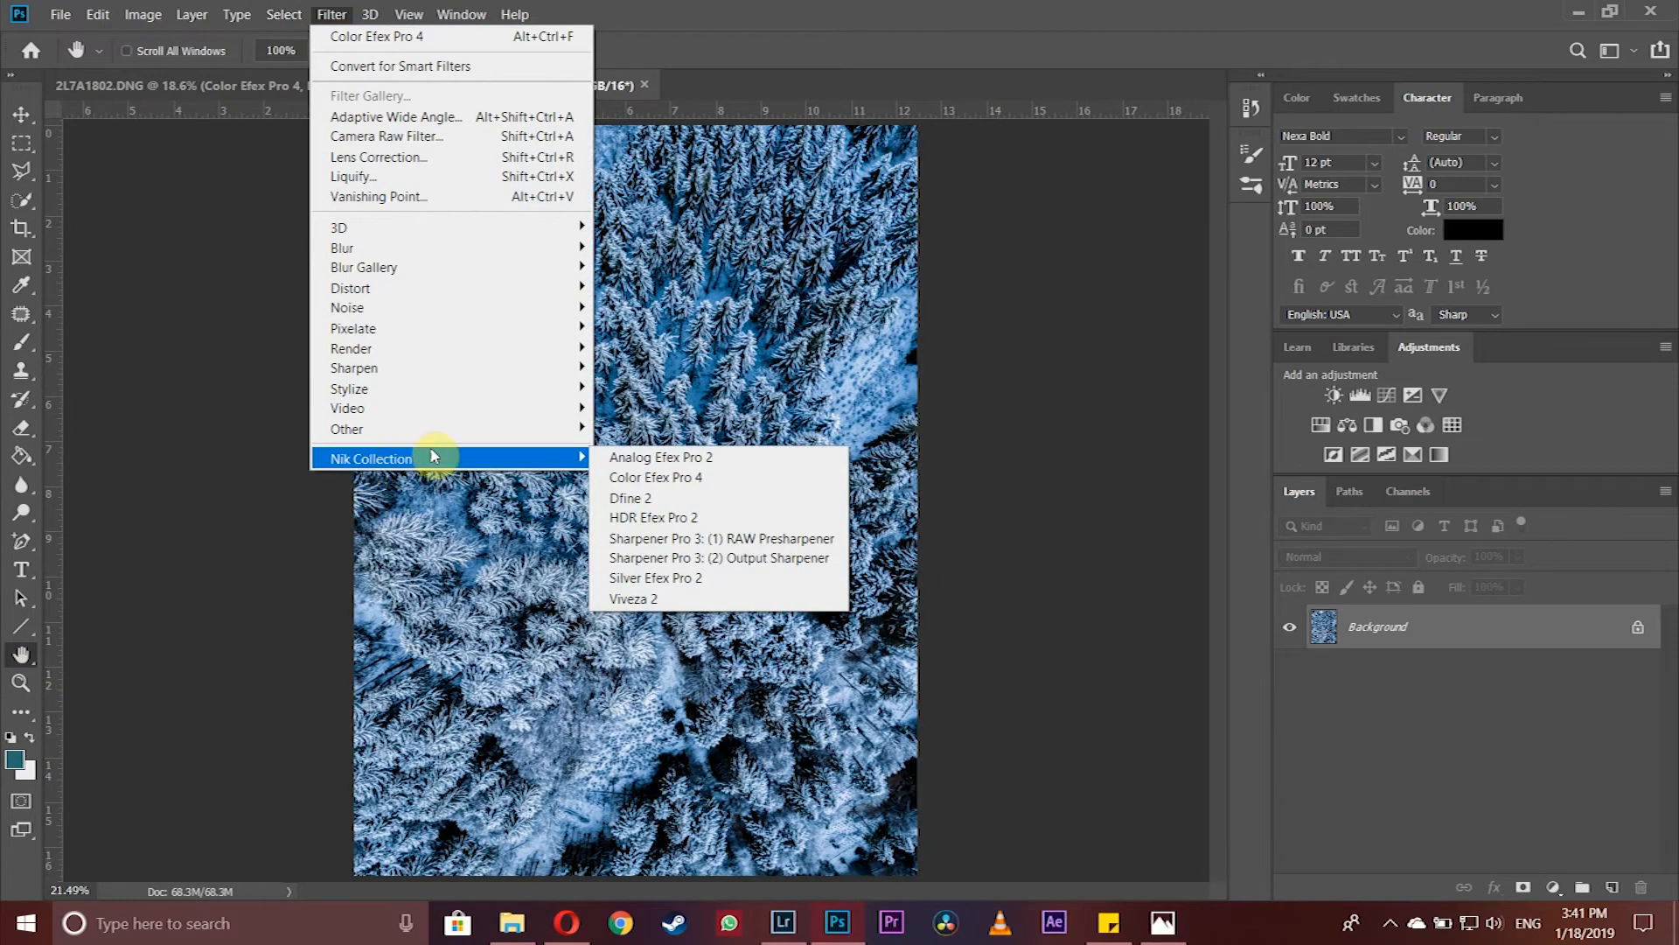
click(640, 476)
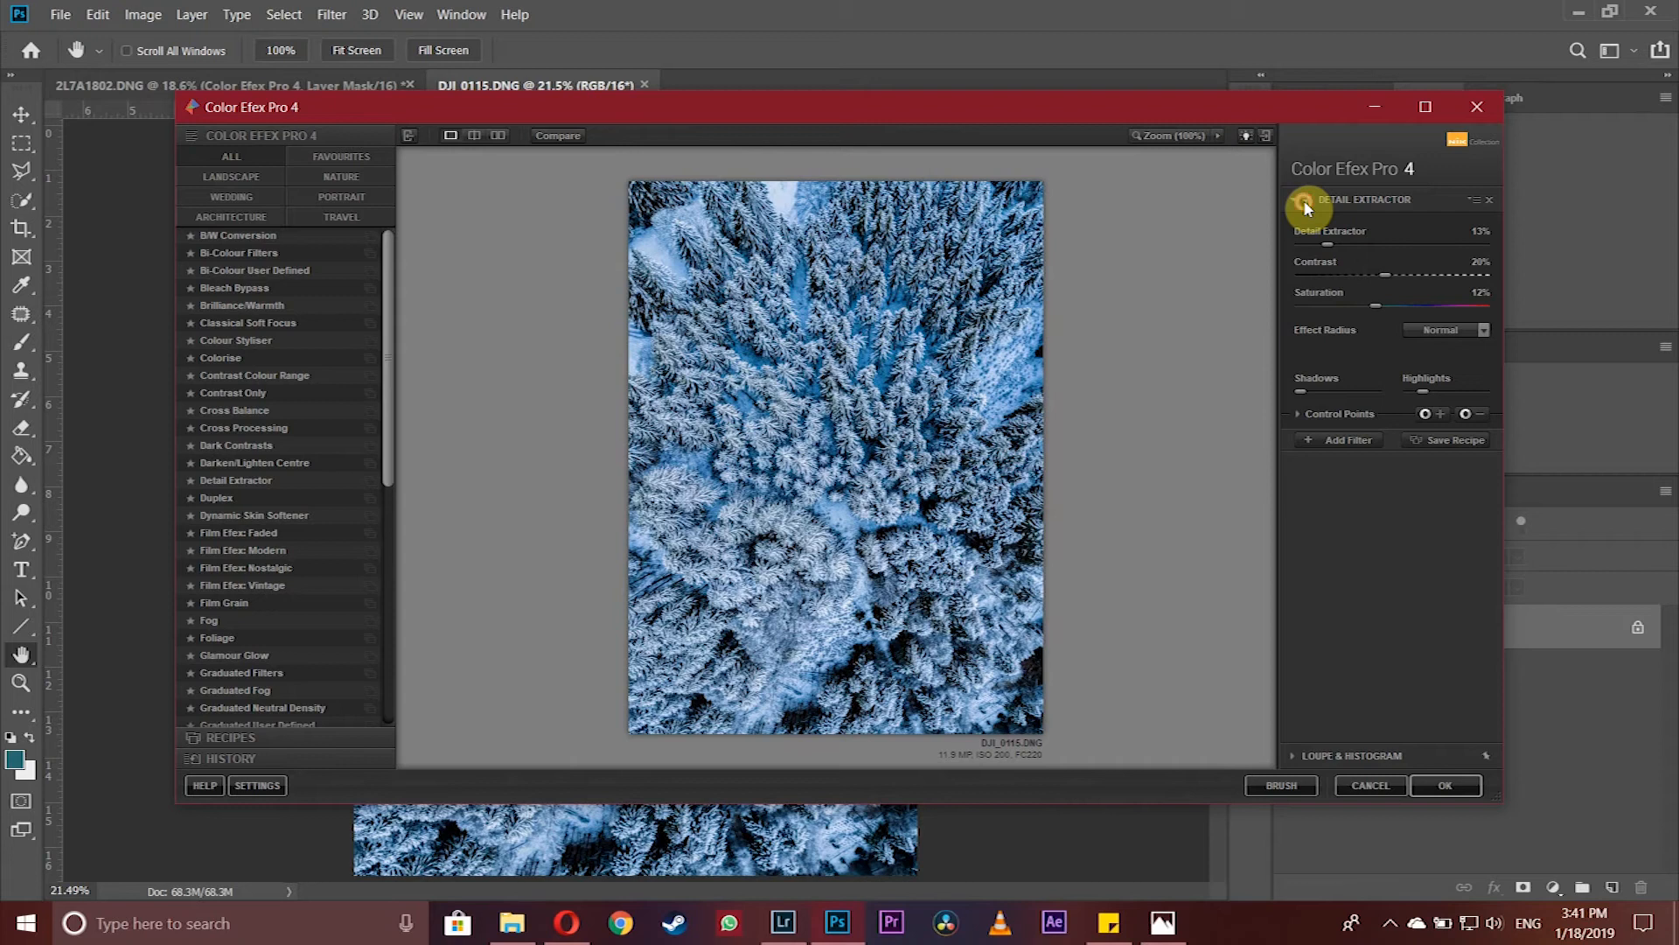
drag(1339, 245, 1346, 246)
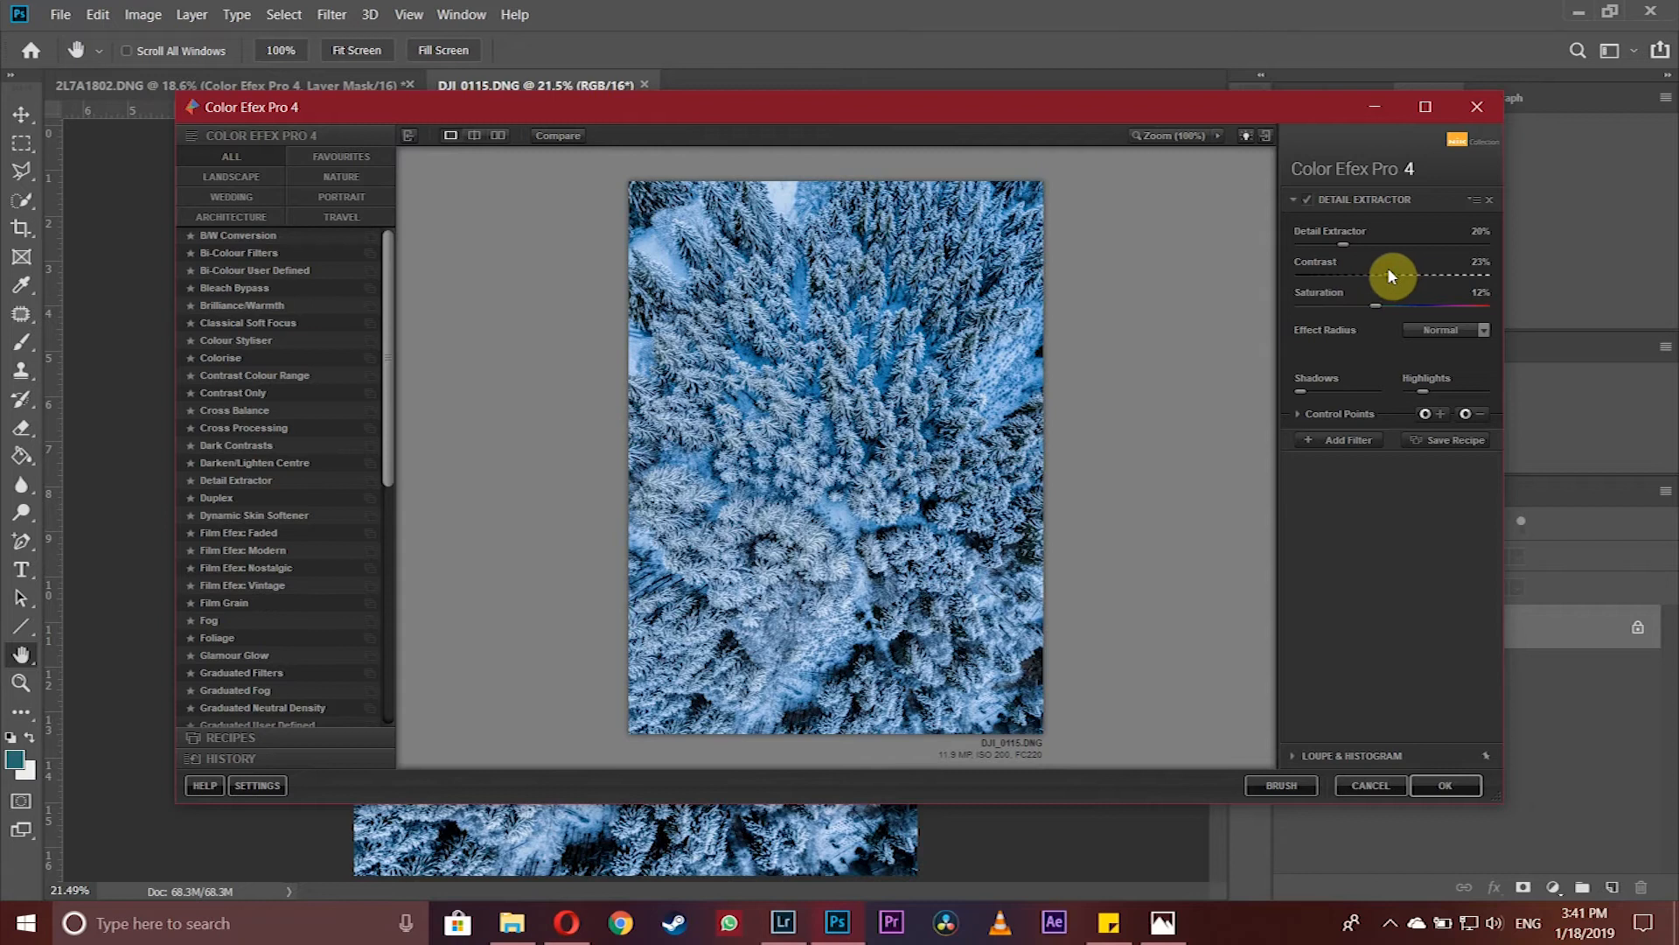
click(1304, 201)
click(1305, 201)
click(1304, 201)
click(1304, 201)
- Add a Glamour Glow filter after Detail Extractor, with glow at 52% and saturation at -19%
click(1347, 440)
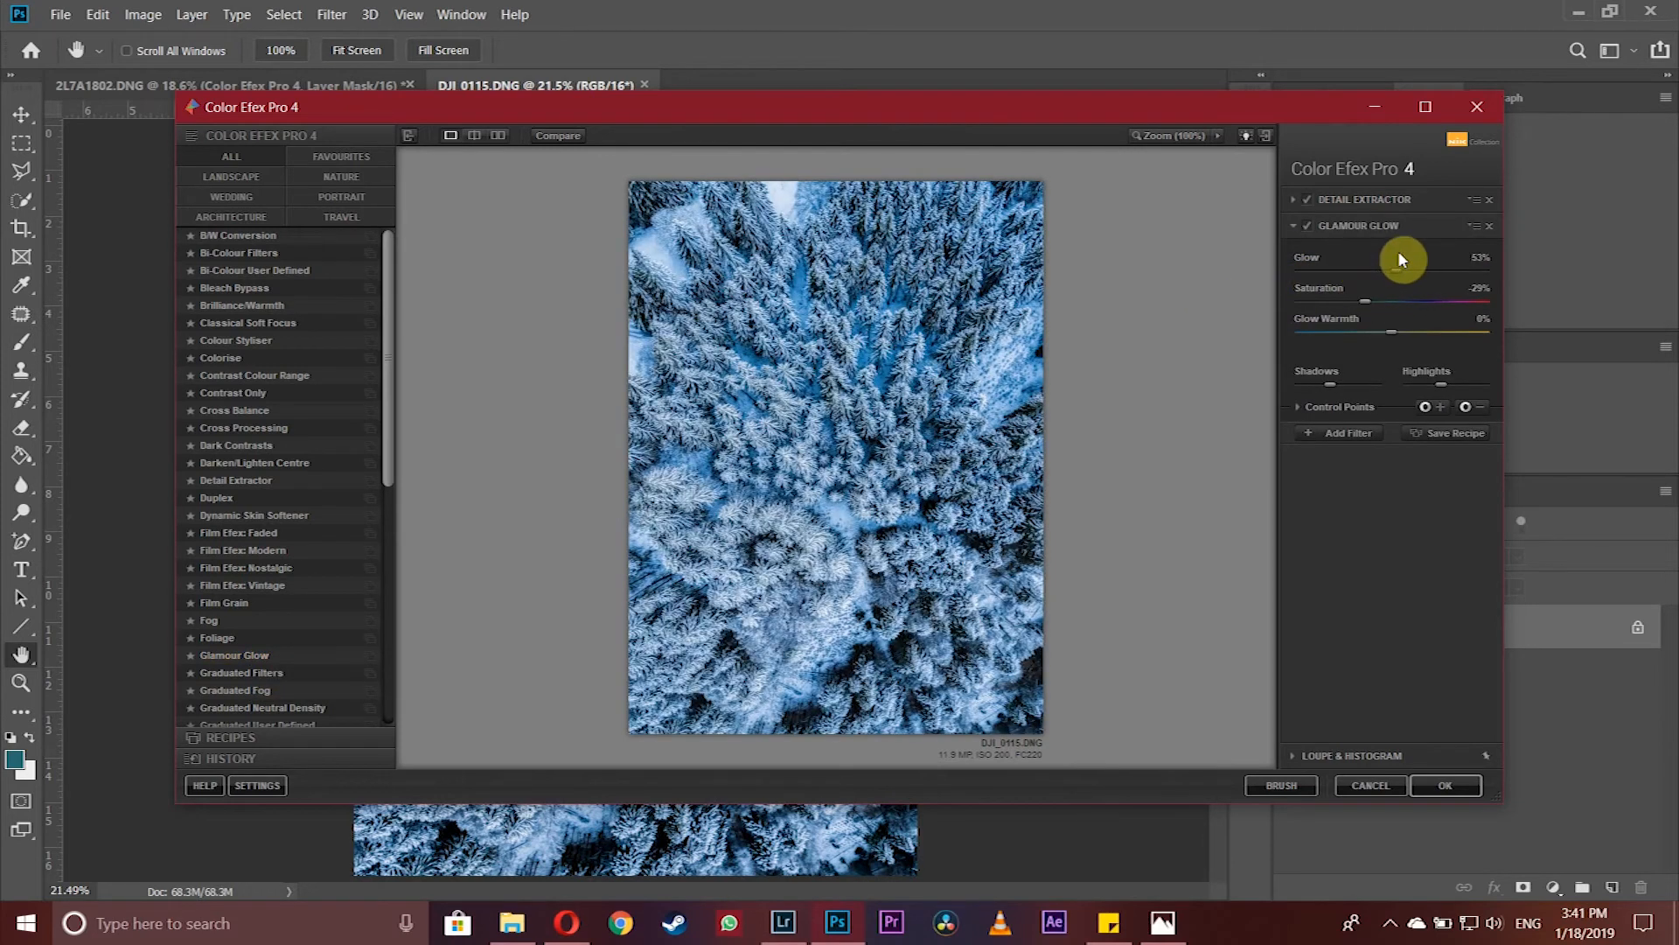
drag(1384, 301, 1374, 301)
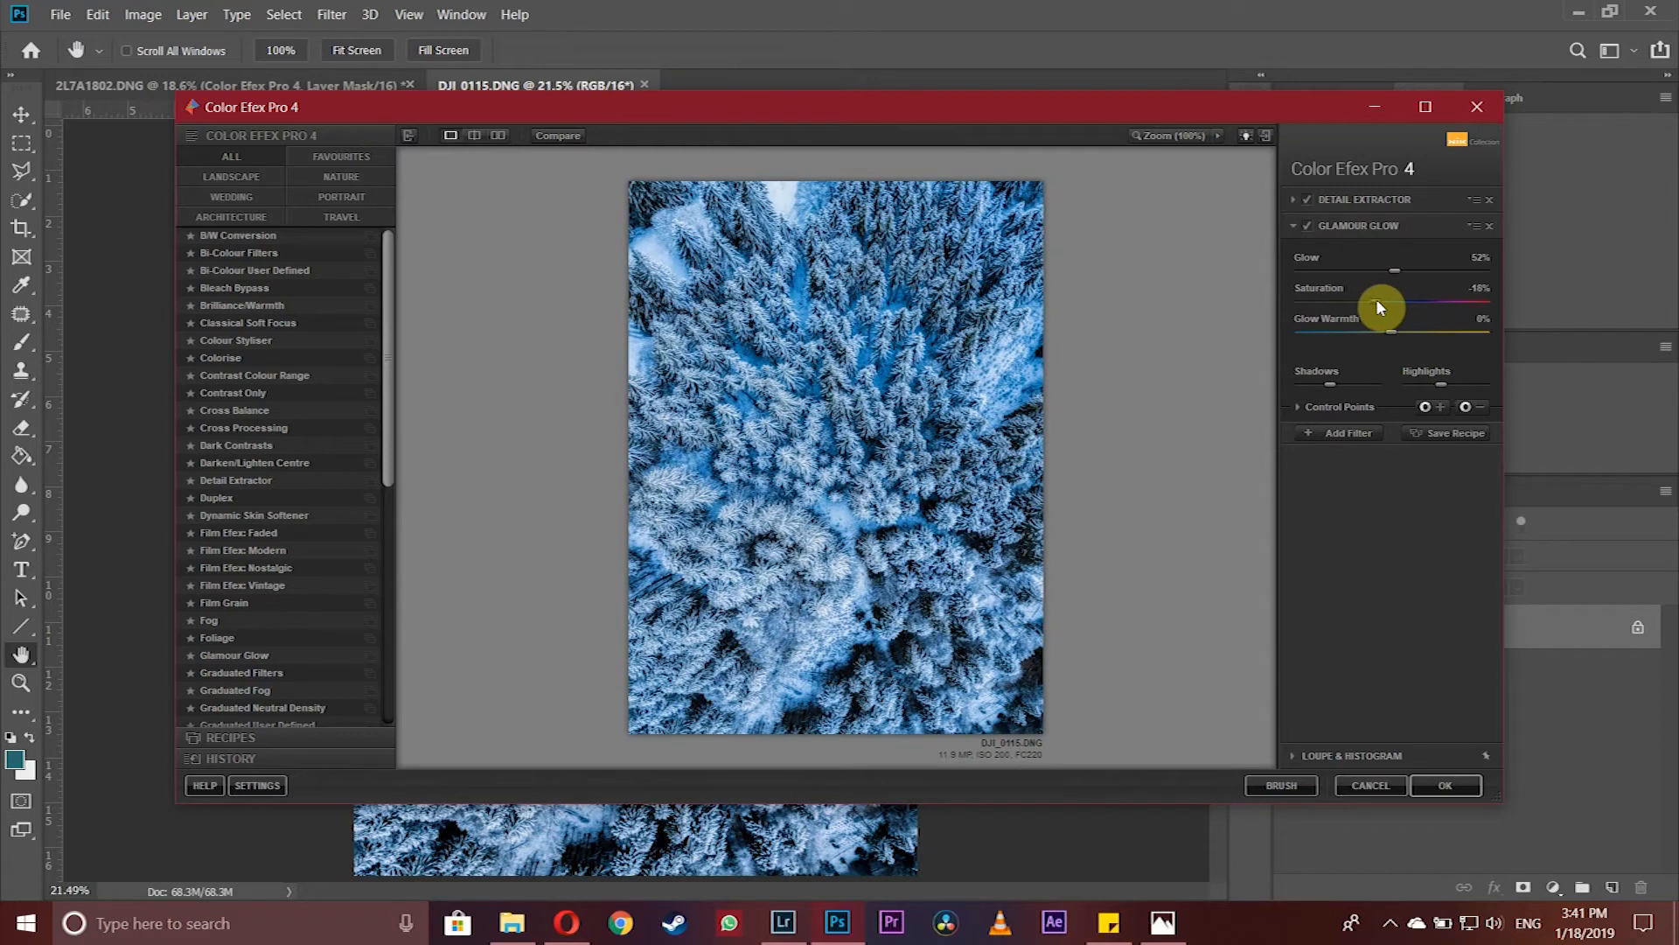
- Try placing Detail Extractor below Glamour Glow in the filter stack, and restore the original order
click(1355, 203)
drag(1333, 290, 1335, 284)
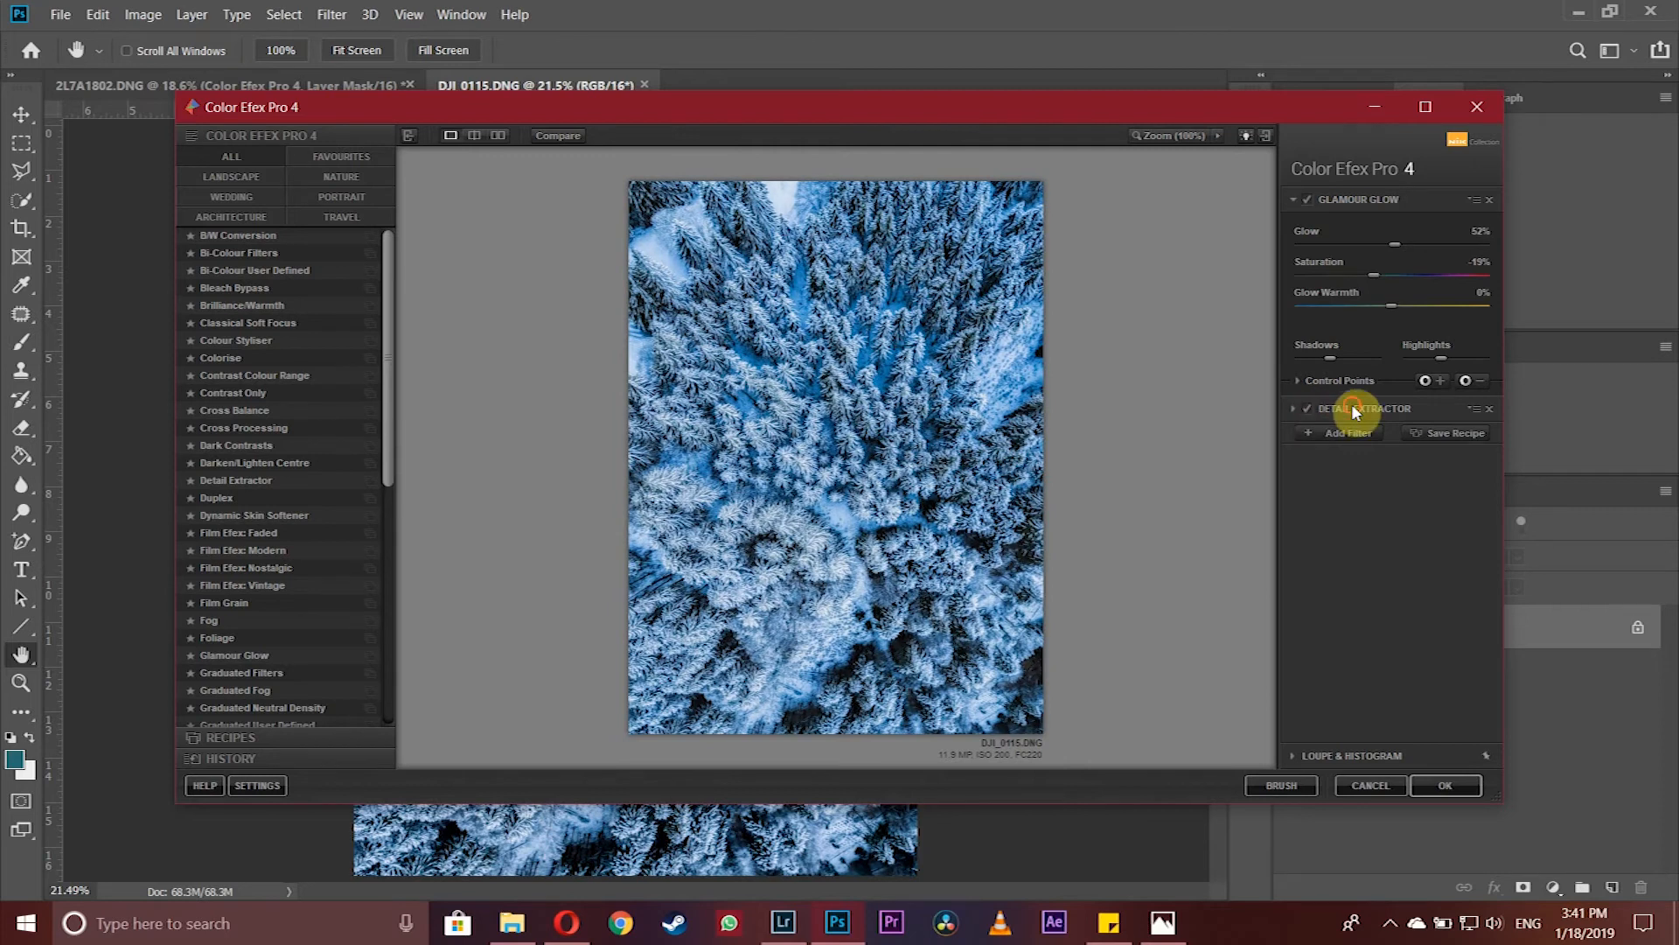
click(1310, 408)
drag(1361, 203, 1340, 233)
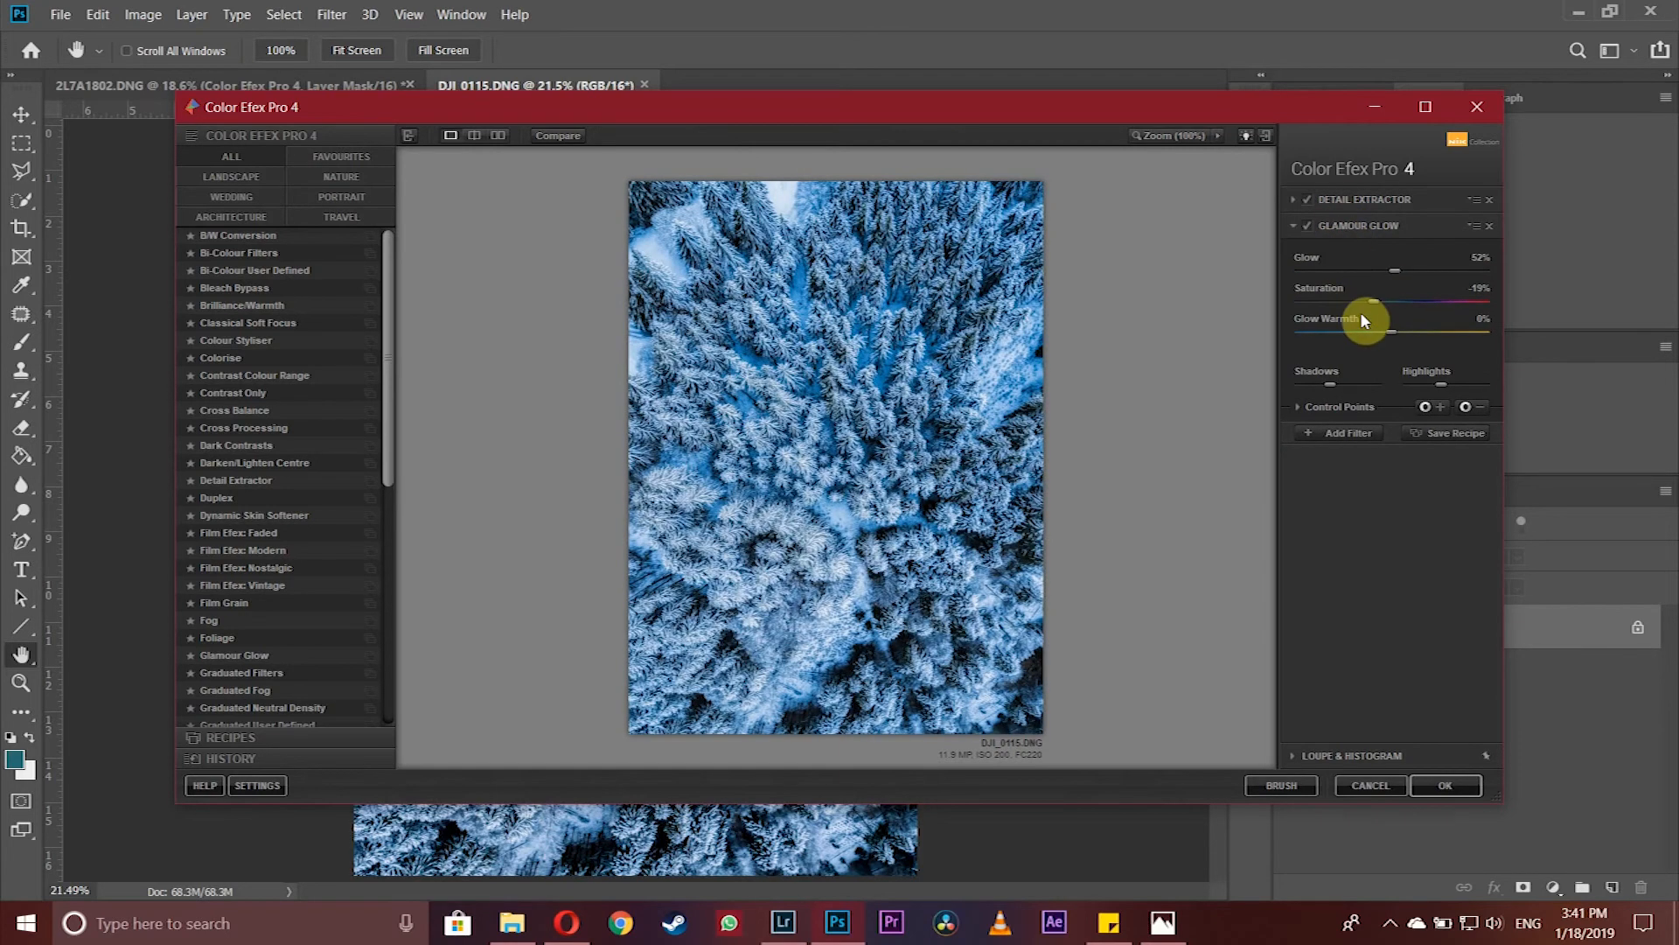
- Set the Glamour Glow saturation to -1% and, after comparing with the glow toggled off, apply the Color Efex Pro 4 filters
drag(1391, 301, 1396, 301)
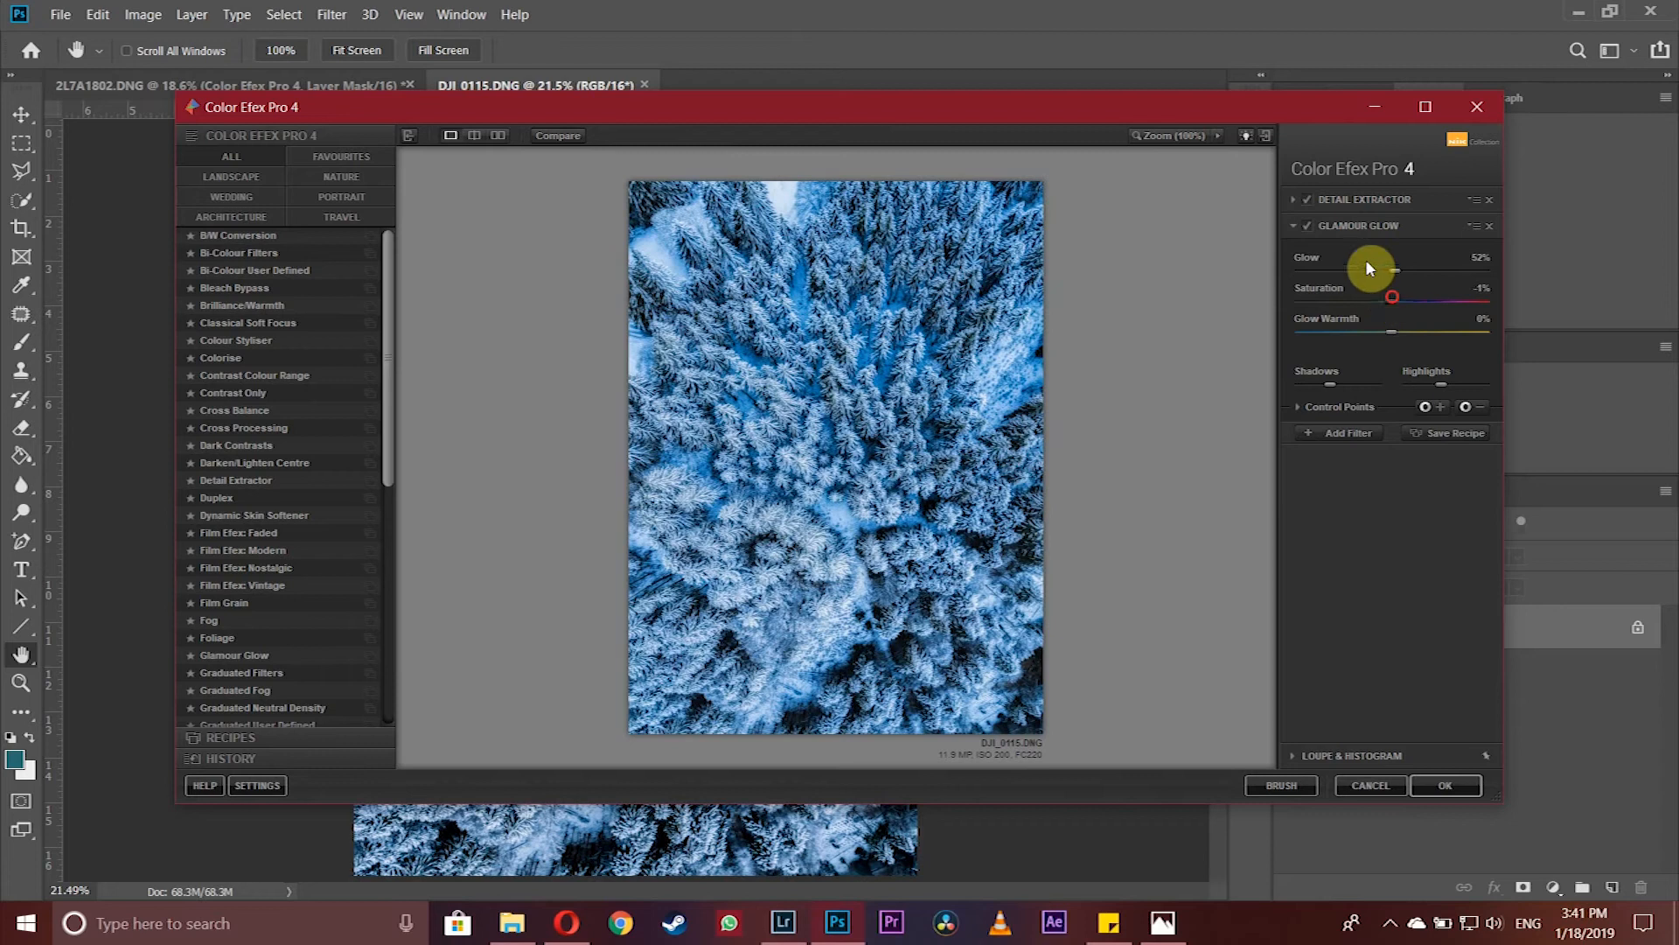
click(1307, 228)
click(1307, 229)
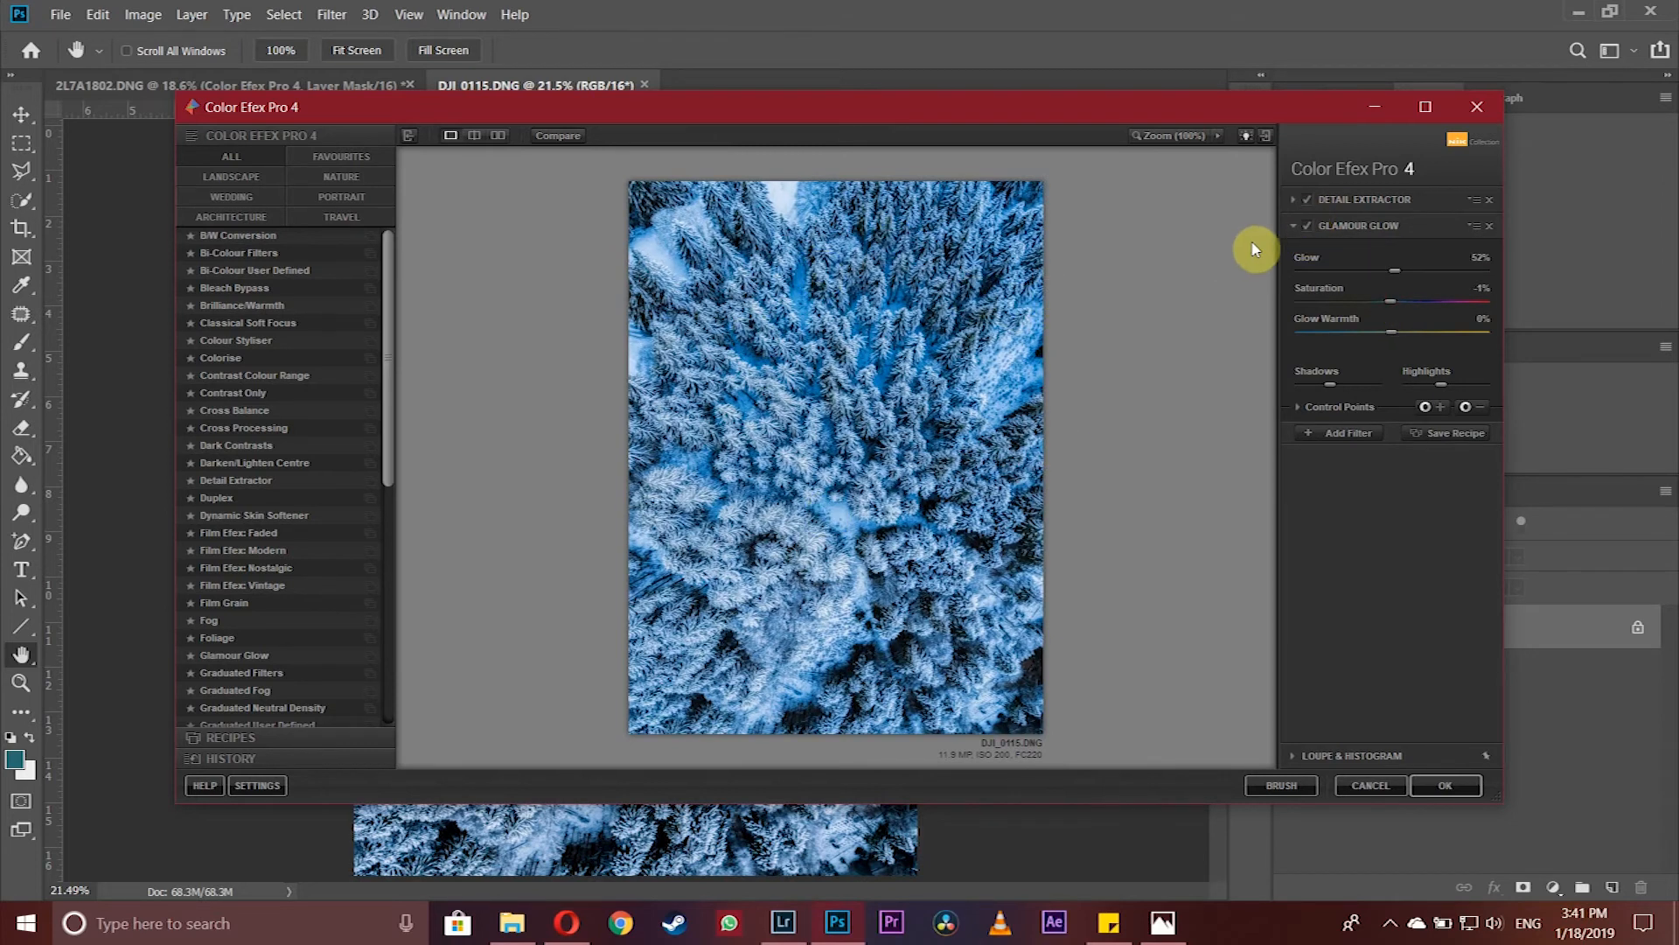
click(1308, 227)
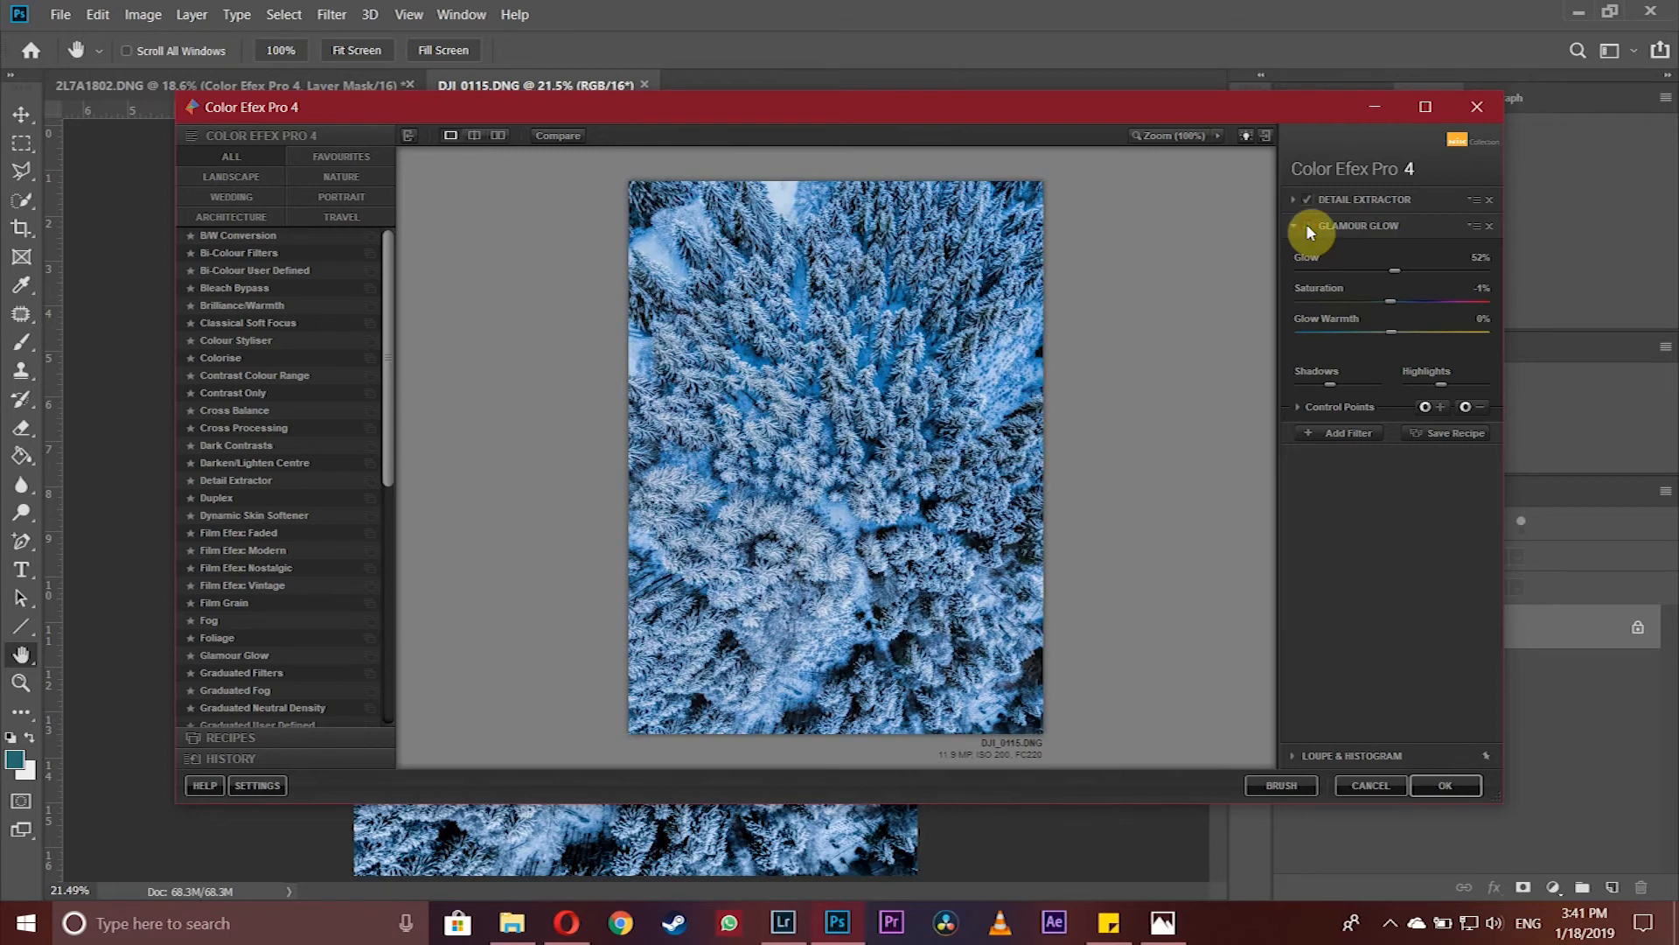
click(1308, 227)
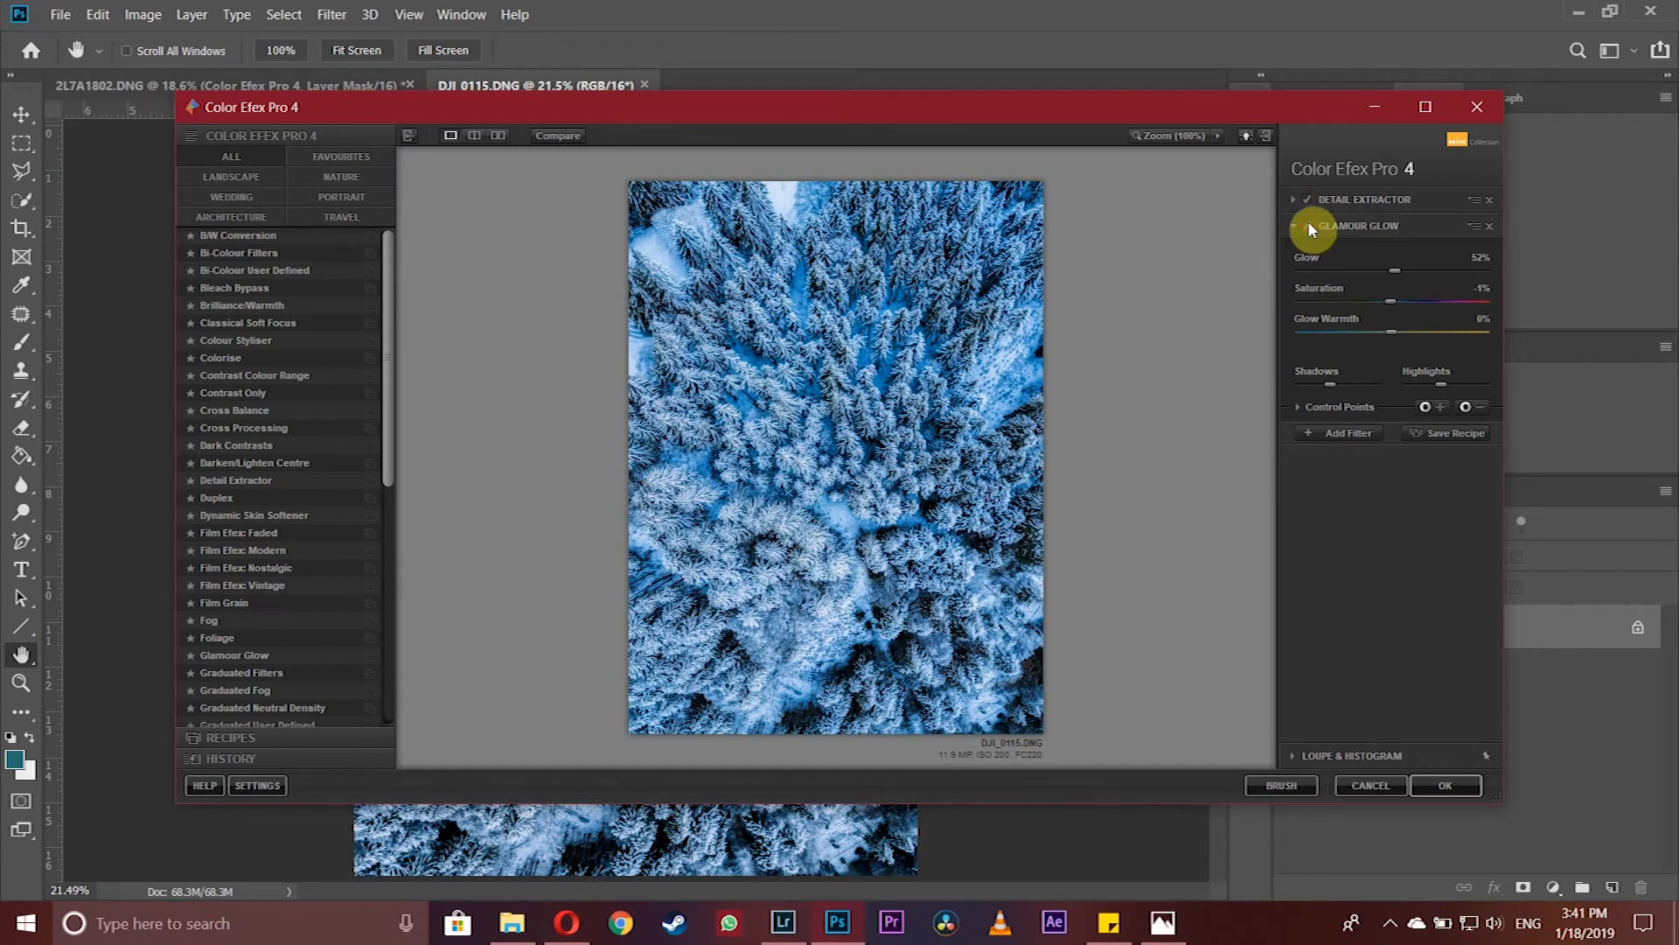
click(1447, 789)
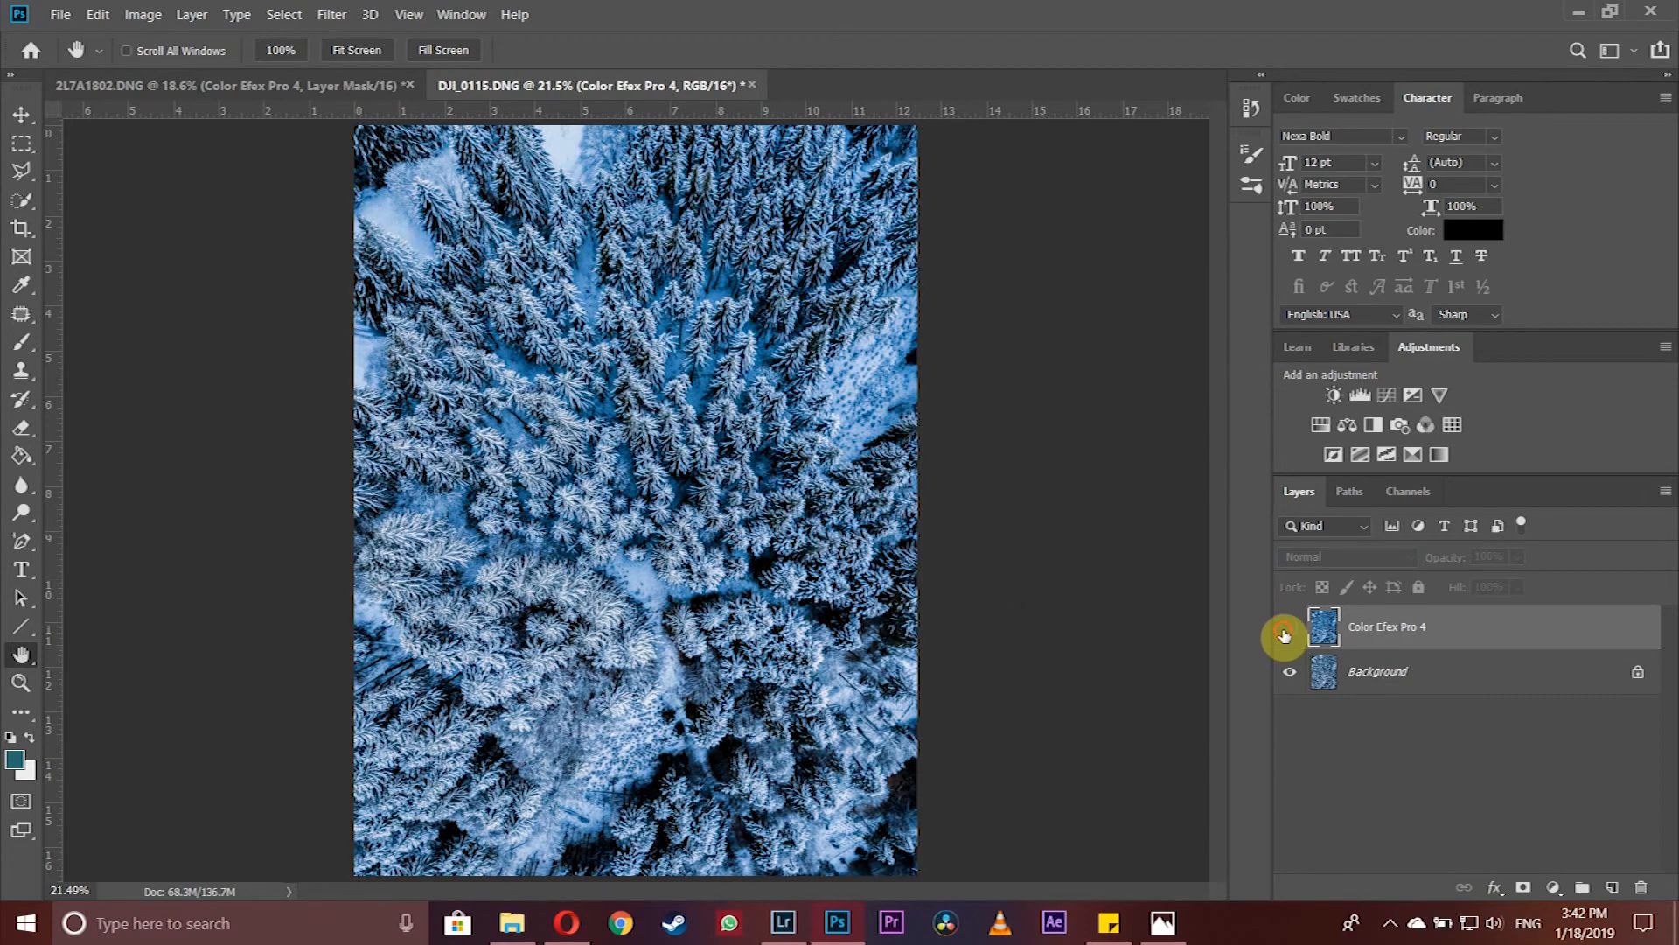
- Merge the forest photo's Color Efex Pro 4 layer into the Background and duplicate the merged layer
click(341, 85)
click(524, 85)
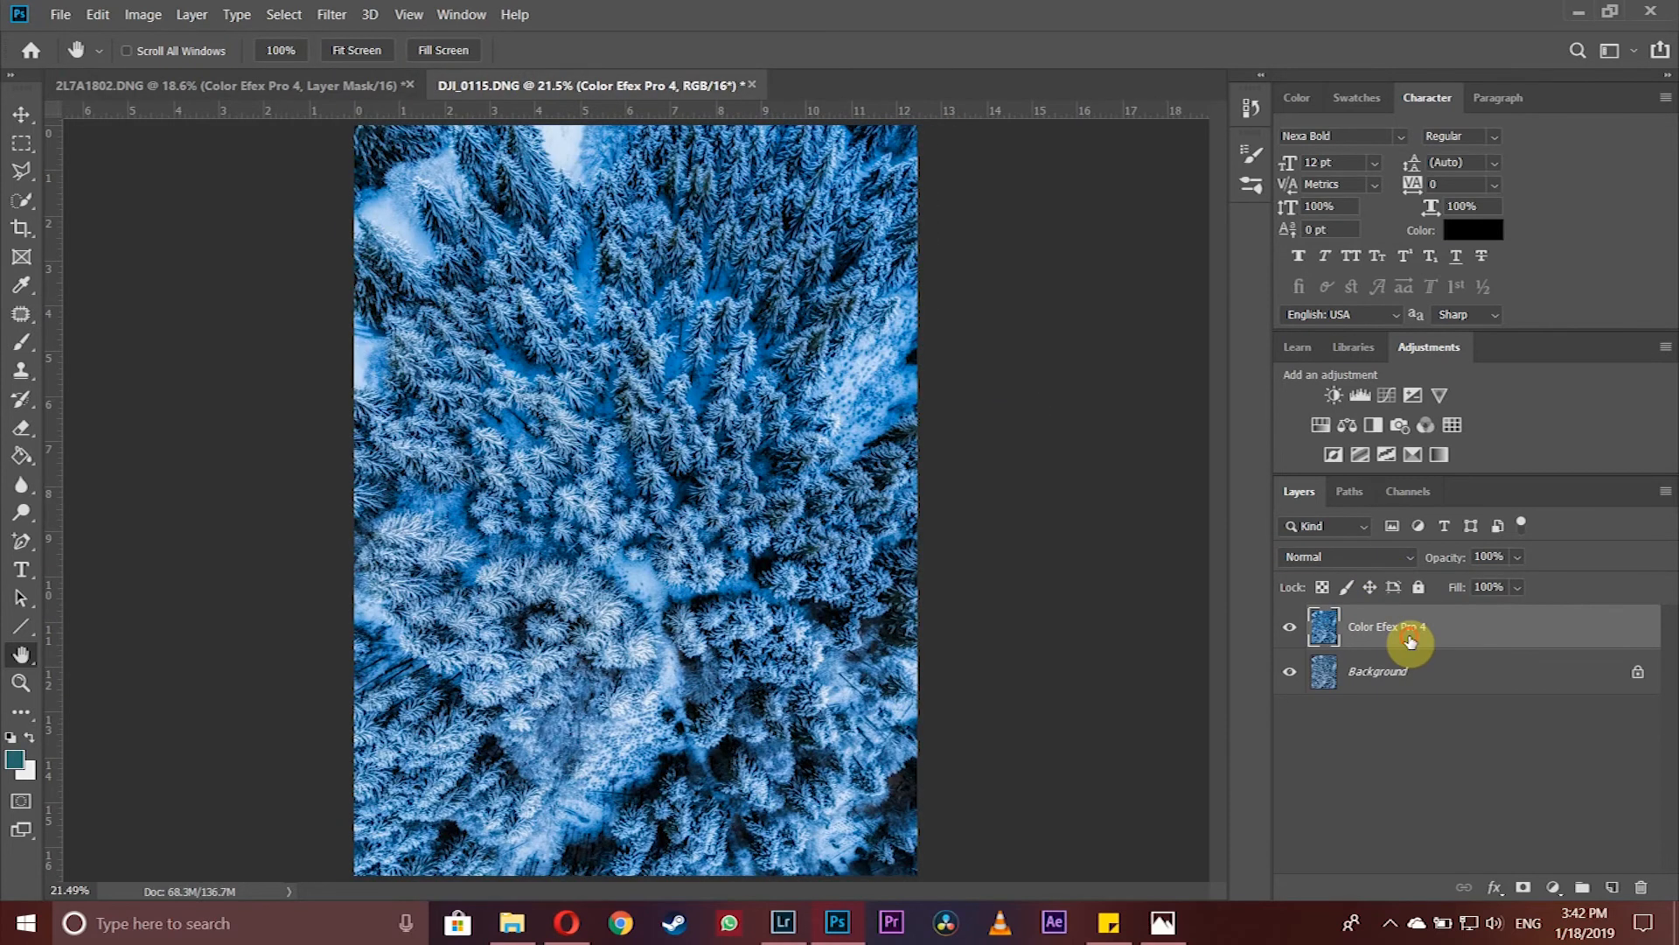
key(ctrl+e)
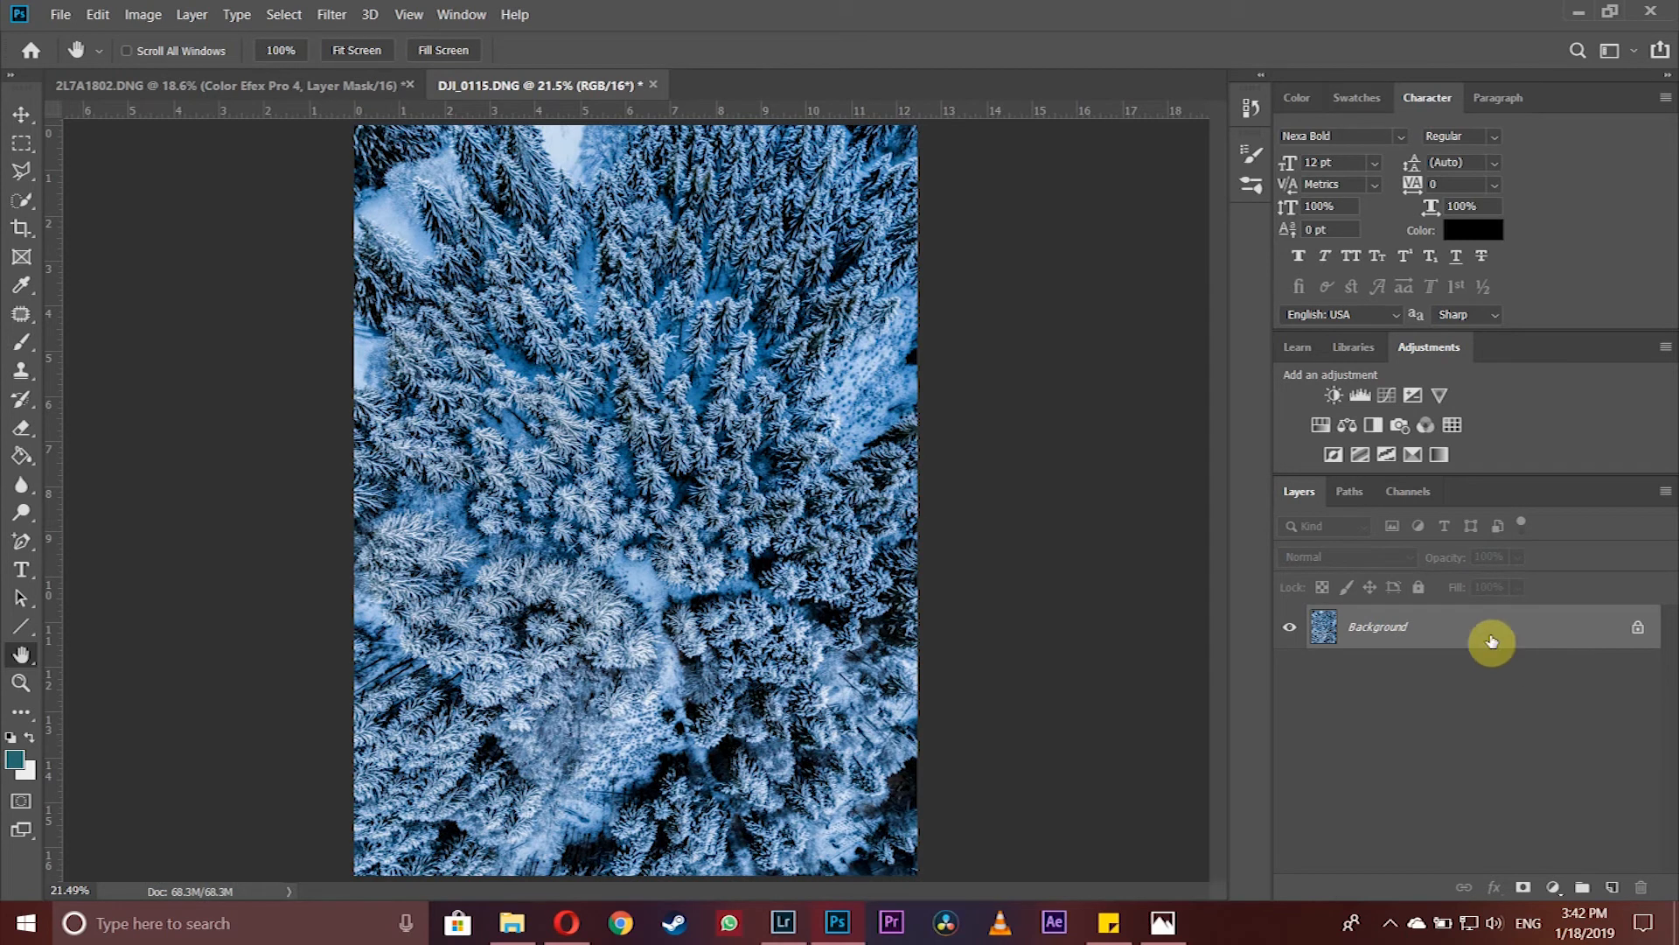
drag(1492, 641, 1491, 636)
key(ctrl+j)
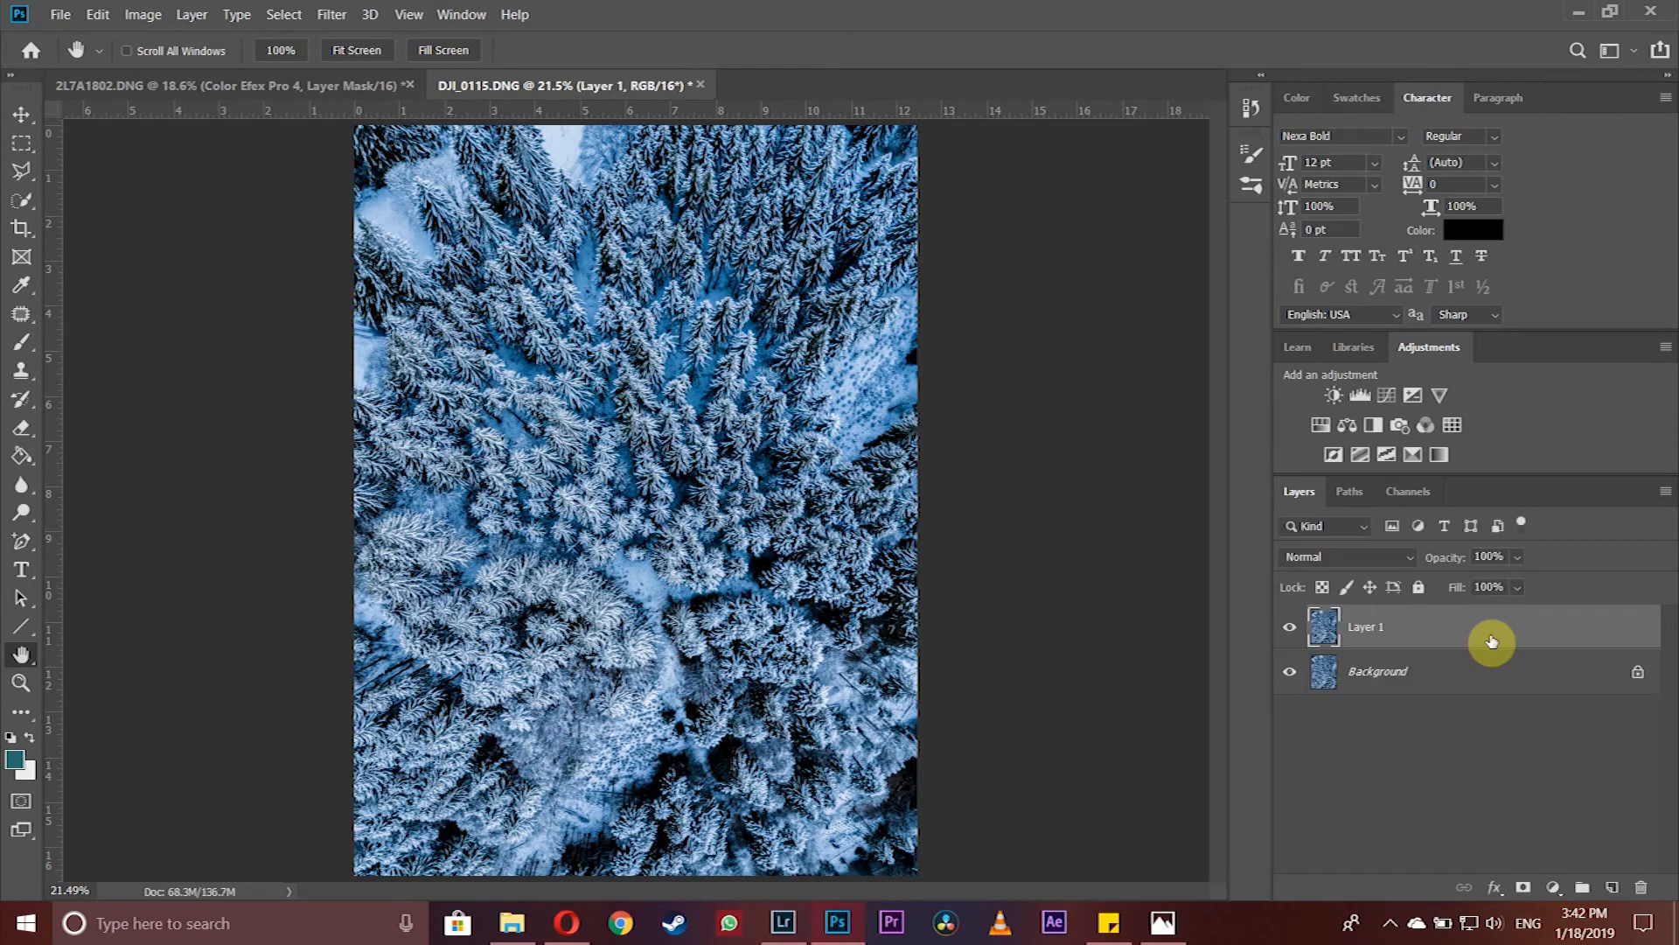
- Unlock the Background layer beneath the duplicate, turning it into a regular layer
click(1637, 672)
drag(1444, 679, 1615, 888)
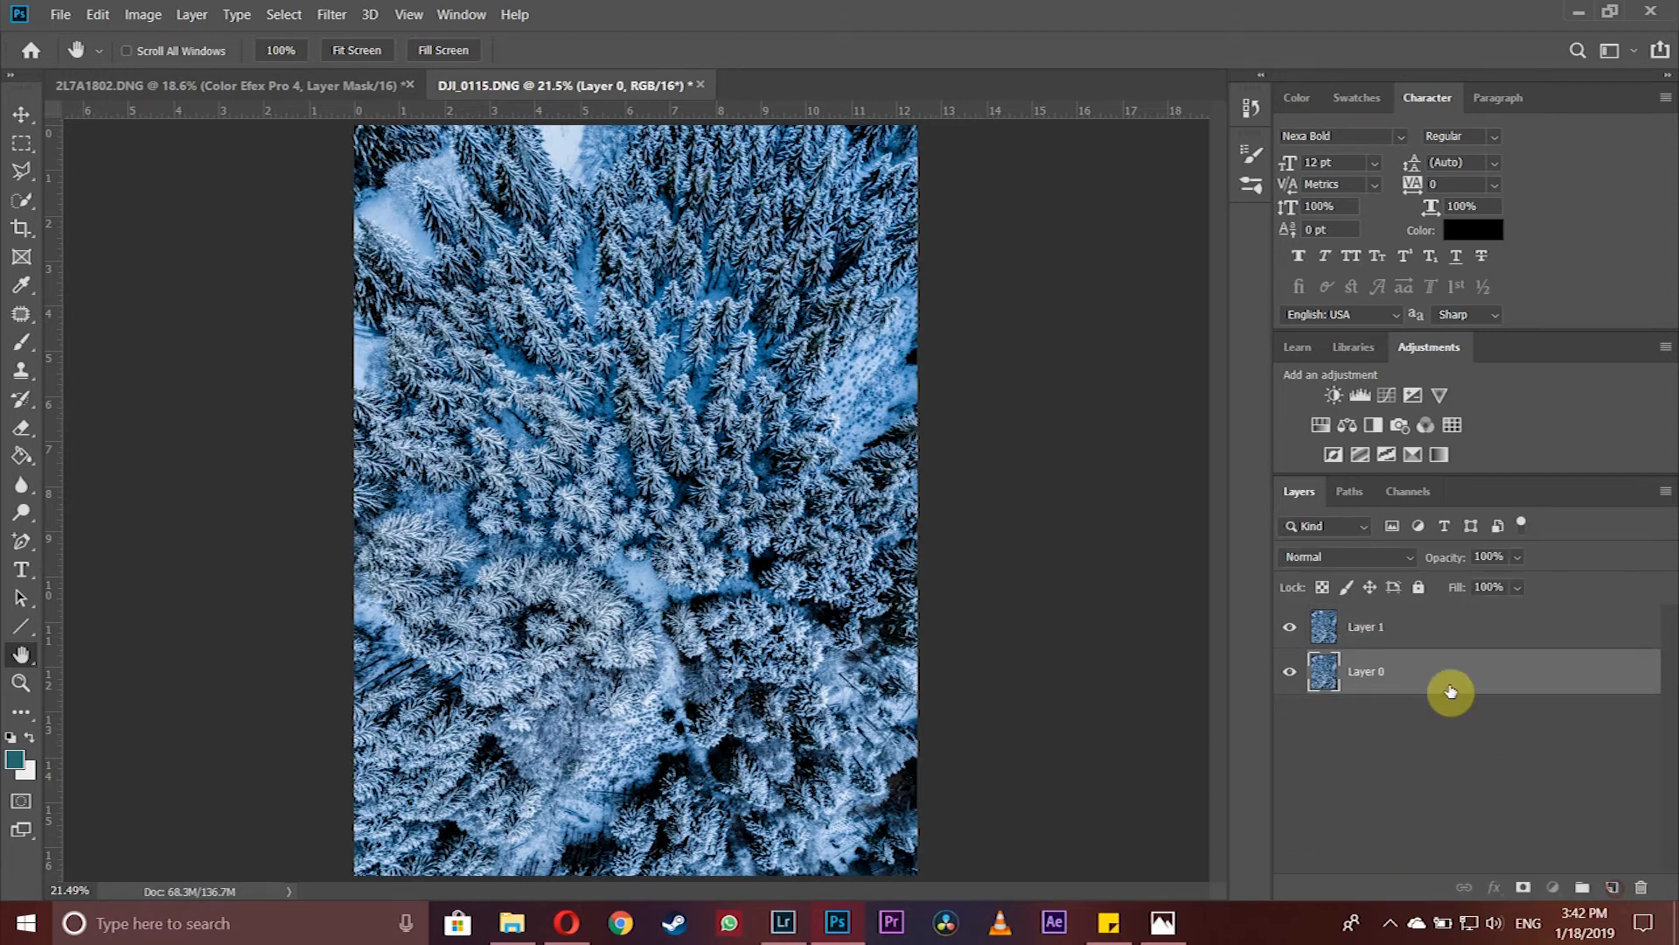
key(ctrl+e)
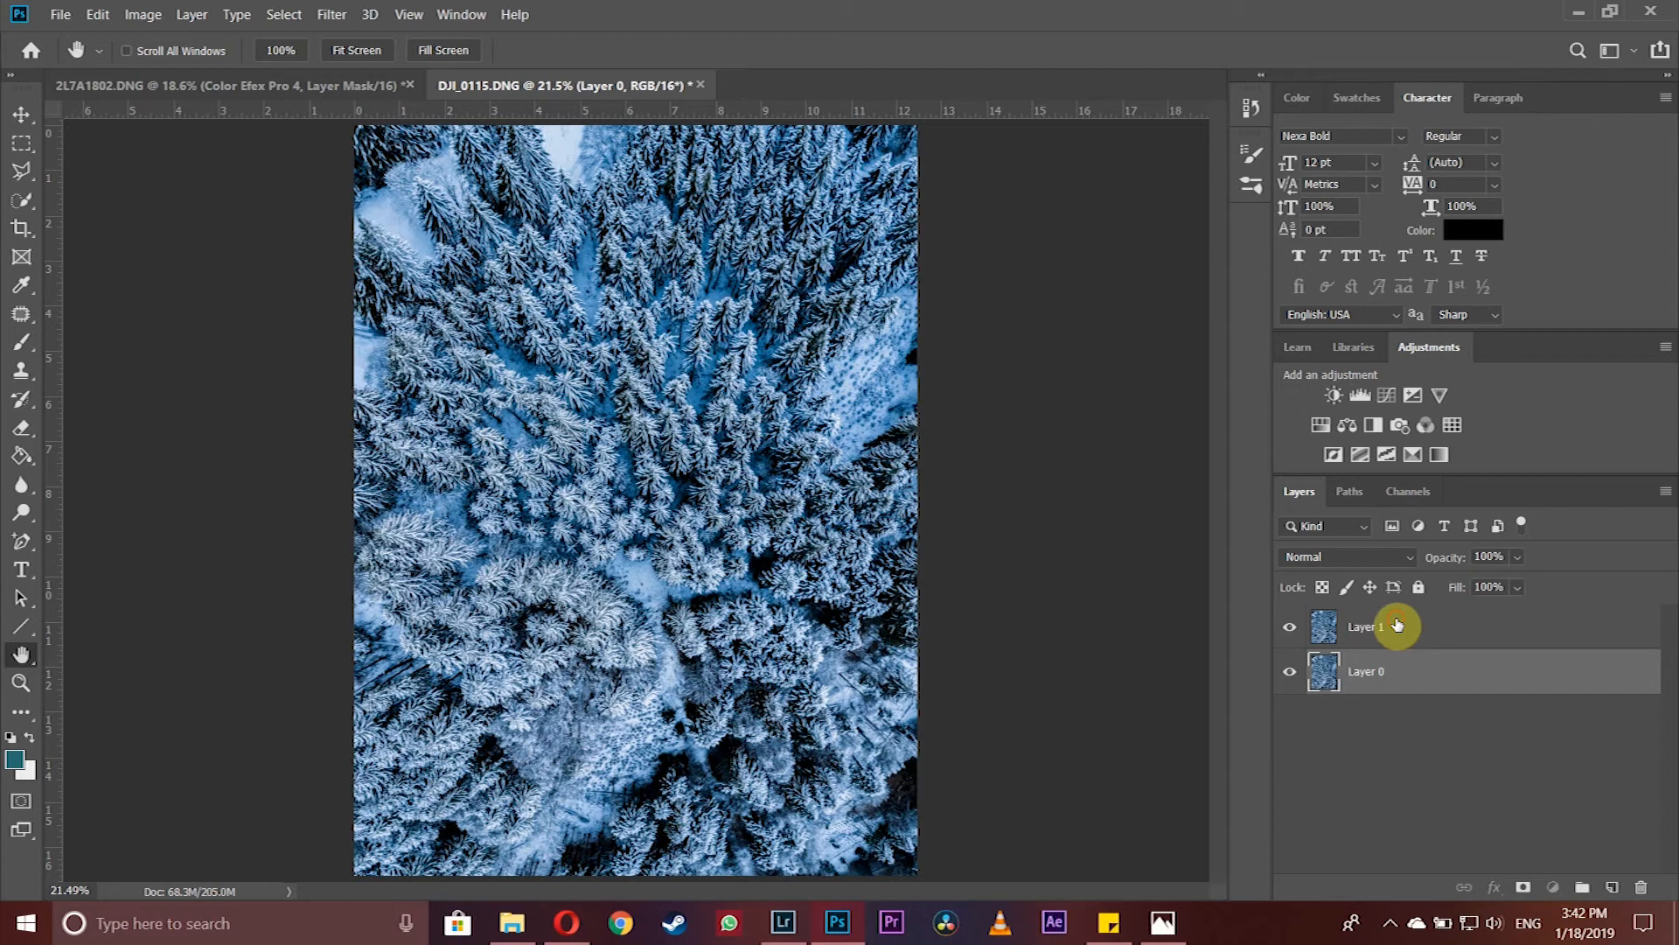
- Apply a Gaussian Blur with a 6.4 pixel radius to Layer 1
click(1395, 626)
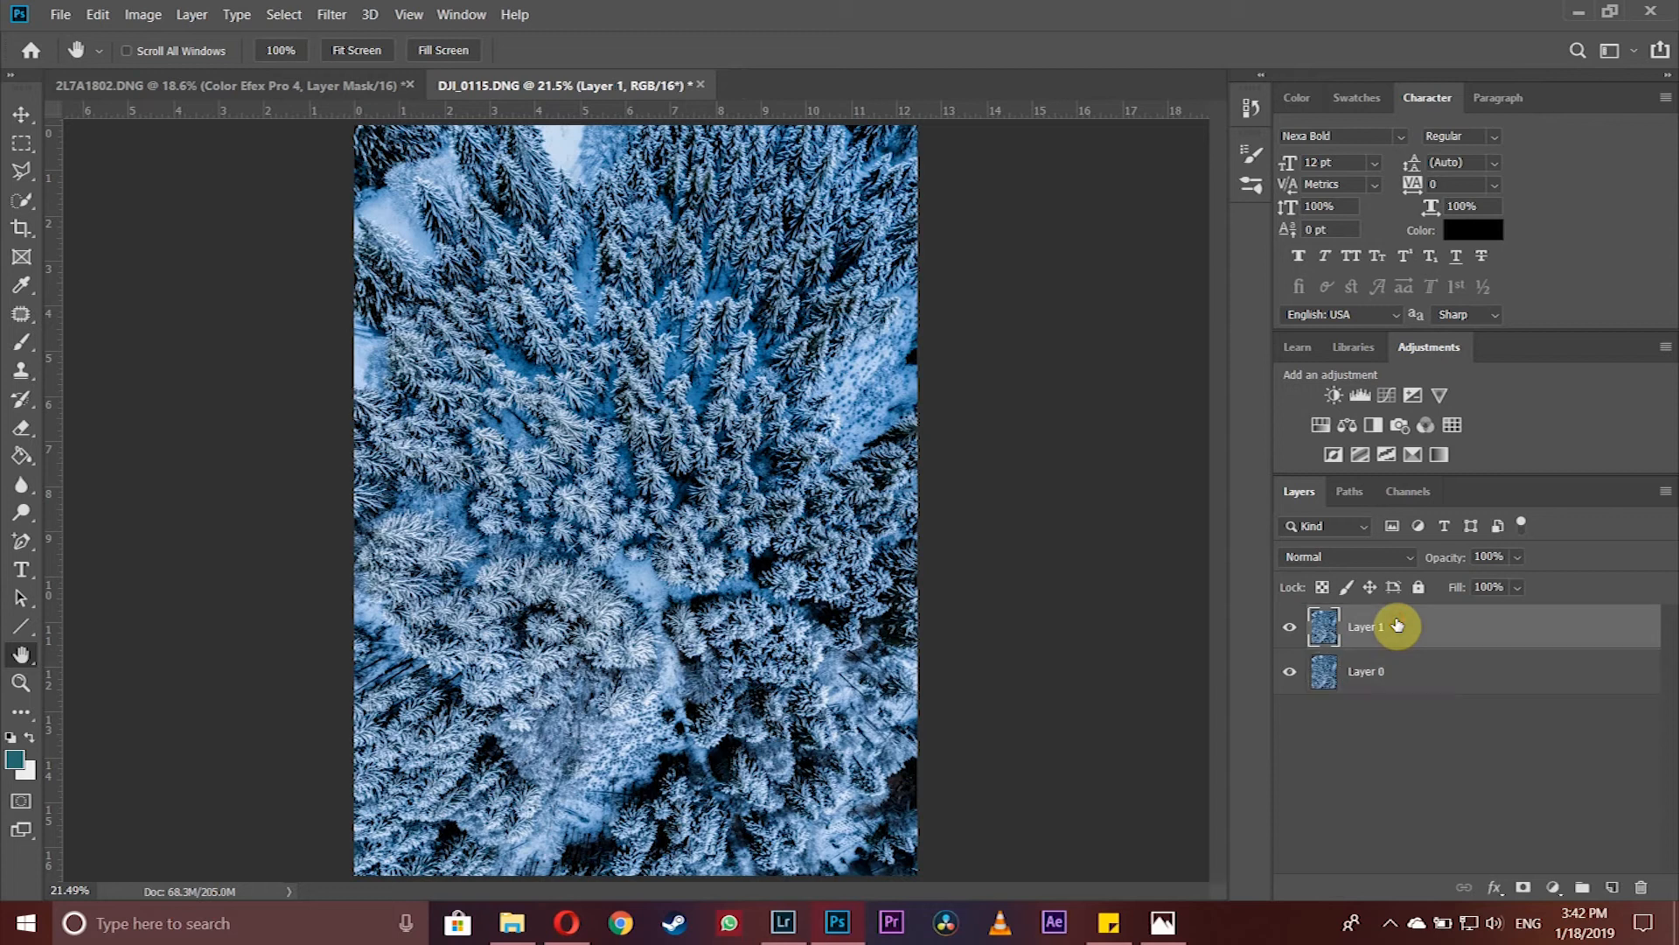
click(326, 17)
mouse_move(560, 248)
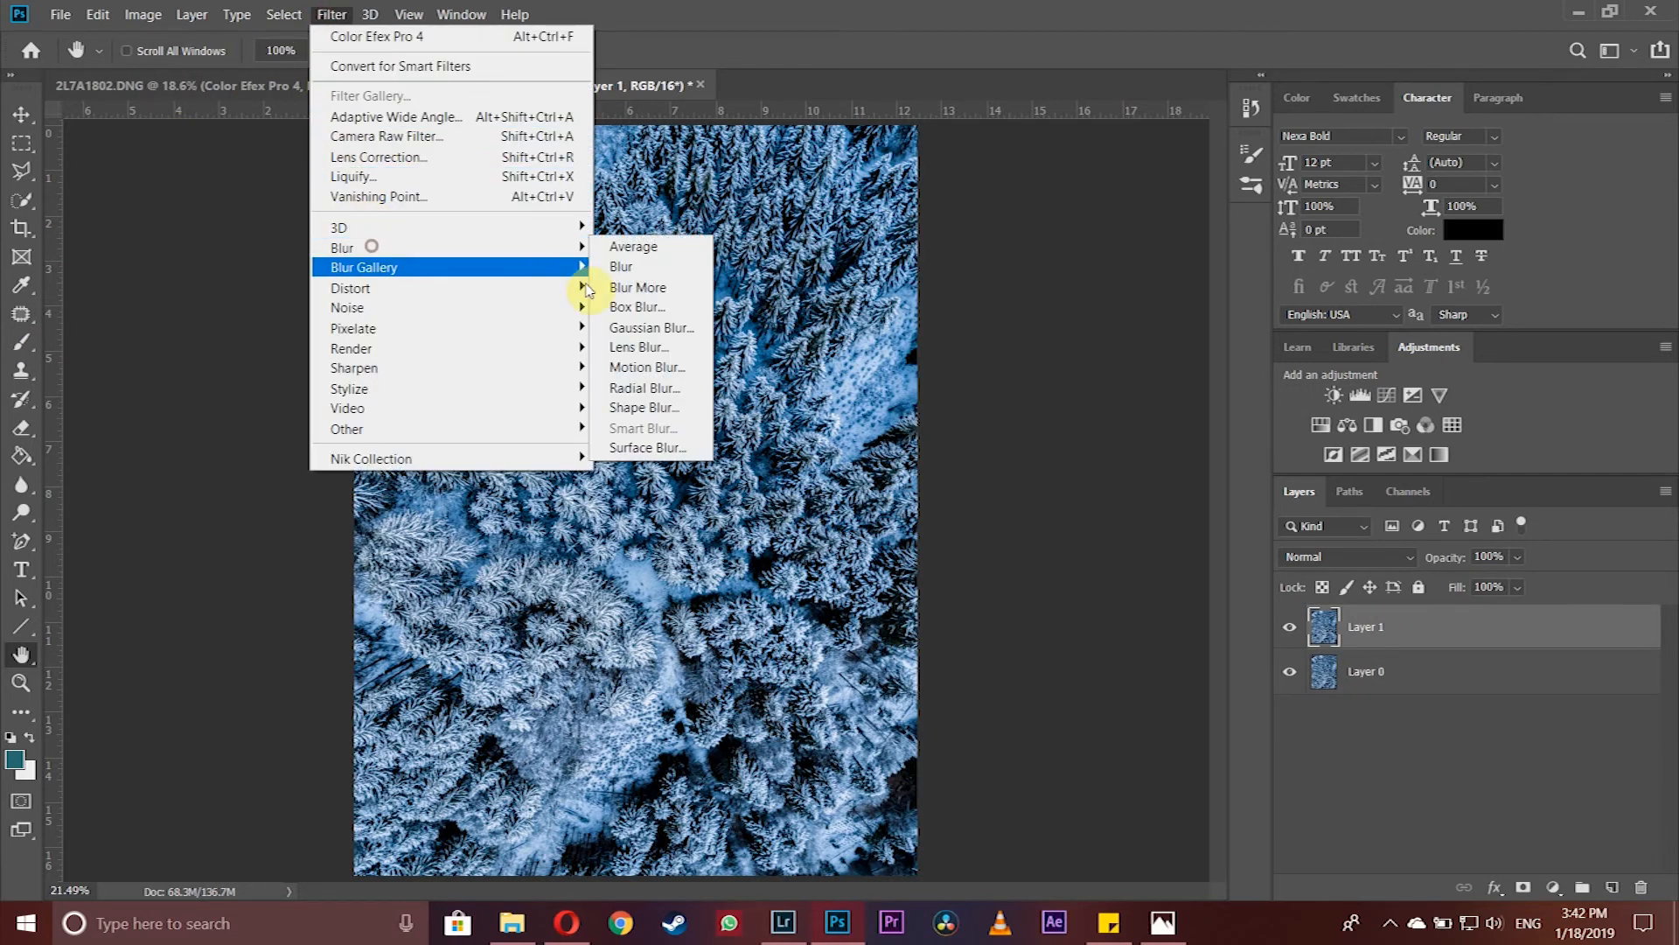
click(644, 329)
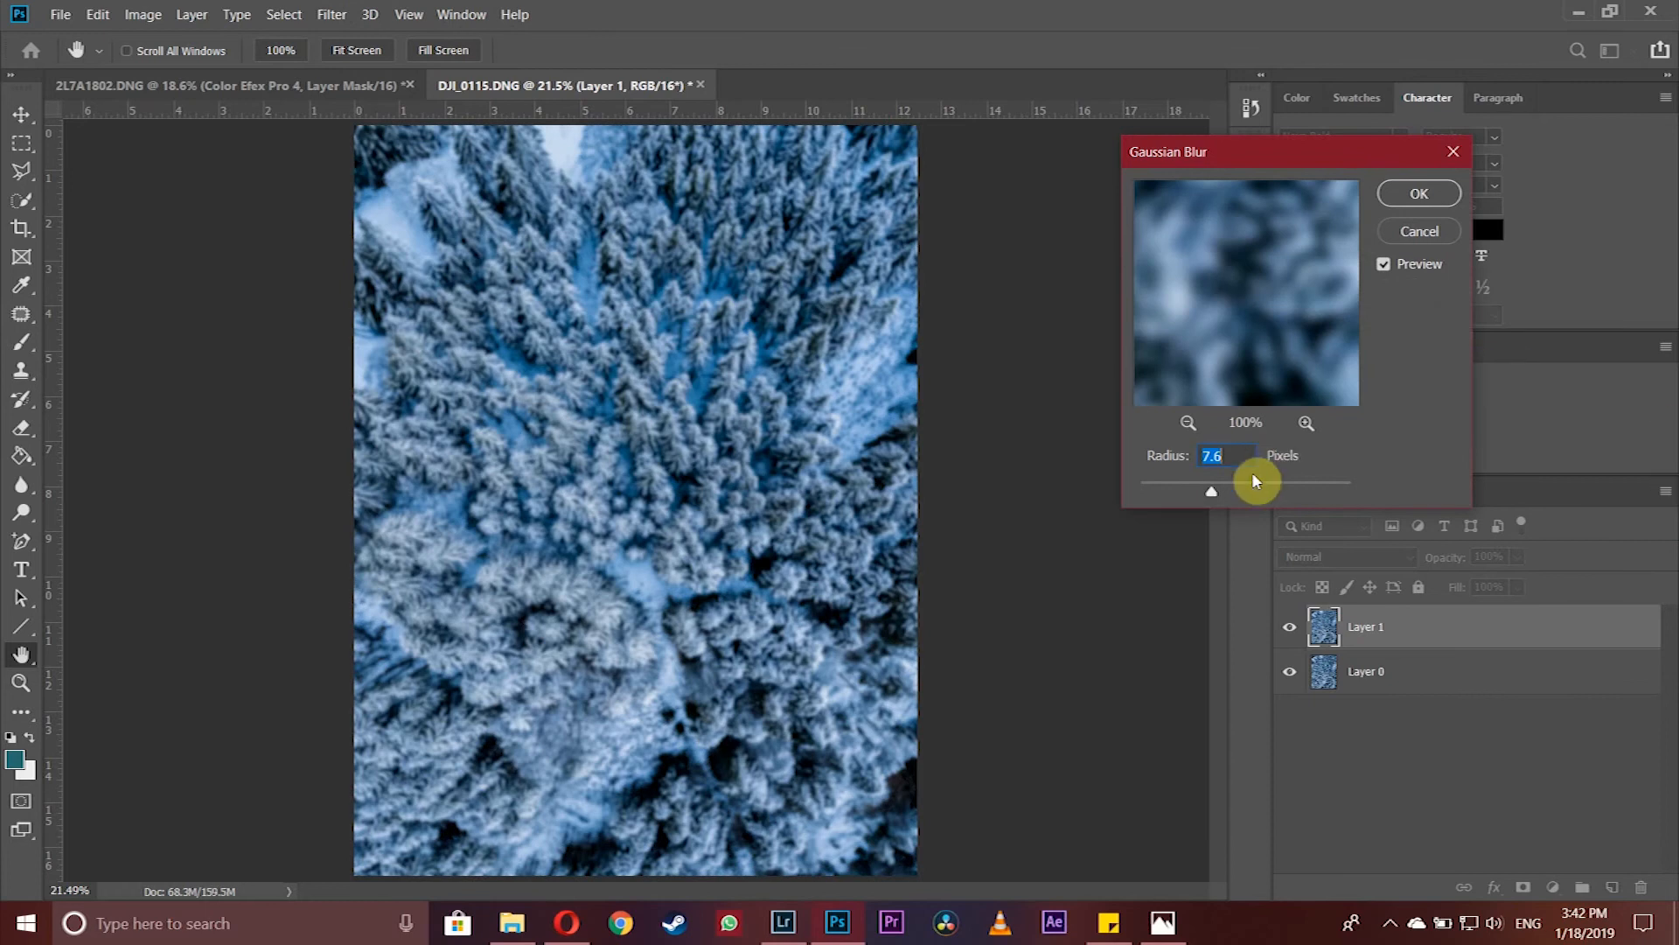
mouse_move(1212, 497)
mouse_down()
mouse_move(1192, 491)
mouse_move(1207, 493)
mouse_up()
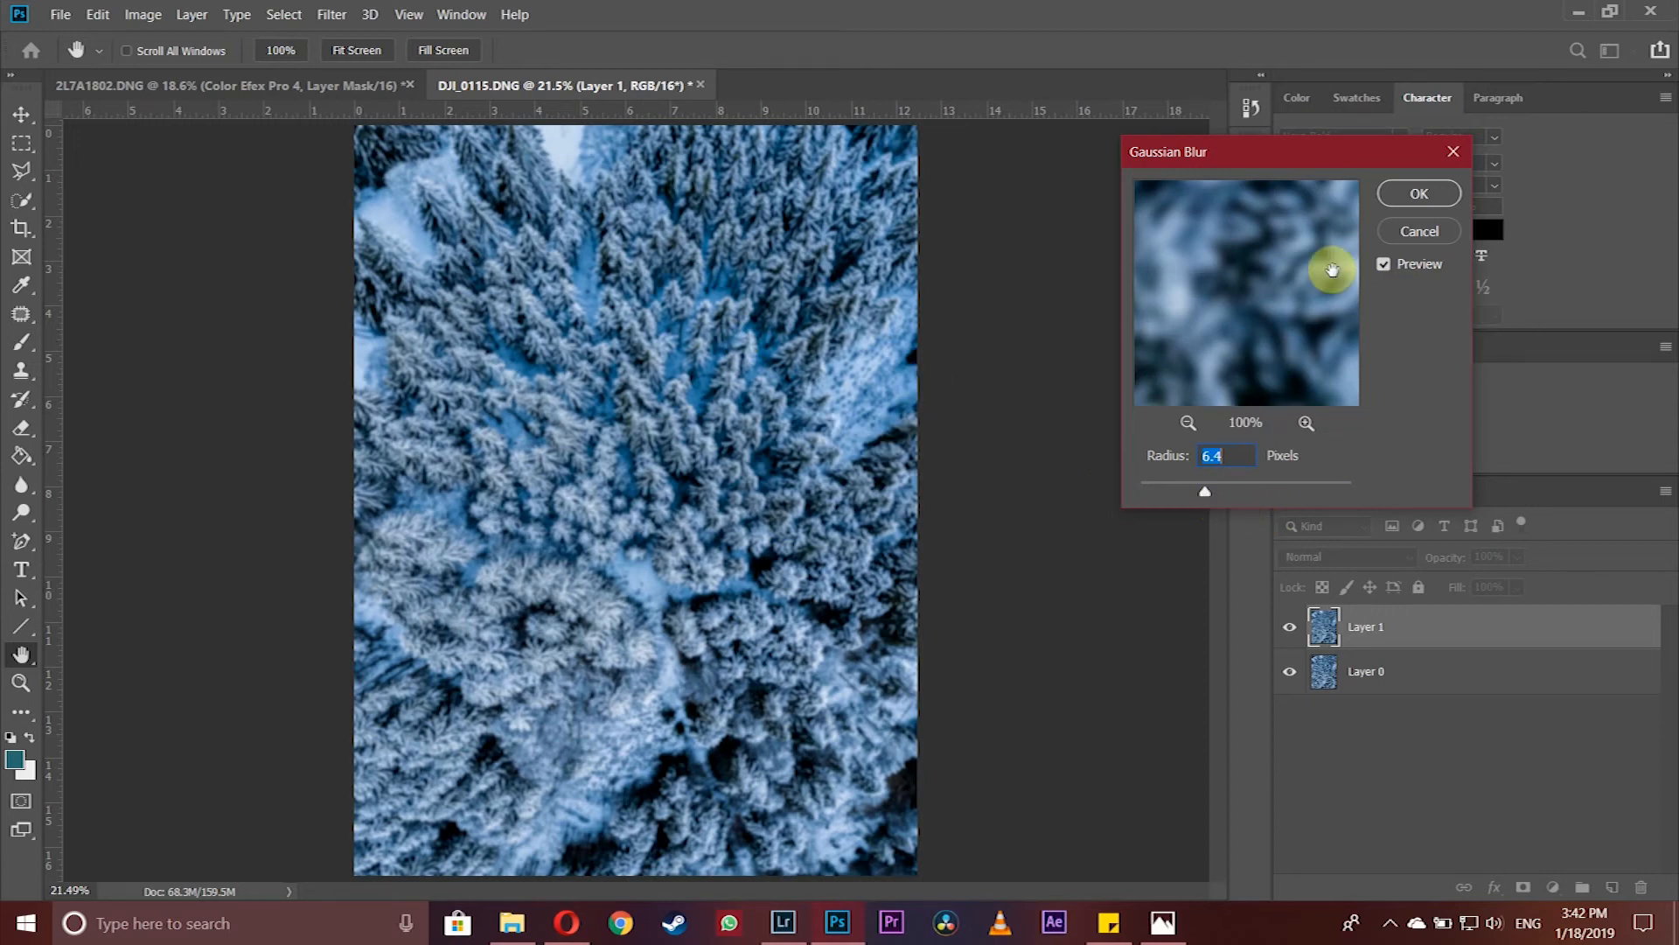
click(1420, 194)
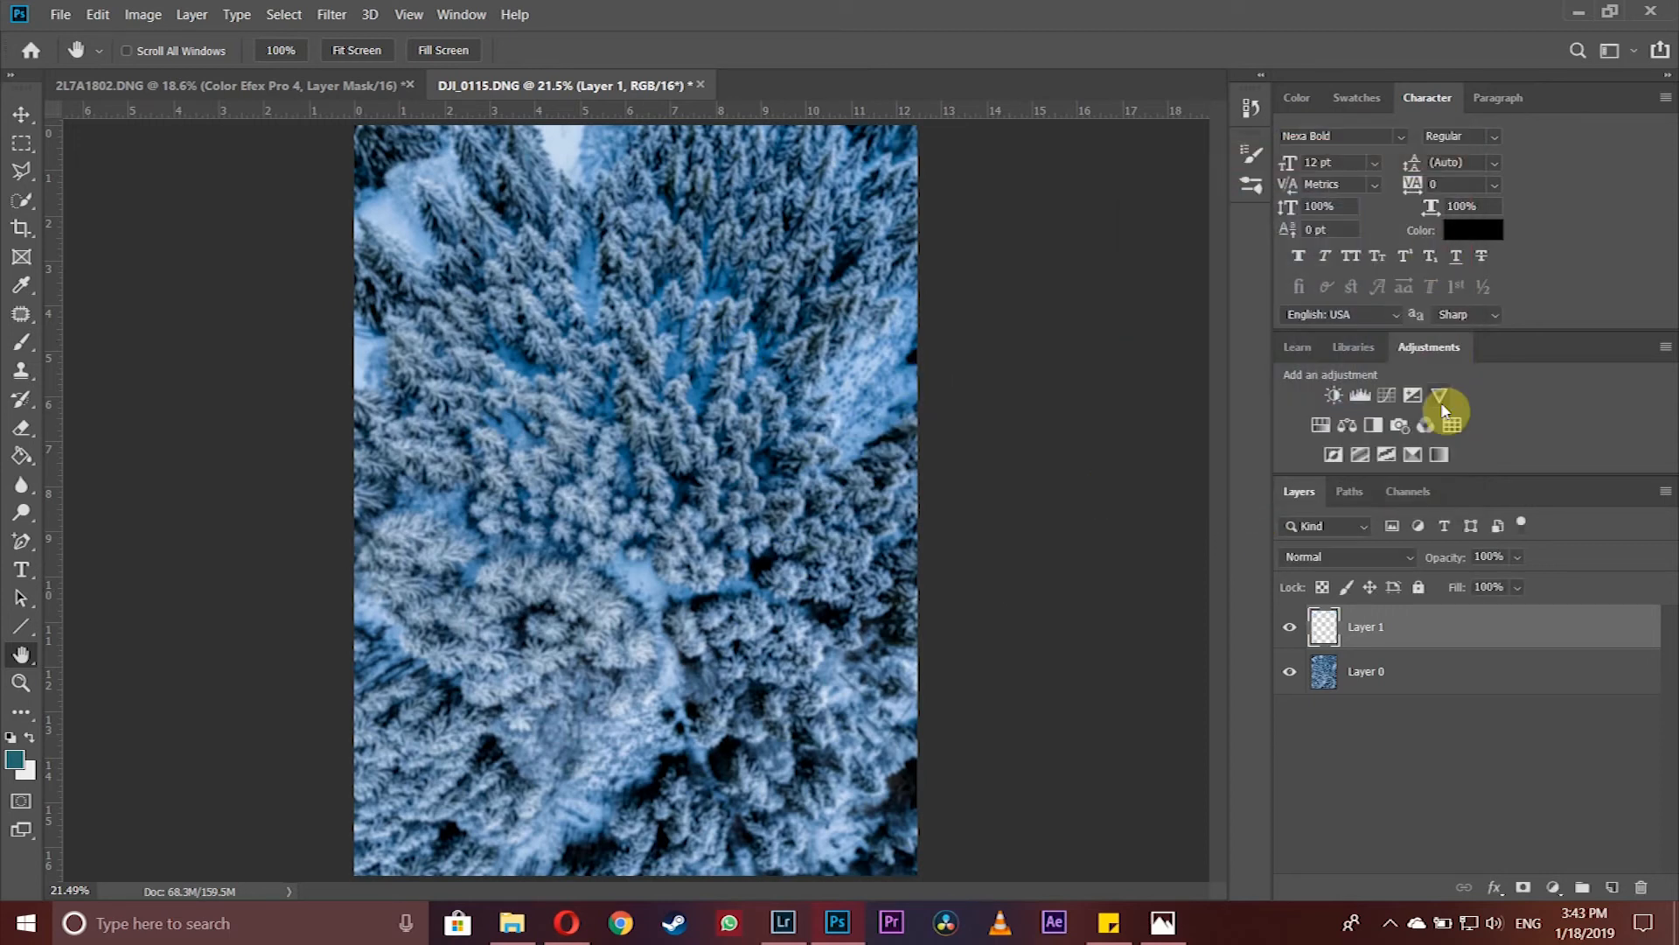
- Try blending the blurred Layer 1 in Soft Light mode at 27% opacity
click(1356, 561)
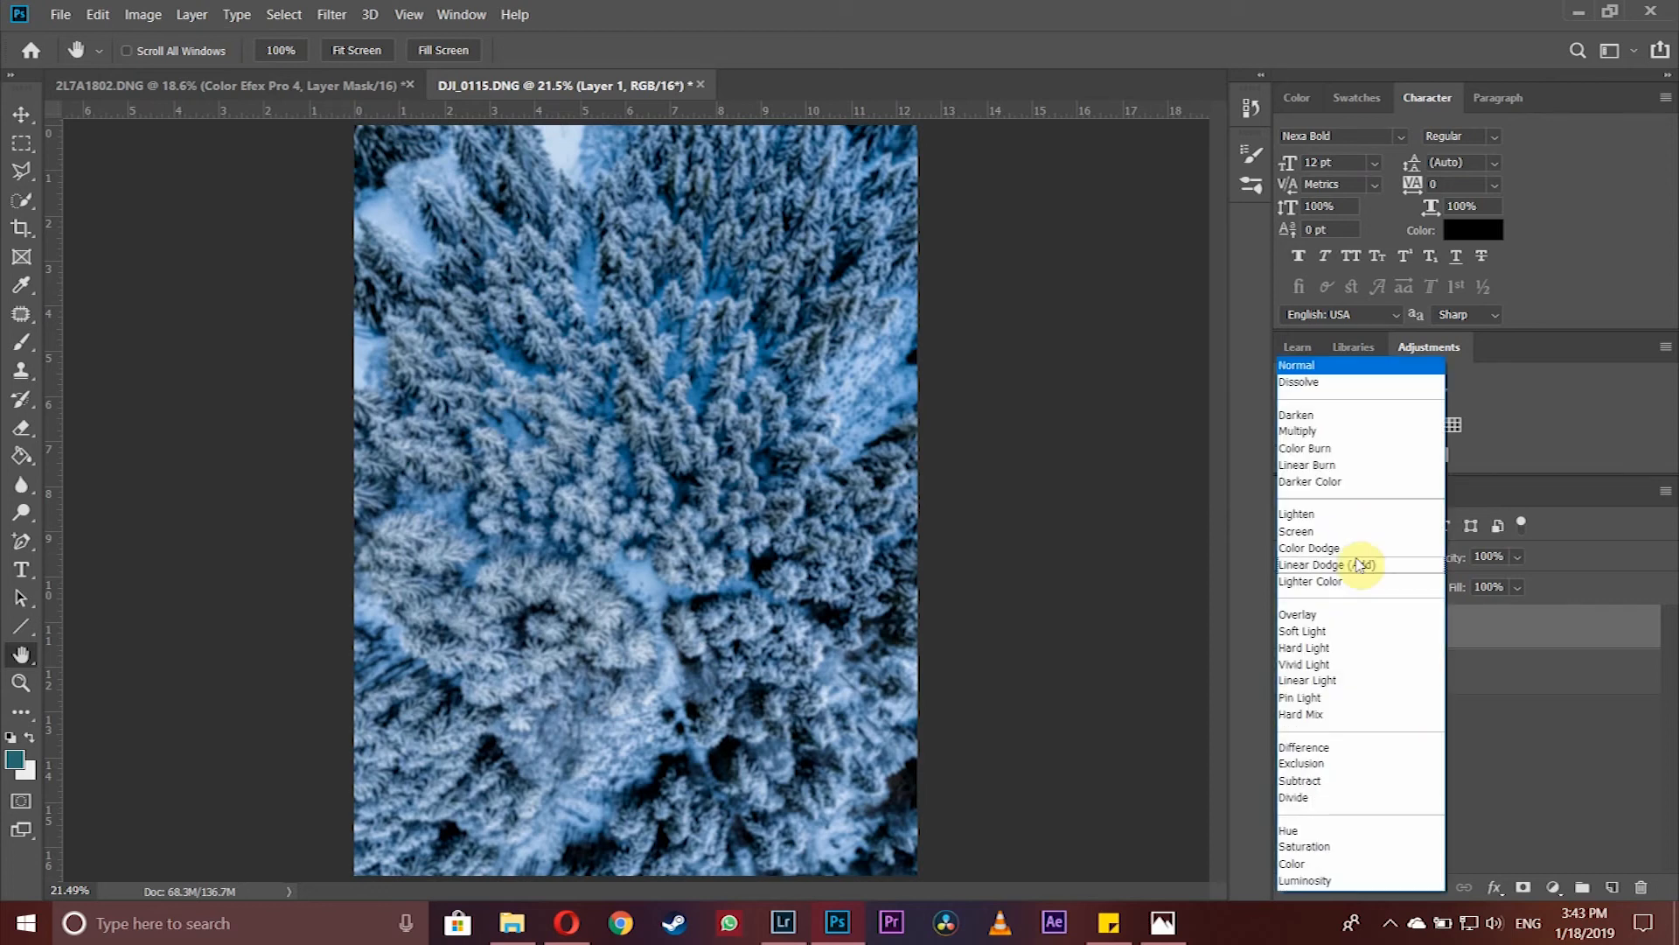
click(1350, 630)
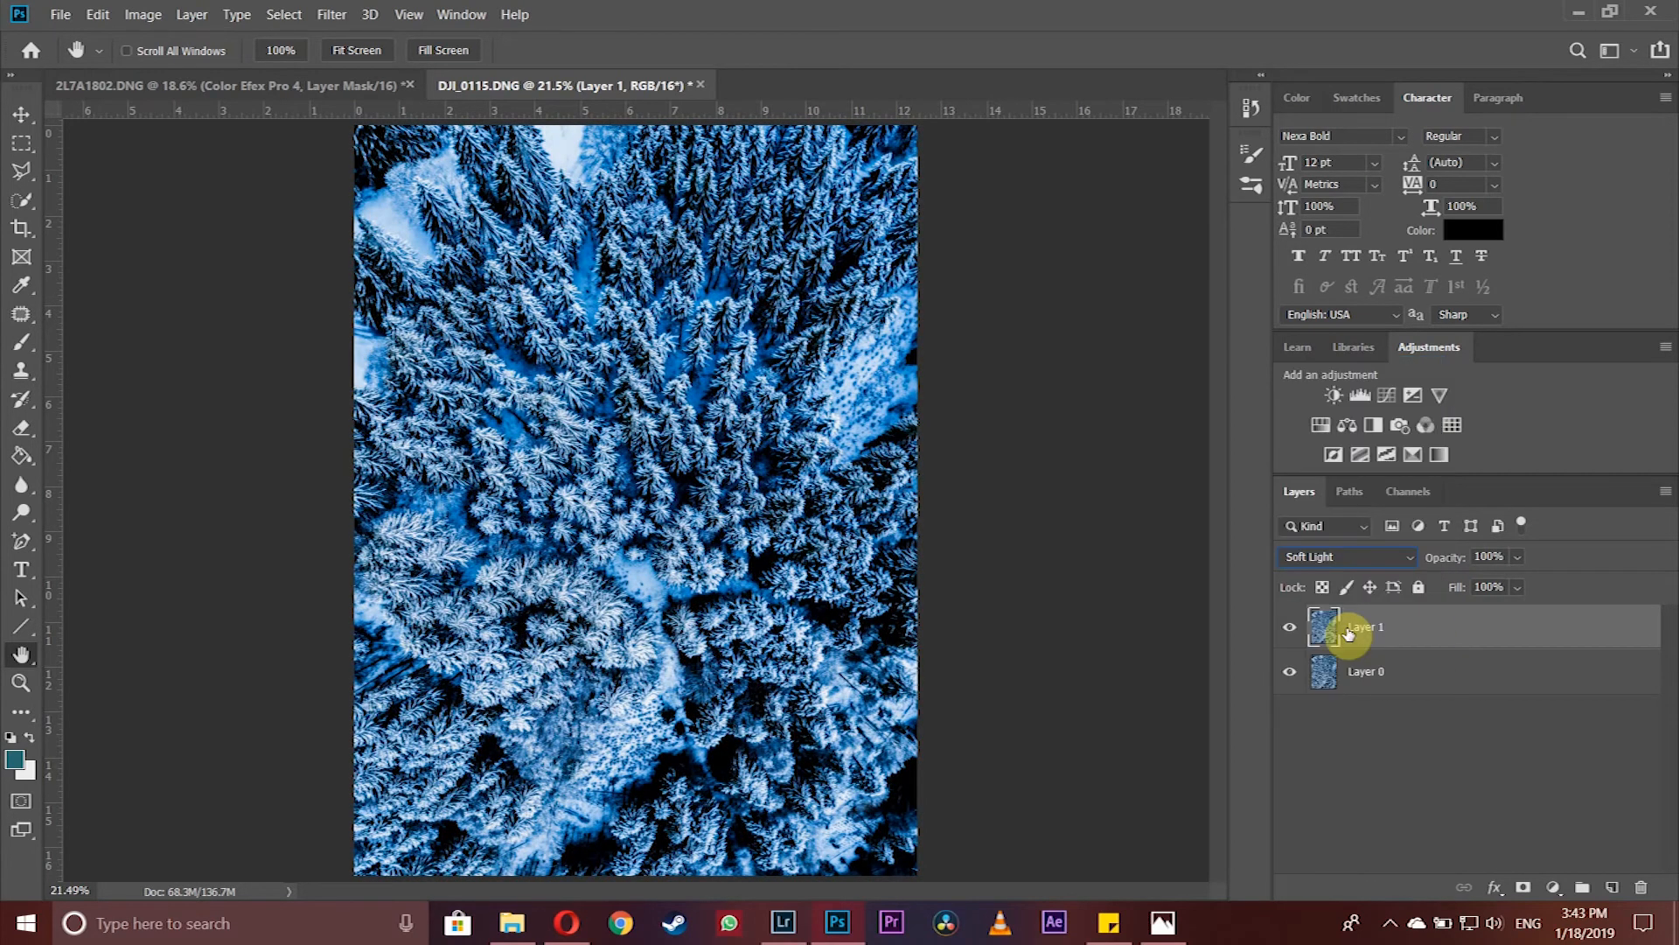
click(1341, 556)
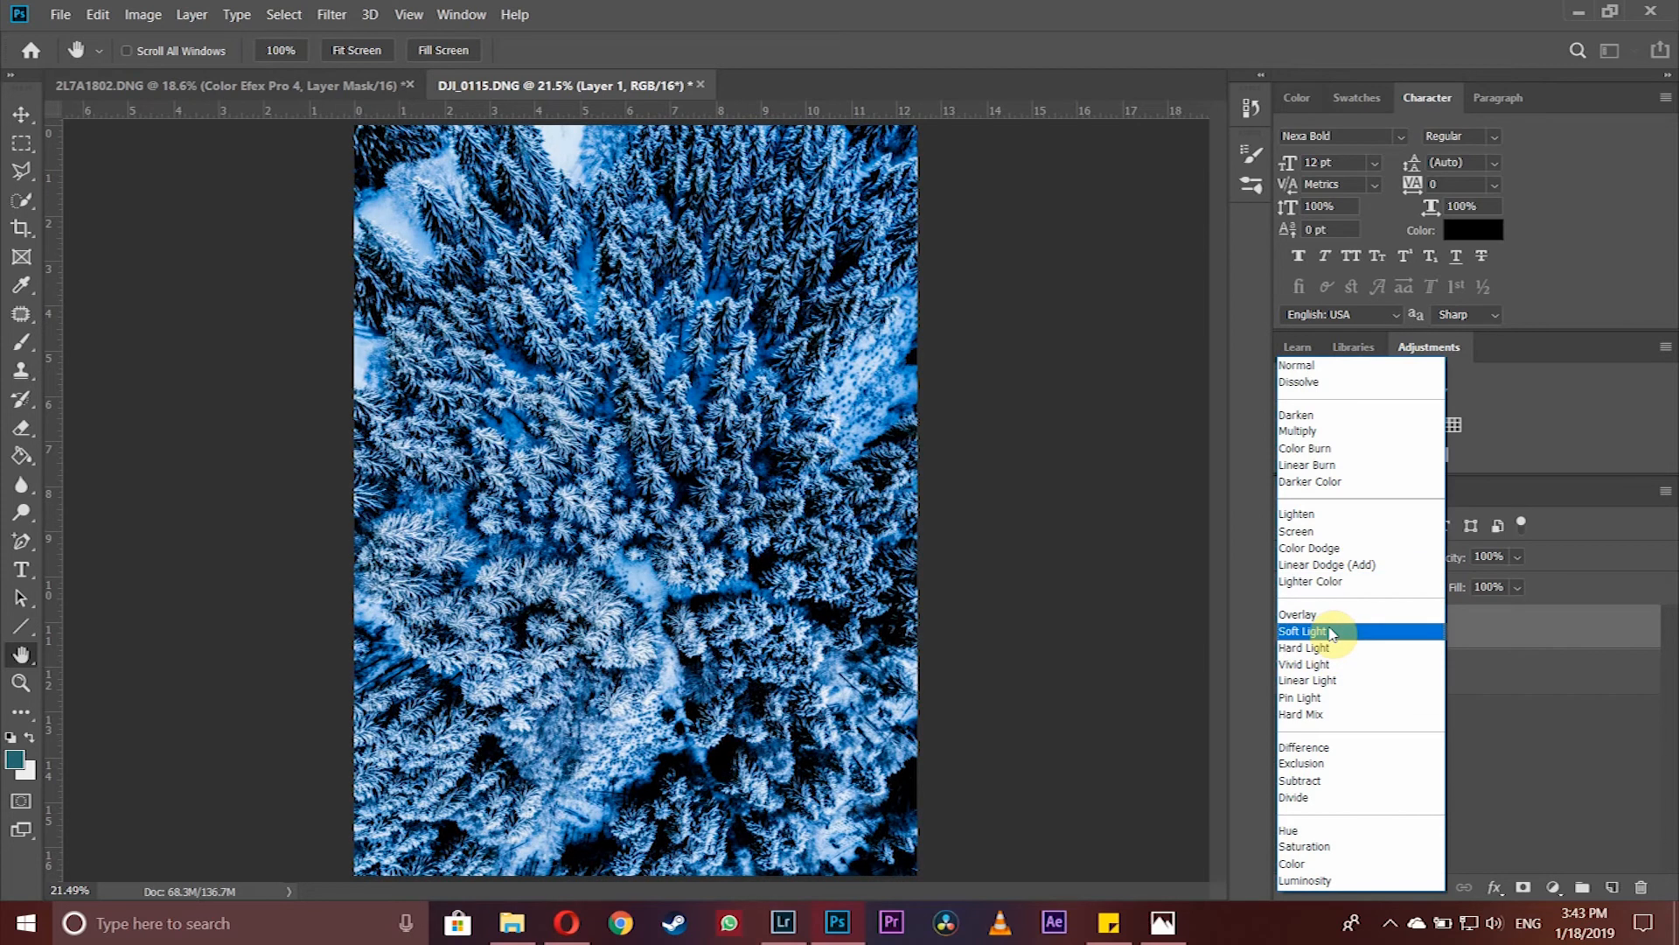
click(1325, 630)
drag(1443, 562, 1361, 543)
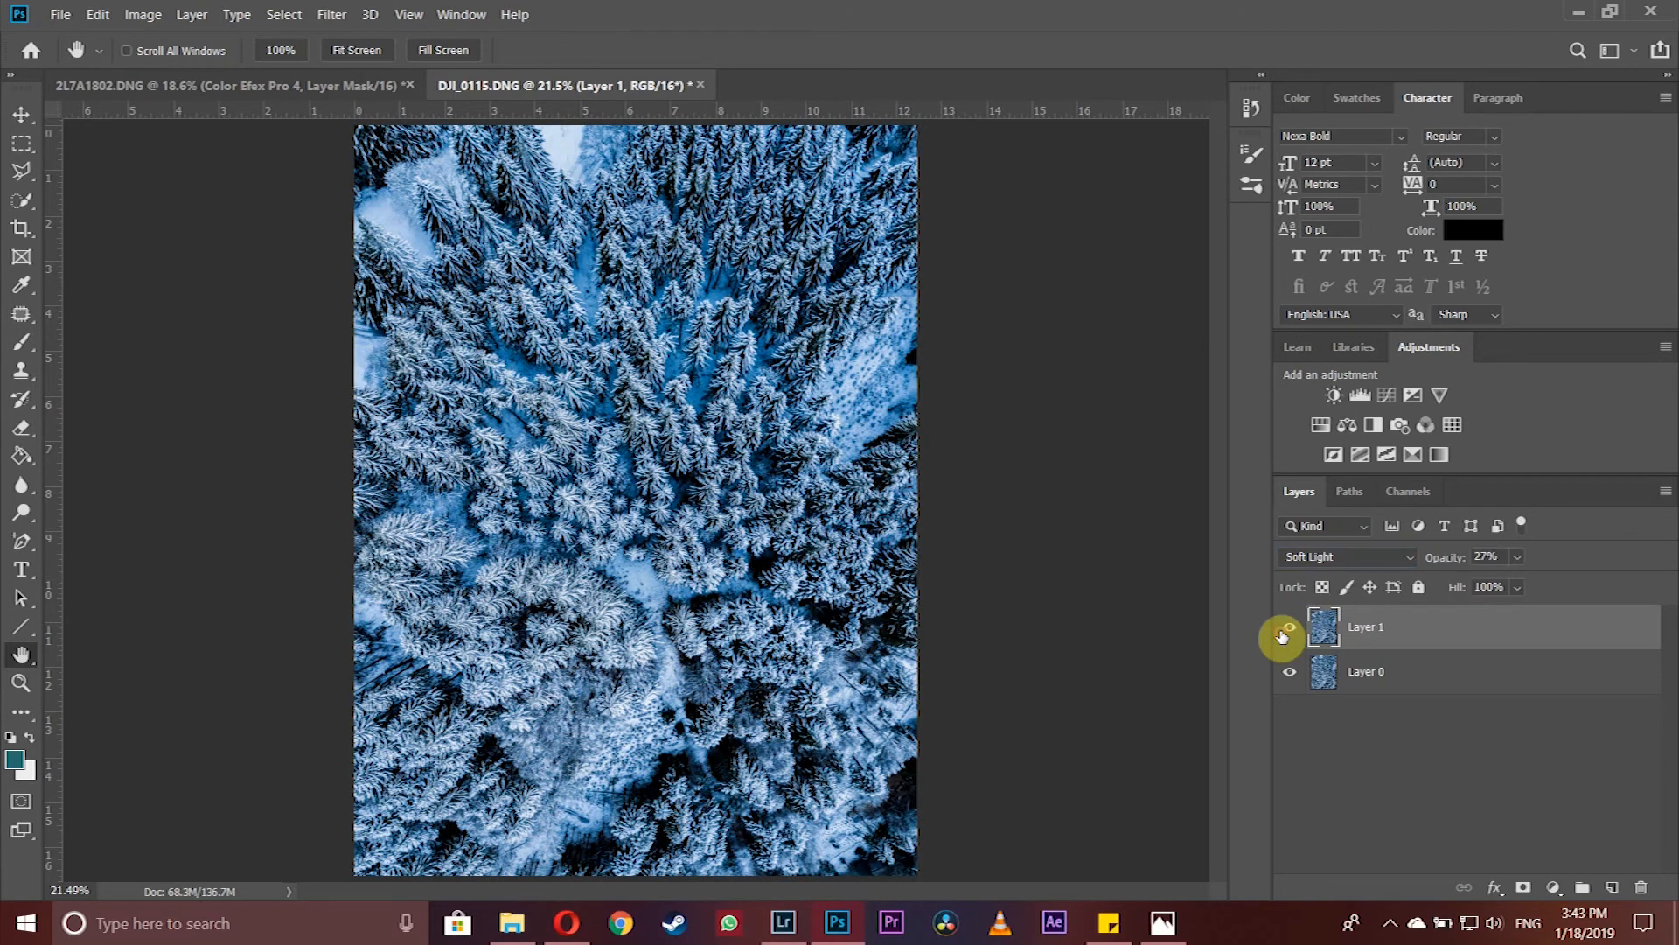
- Set the blurred Layer 1 to Overlay blend mode at 30% opacity
drag(1438, 563, 1394, 578)
click(1373, 558)
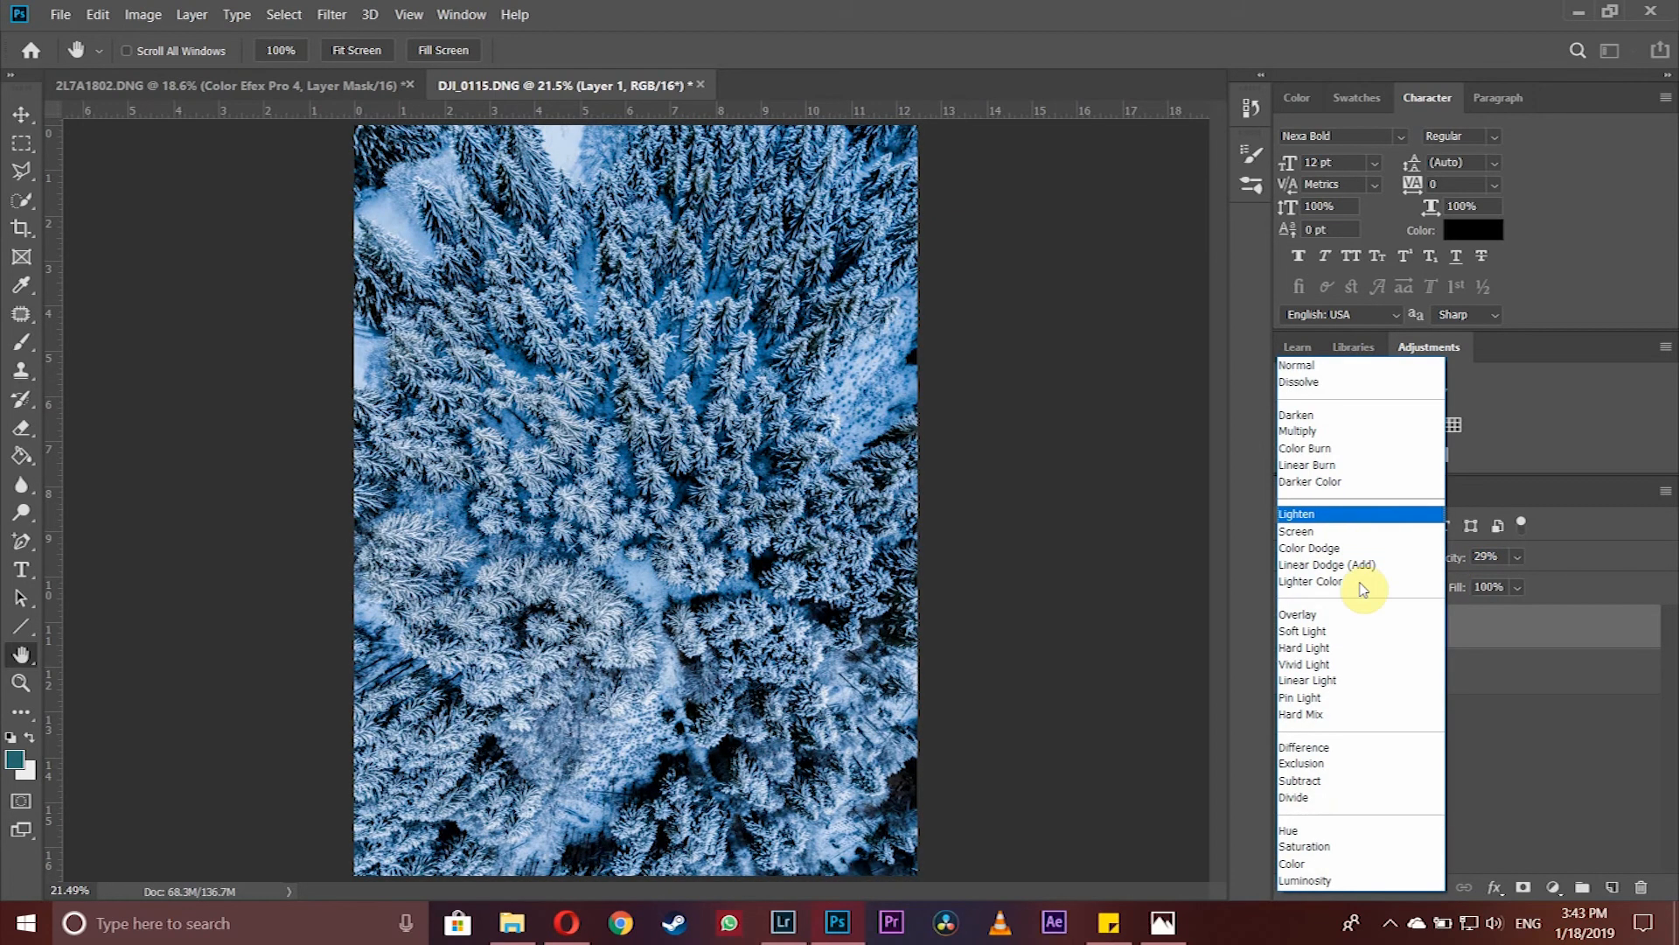
click(1360, 616)
mouse_move(1455, 569)
mouse_down()
mouse_move(1428, 562)
mouse_move(1455, 564)
mouse_up()
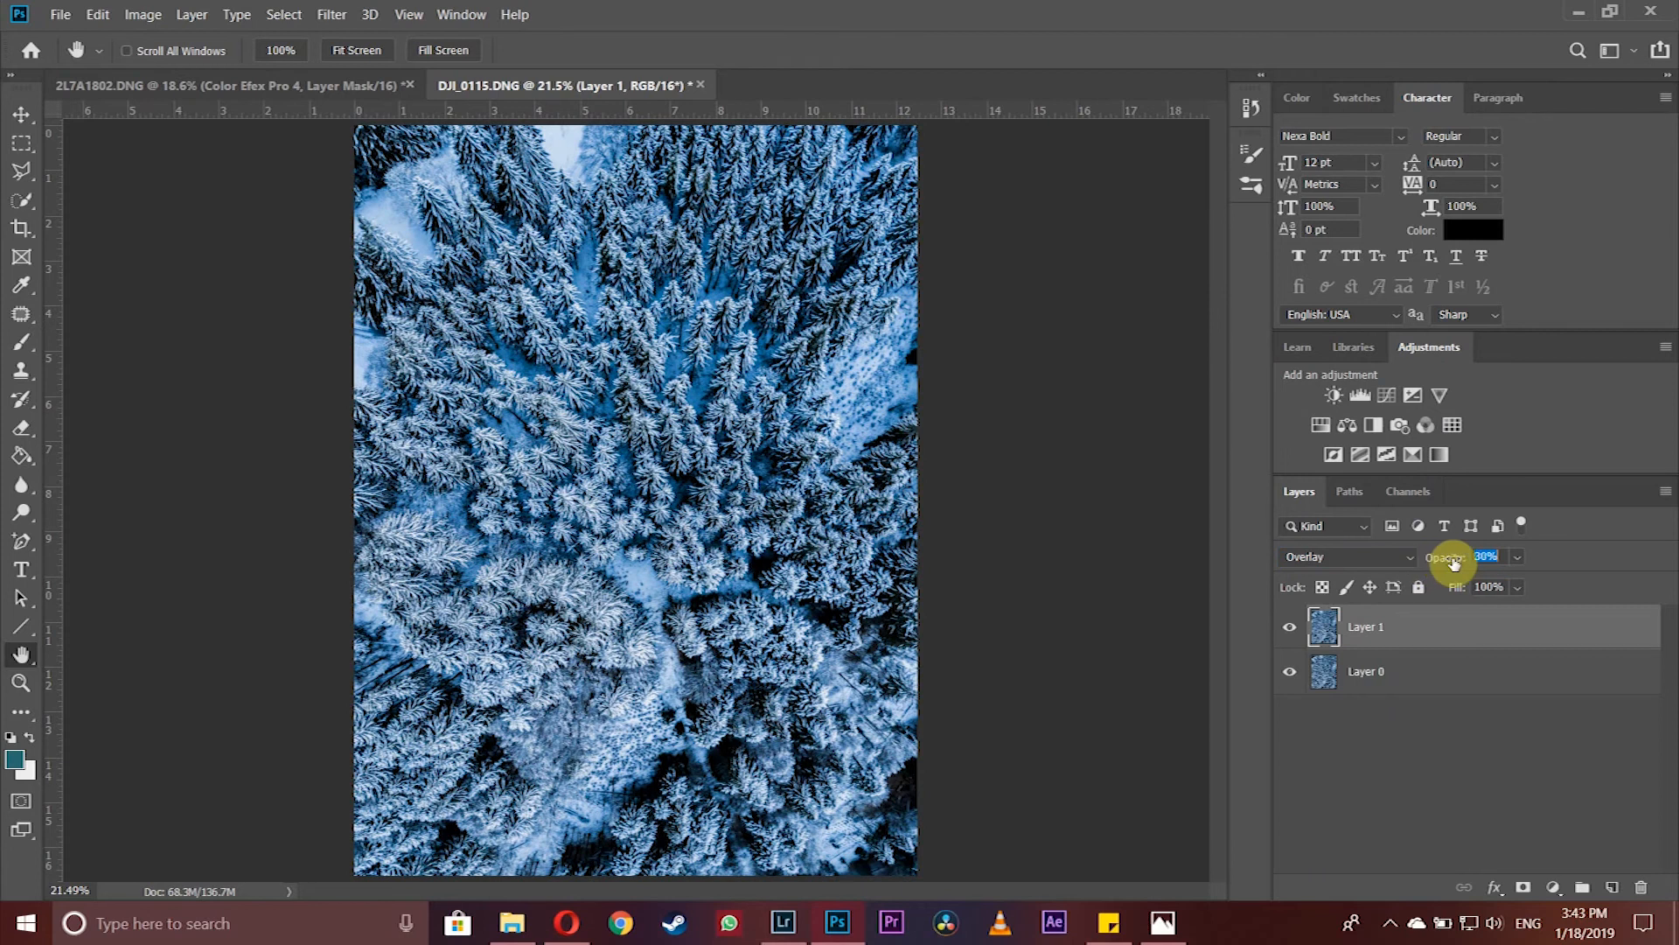
- Compare the snowy forest photo with and without the blurred Overlay layer, Layer 1
click(1286, 631)
click(1286, 630)
click(1285, 631)
click(1286, 630)
click(1286, 629)
click(1285, 630)
click(1286, 629)
click(1286, 630)
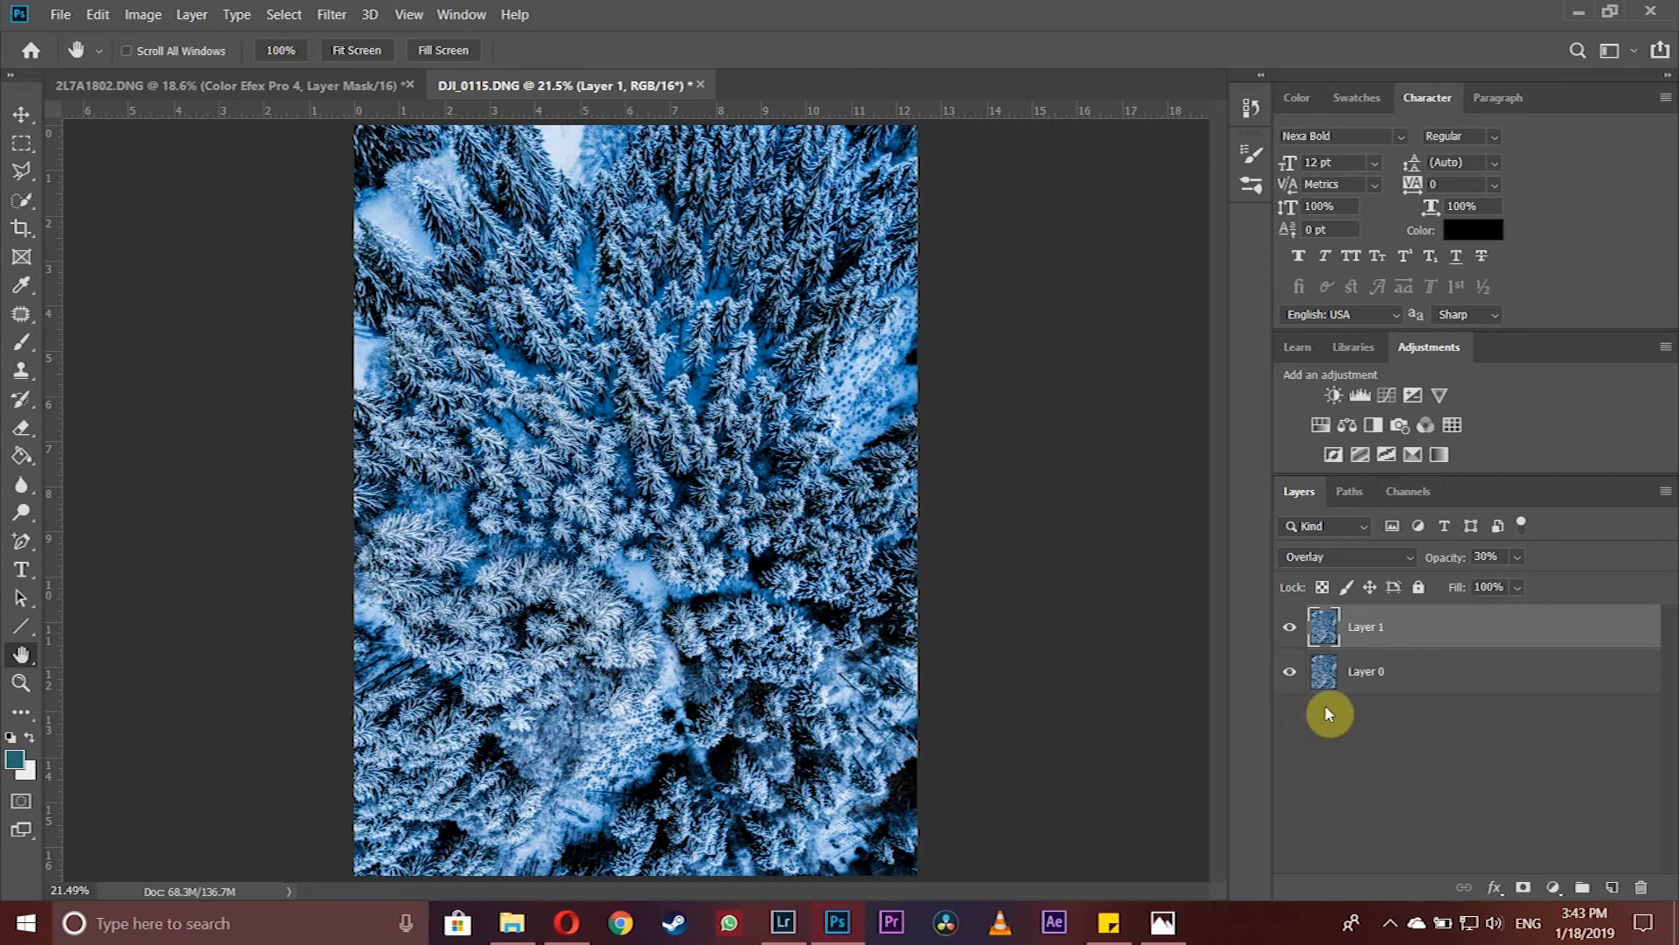
- Add a Curves adjustment above Layer 1 that slightly lifts the black point and lowers the white point, and compare its effect
click(1386, 395)
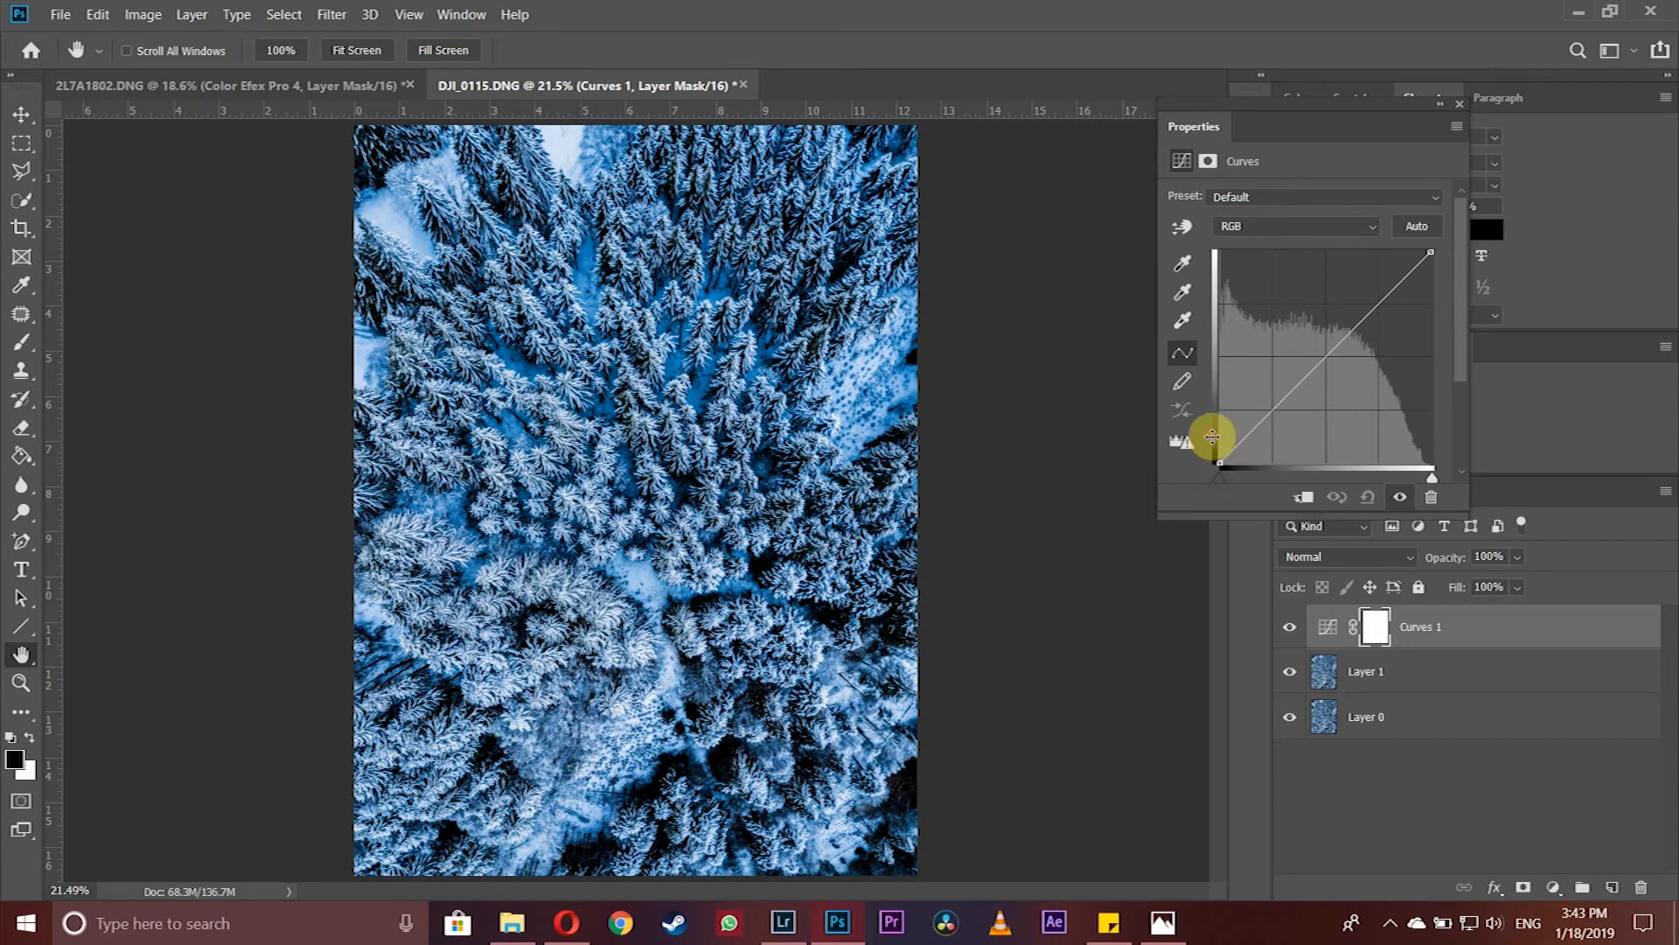
drag(1220, 459, 1221, 454)
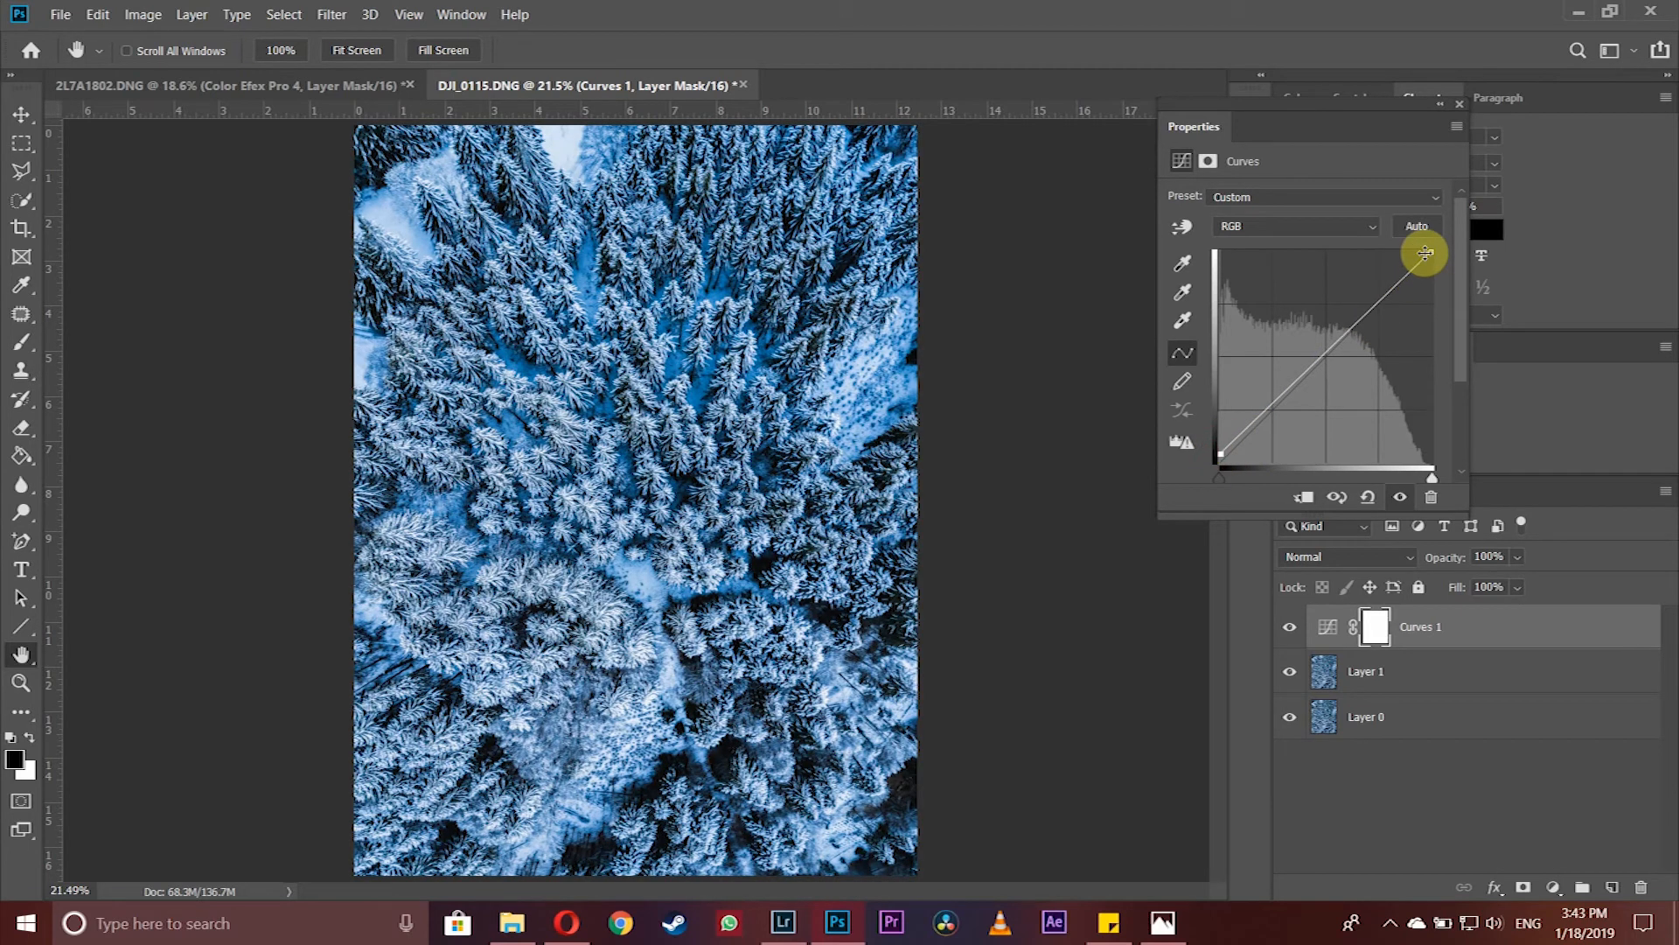
drag(1435, 251, 1437, 256)
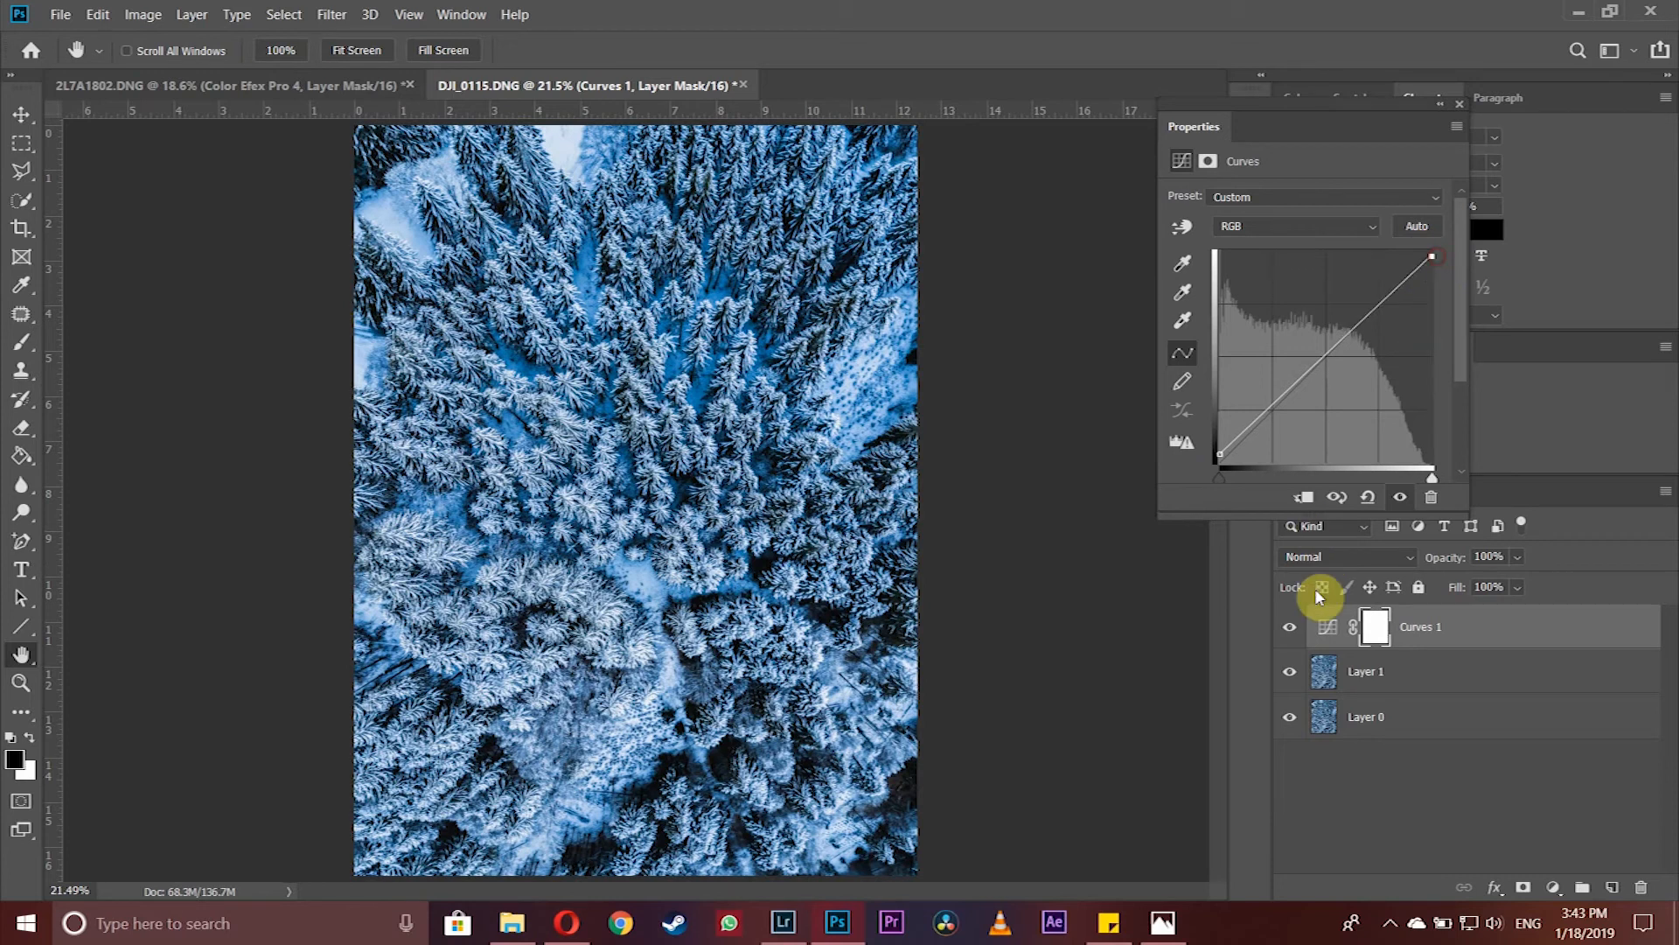
click(1291, 624)
click(1290, 625)
click(1290, 624)
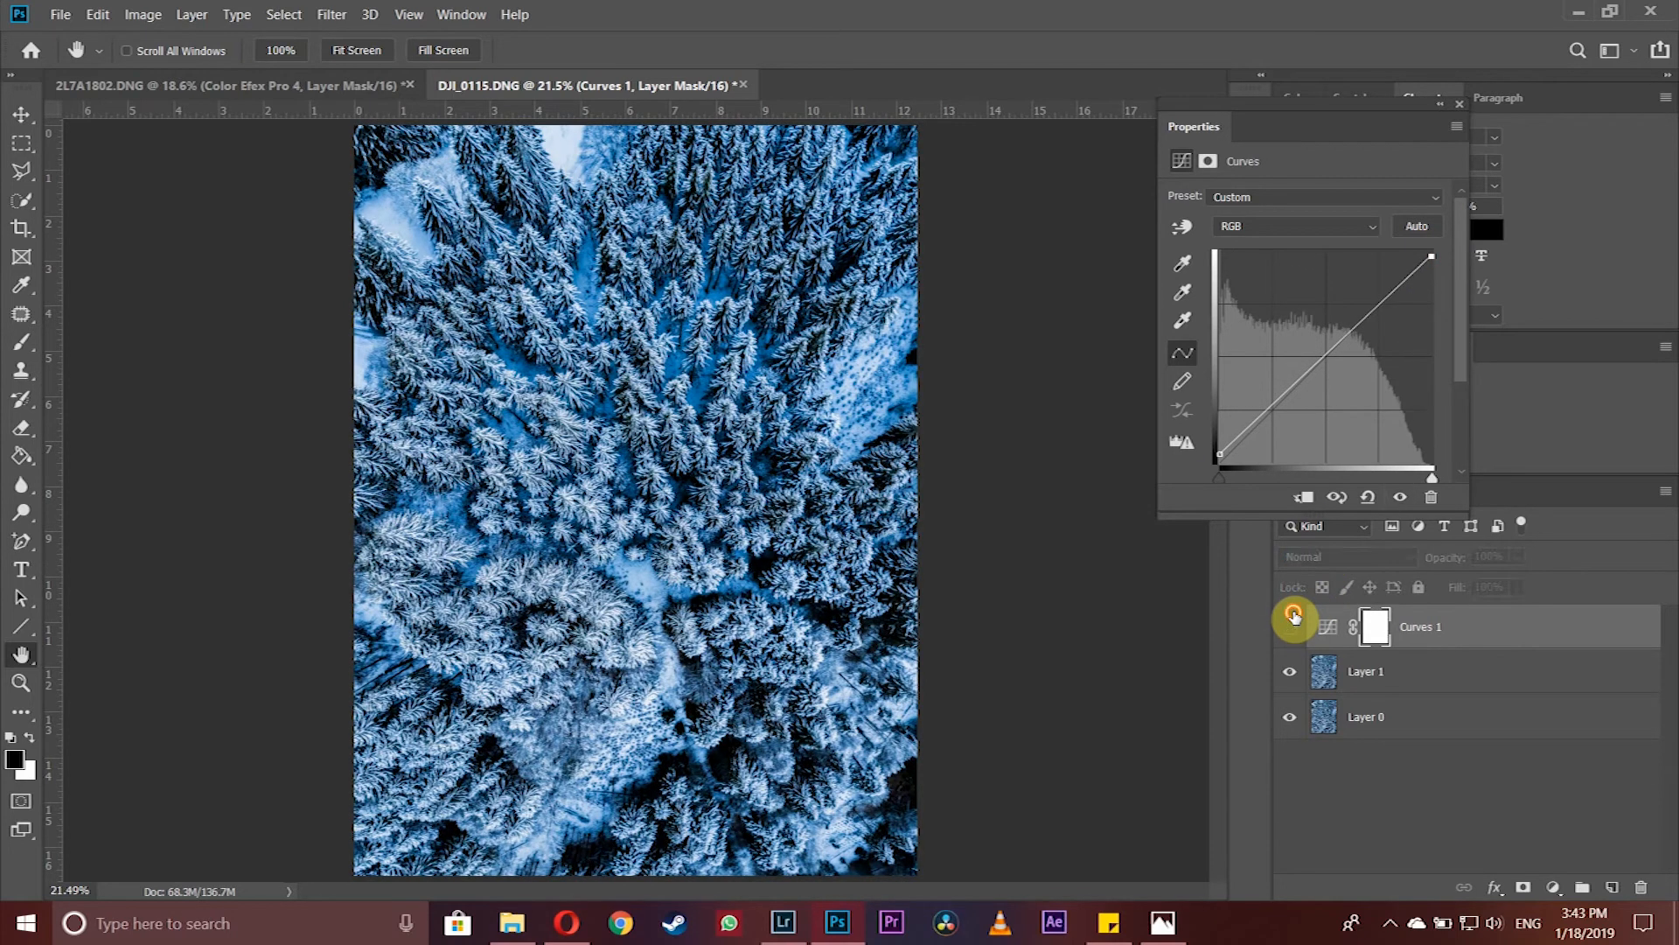
click(1290, 625)
- In the fireworks photo 2L7A1802.DNG, hide the Color Efex Pro 4 layer and duplicate Layer 0
click(179, 86)
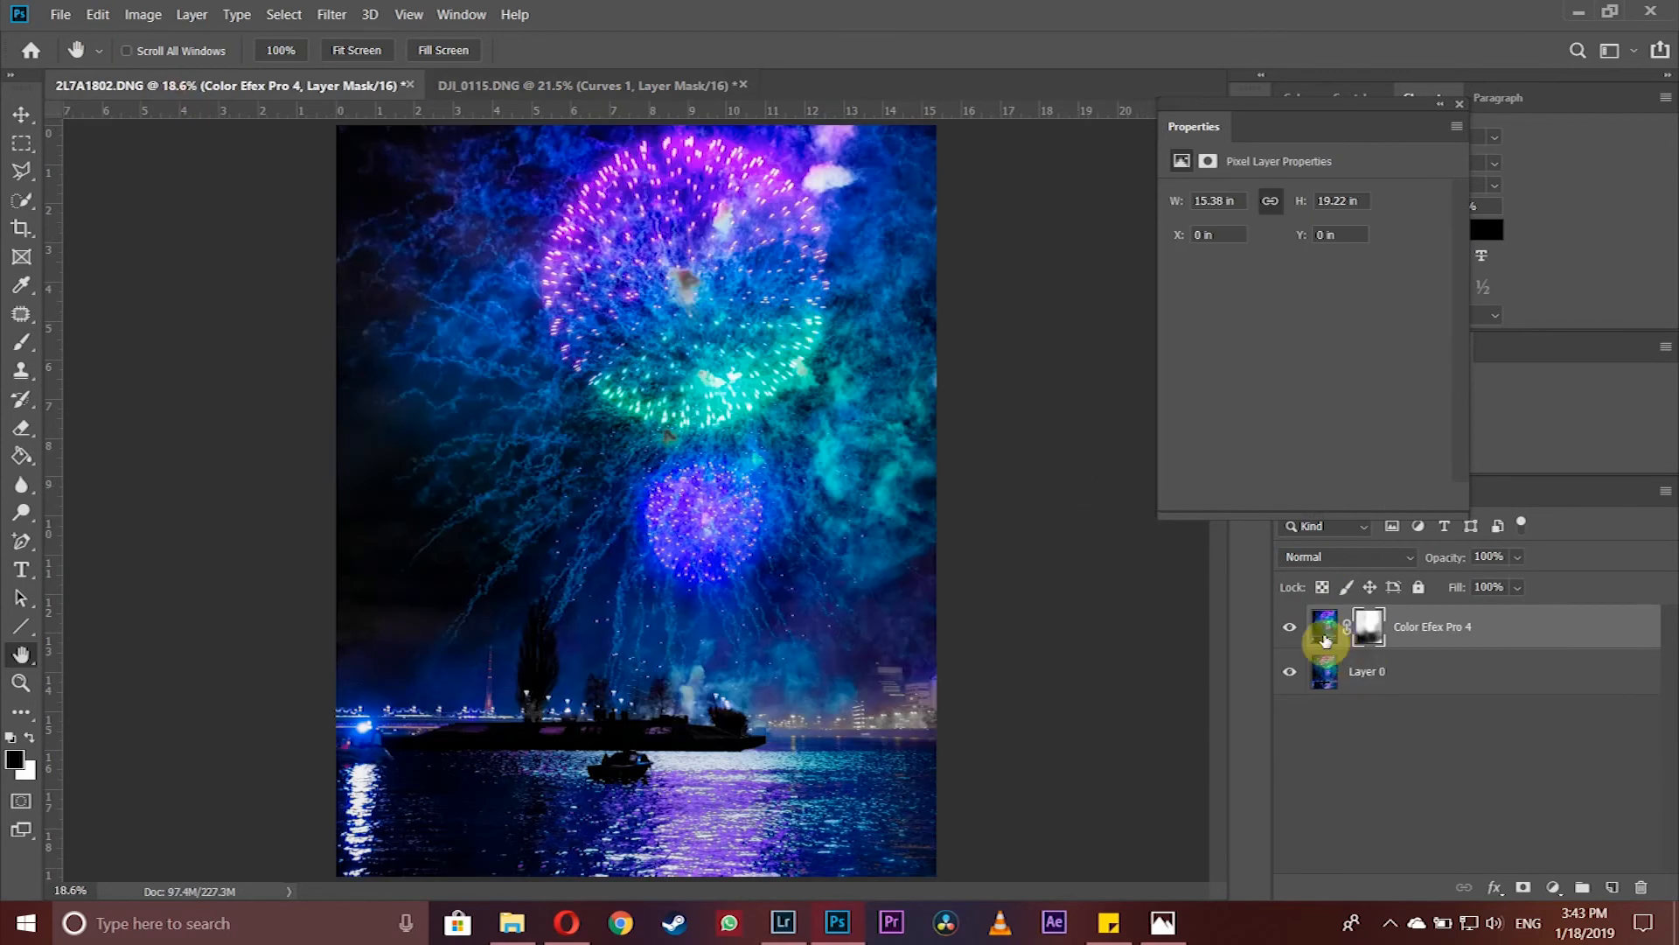
click(1293, 628)
click(1370, 667)
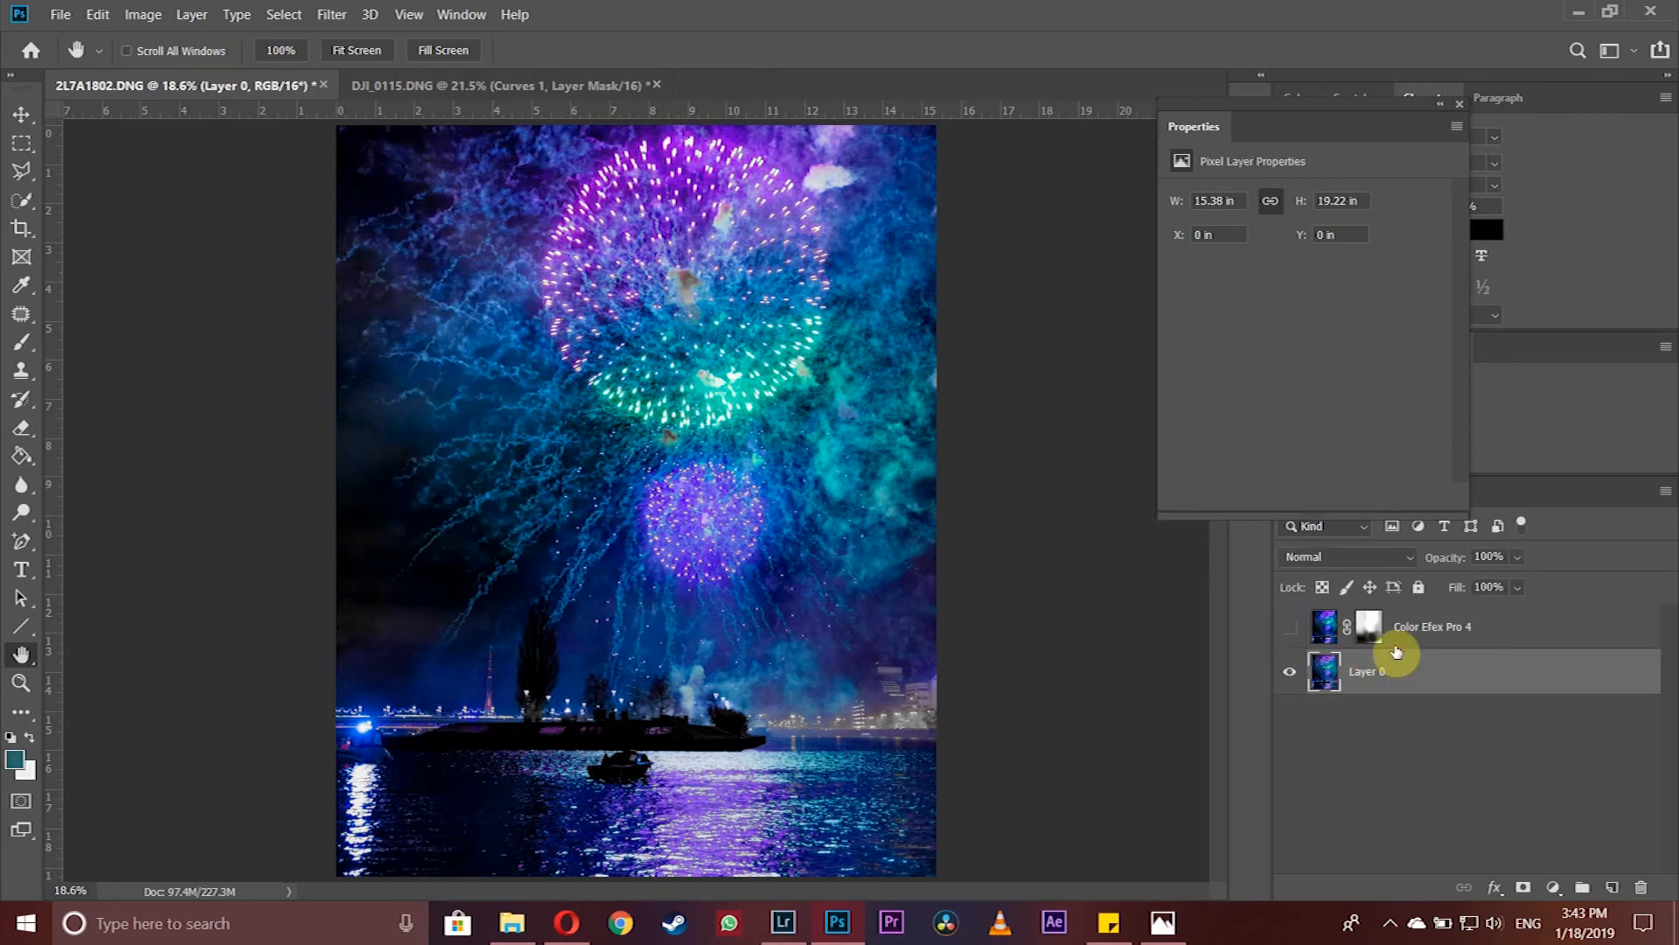
key(ctrl+j)
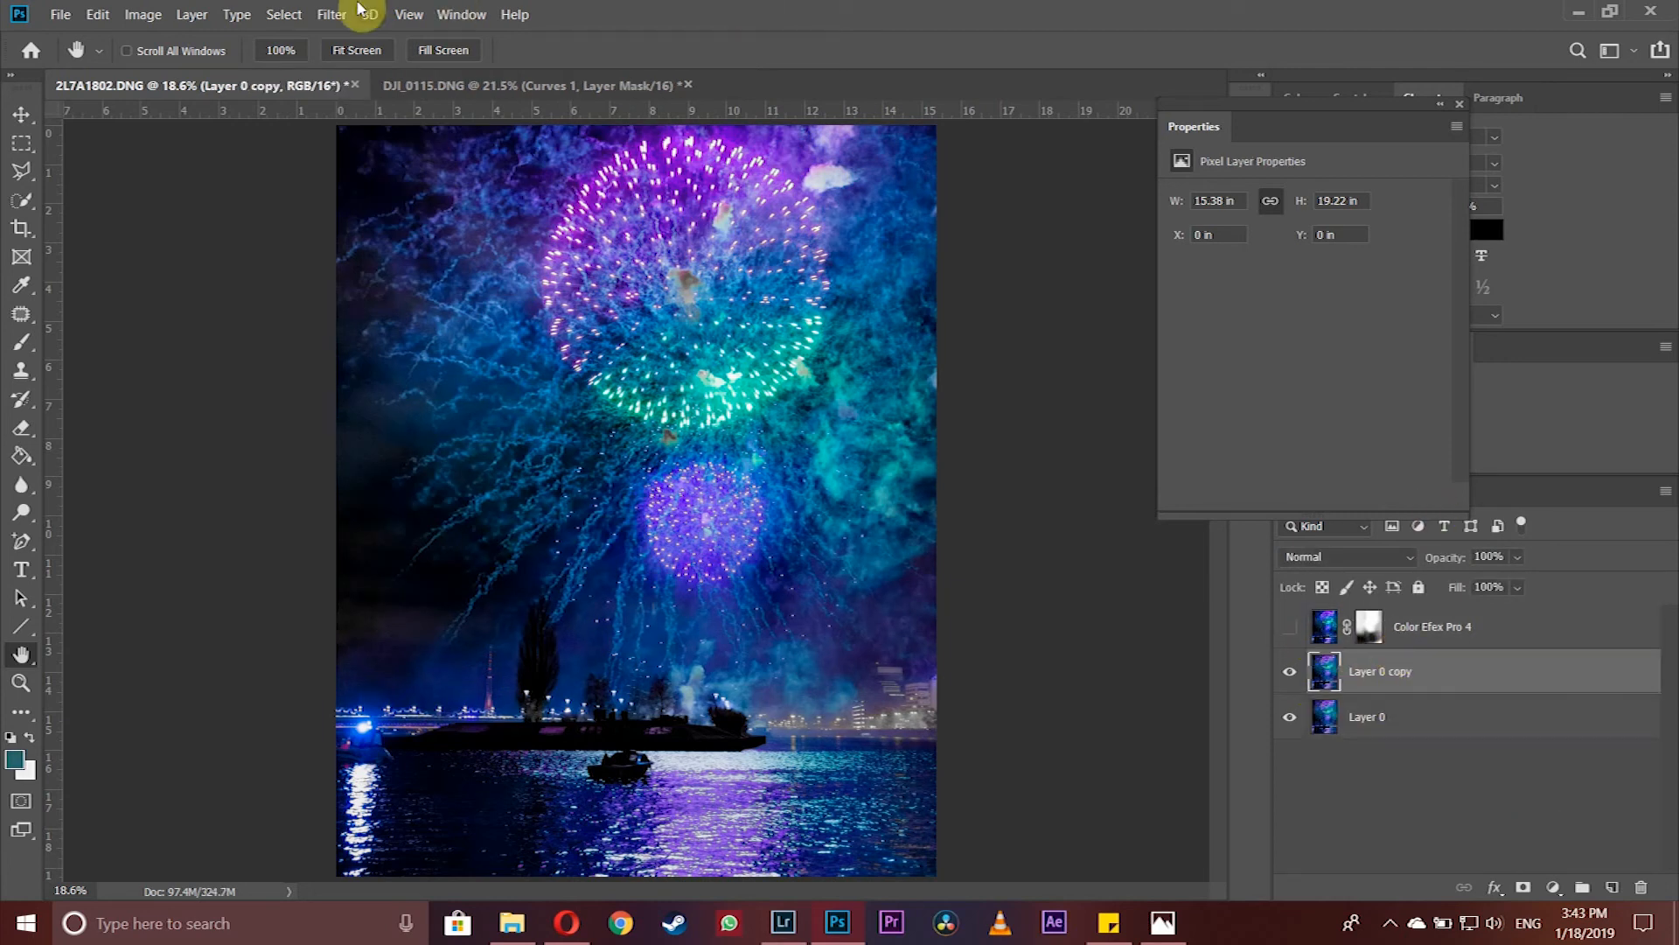
- Apply a Gaussian Blur with an 8.4 pixel radius to Layer 0 copy
click(332, 14)
mouse_move(439, 251)
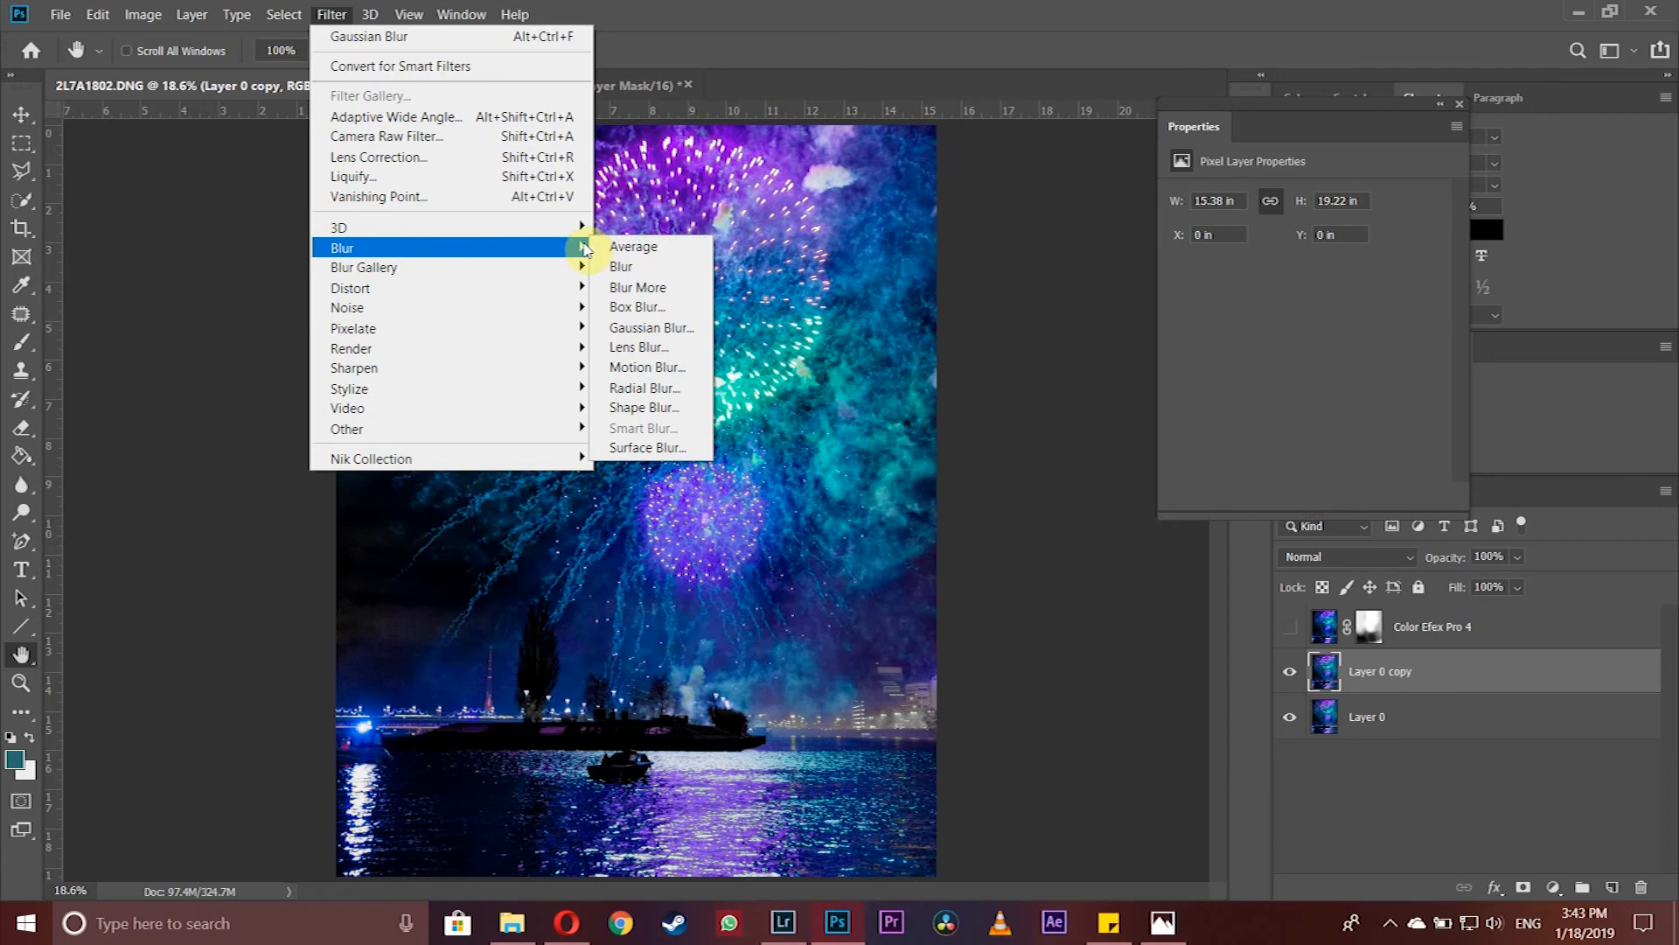
click(640, 326)
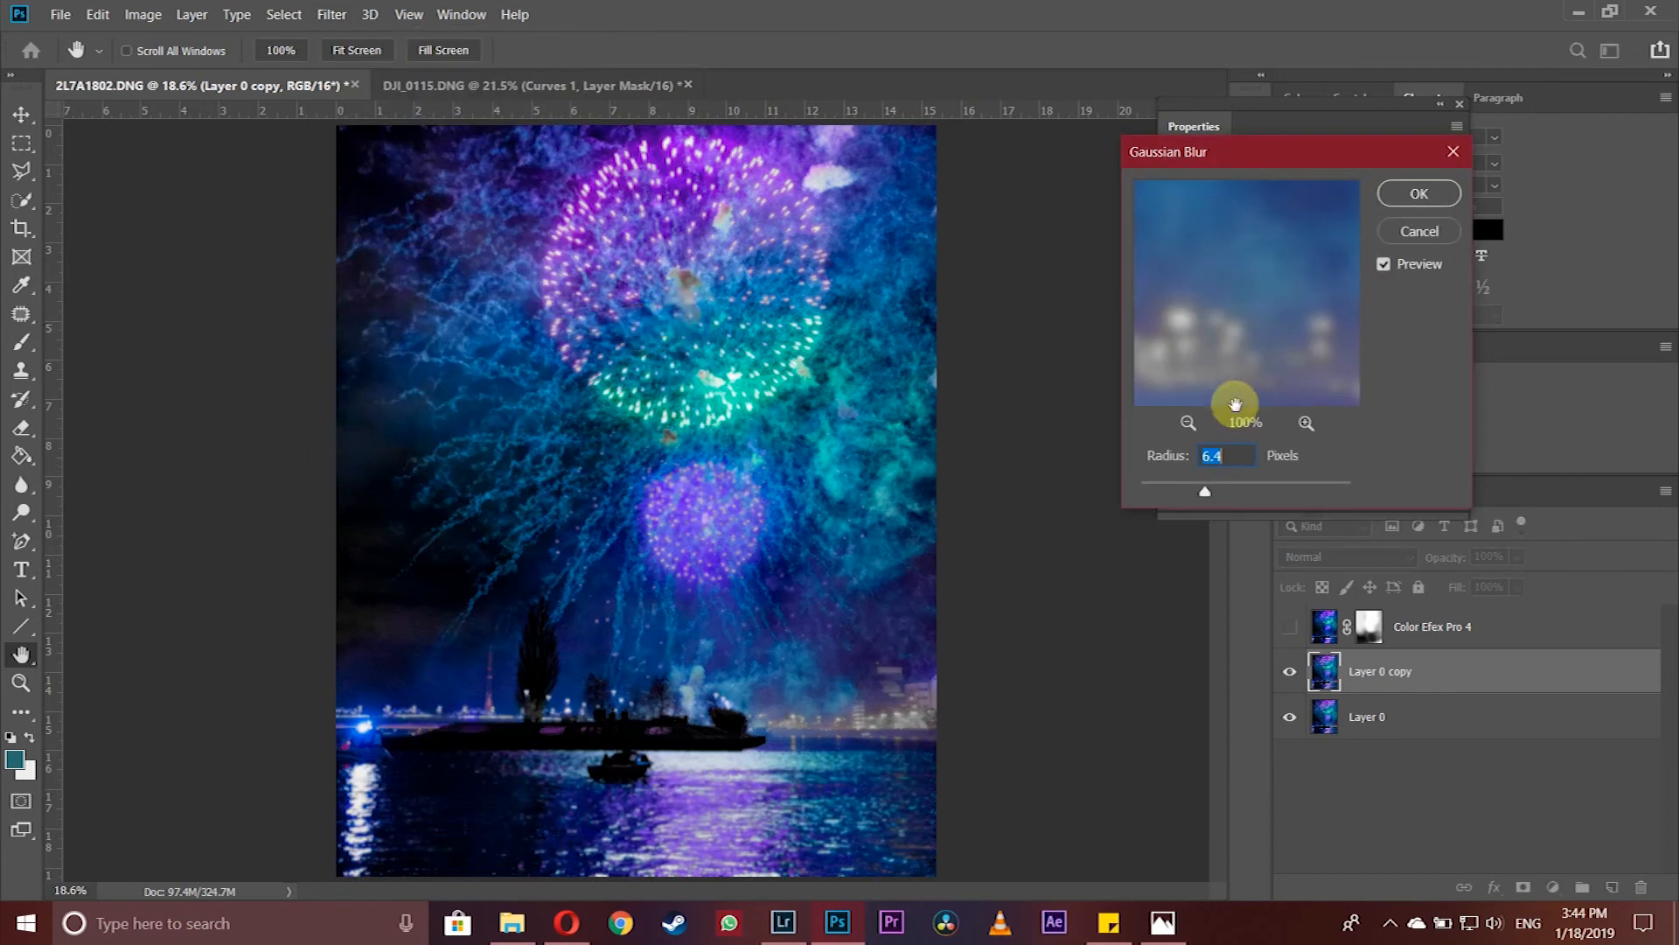
drag(1206, 491, 1218, 497)
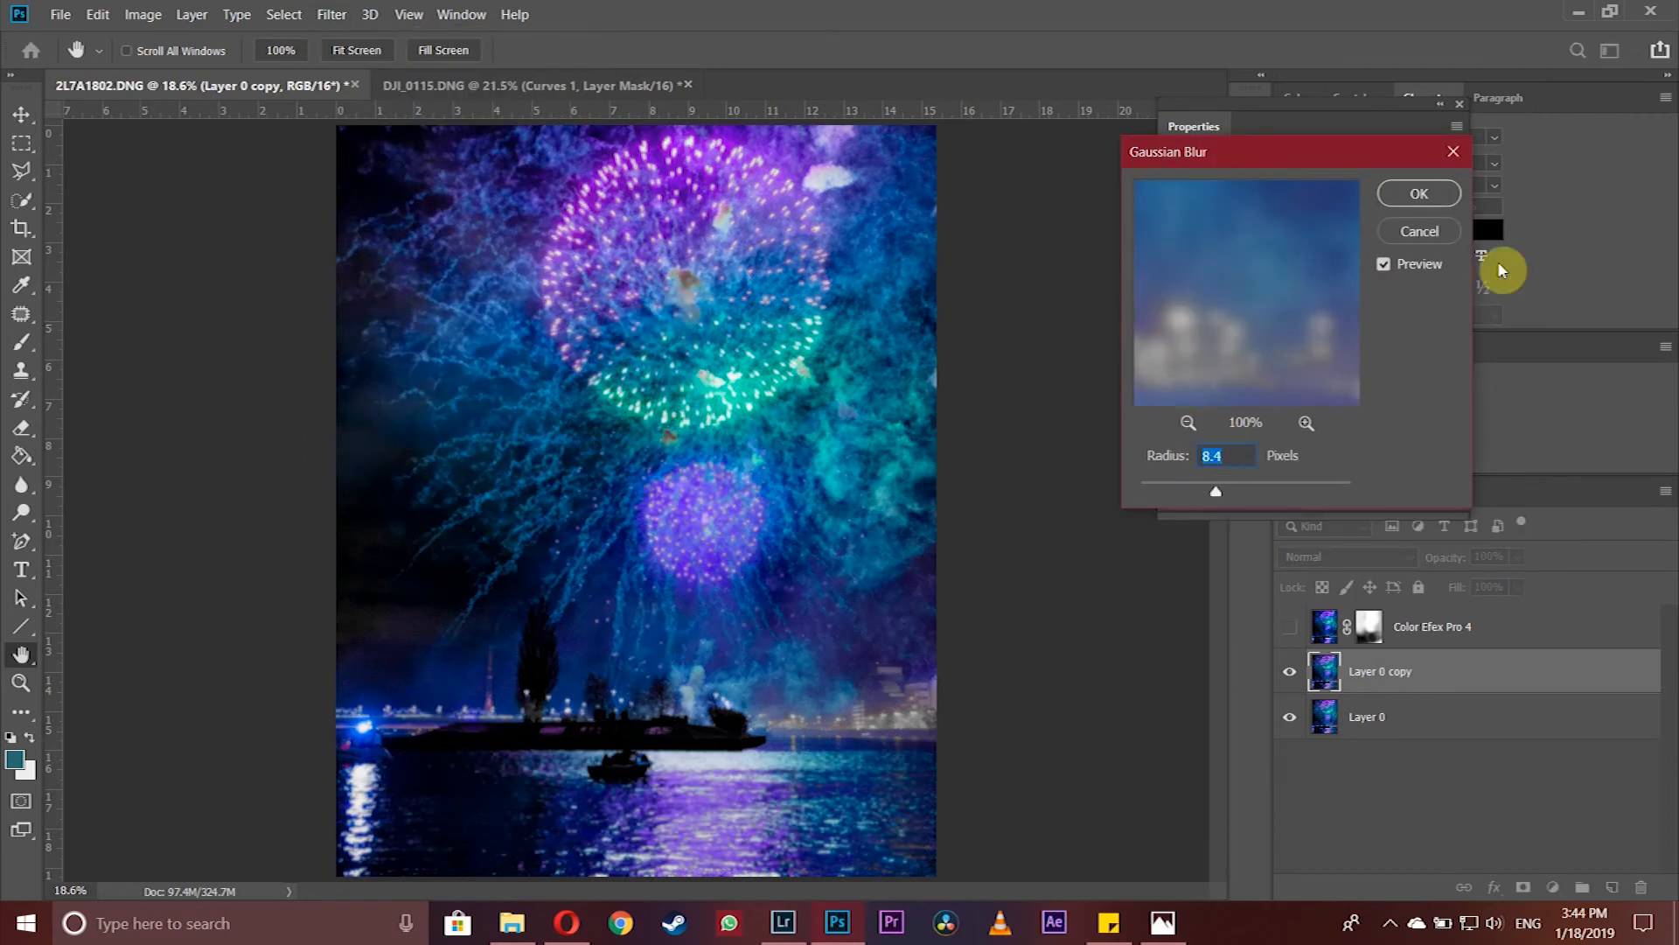
click(1422, 194)
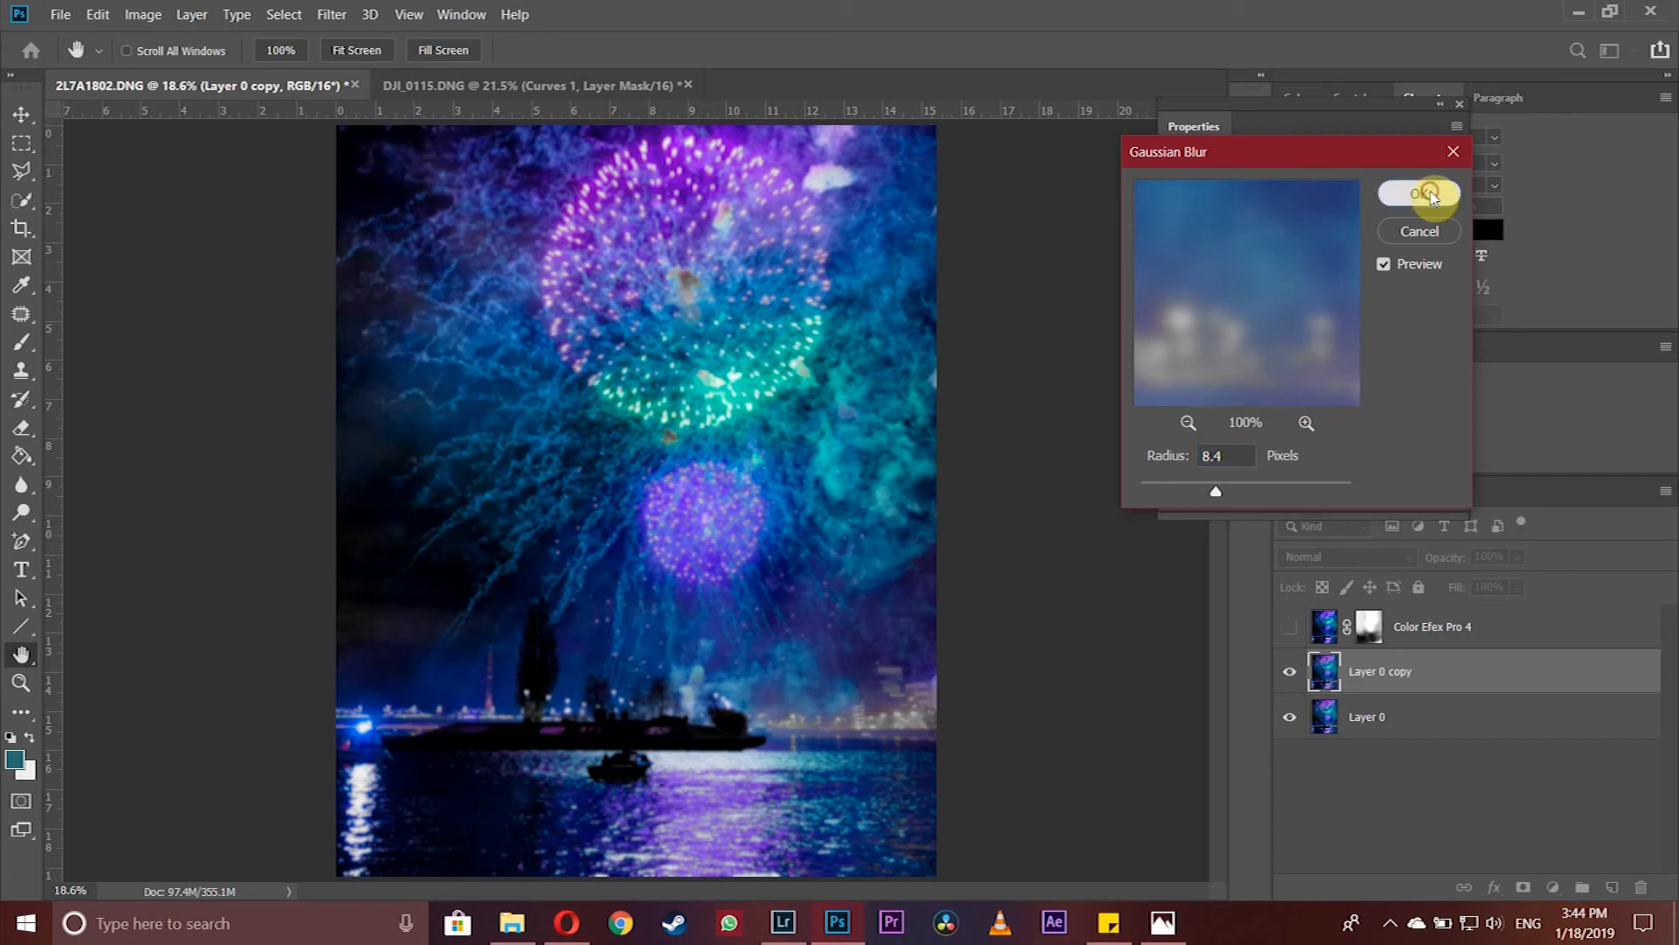
- Set the blurred Layer 0 copy to Soft Light at 58% opacity and compare the photo with and without it
click(1373, 565)
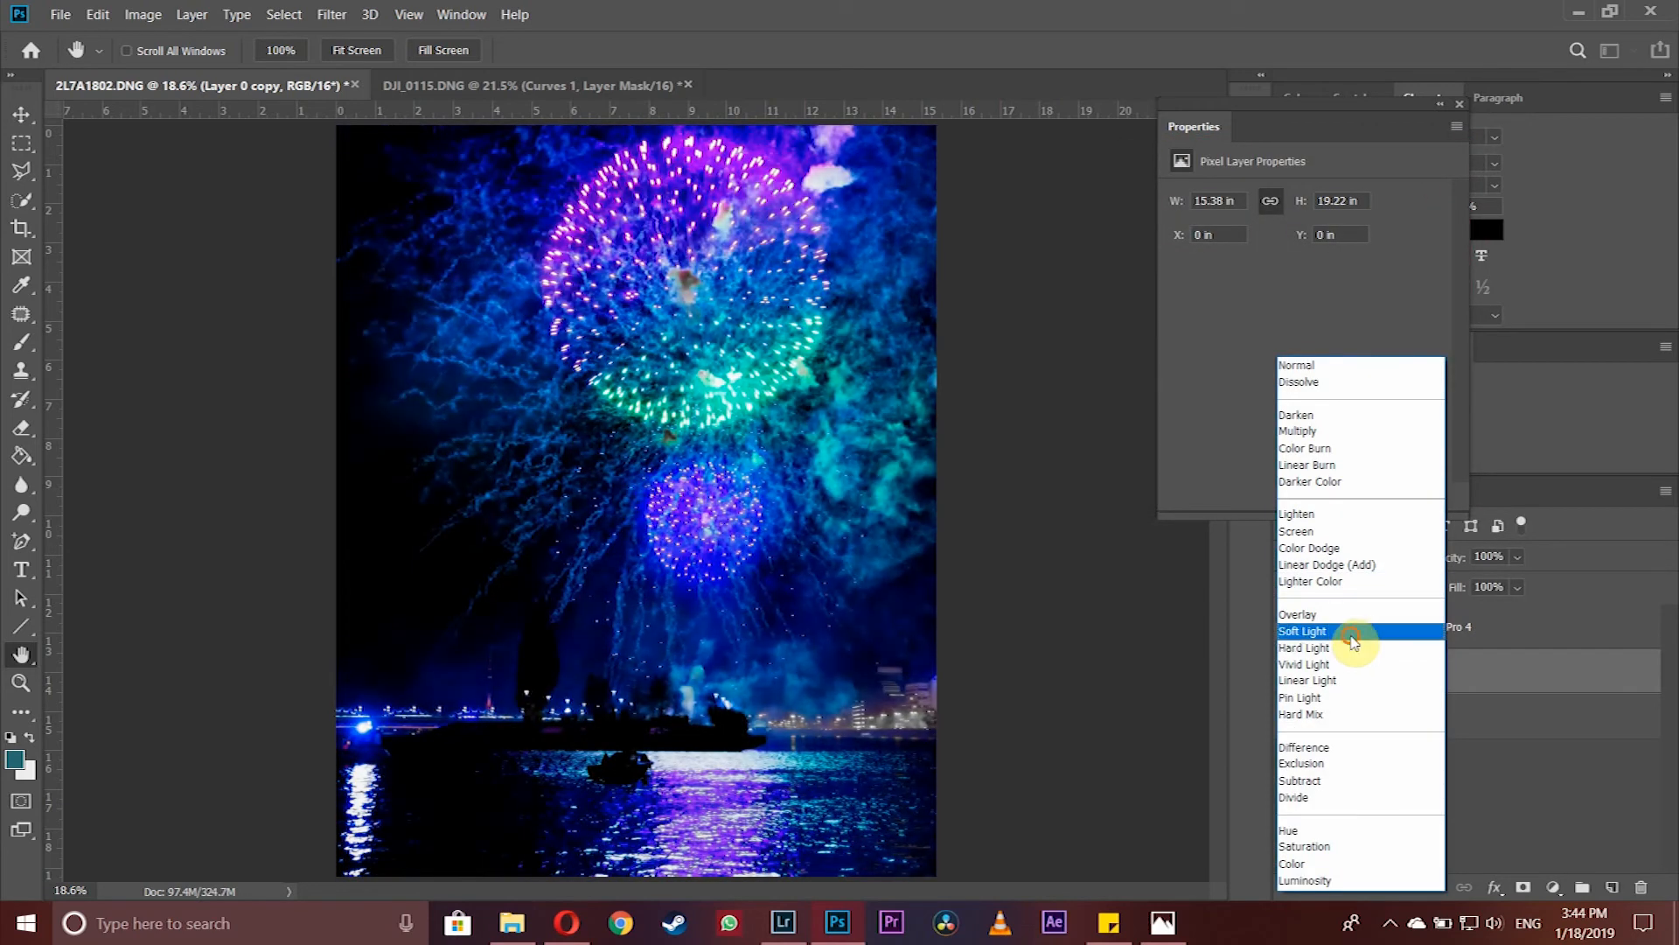
click(1359, 631)
mouse_move(1432, 566)
mouse_down()
mouse_move(1379, 563)
mouse_move(1400, 562)
mouse_up()
click(1290, 672)
click(1290, 671)
click(1289, 672)
click(1290, 672)
click(1289, 672)
click(1289, 672)
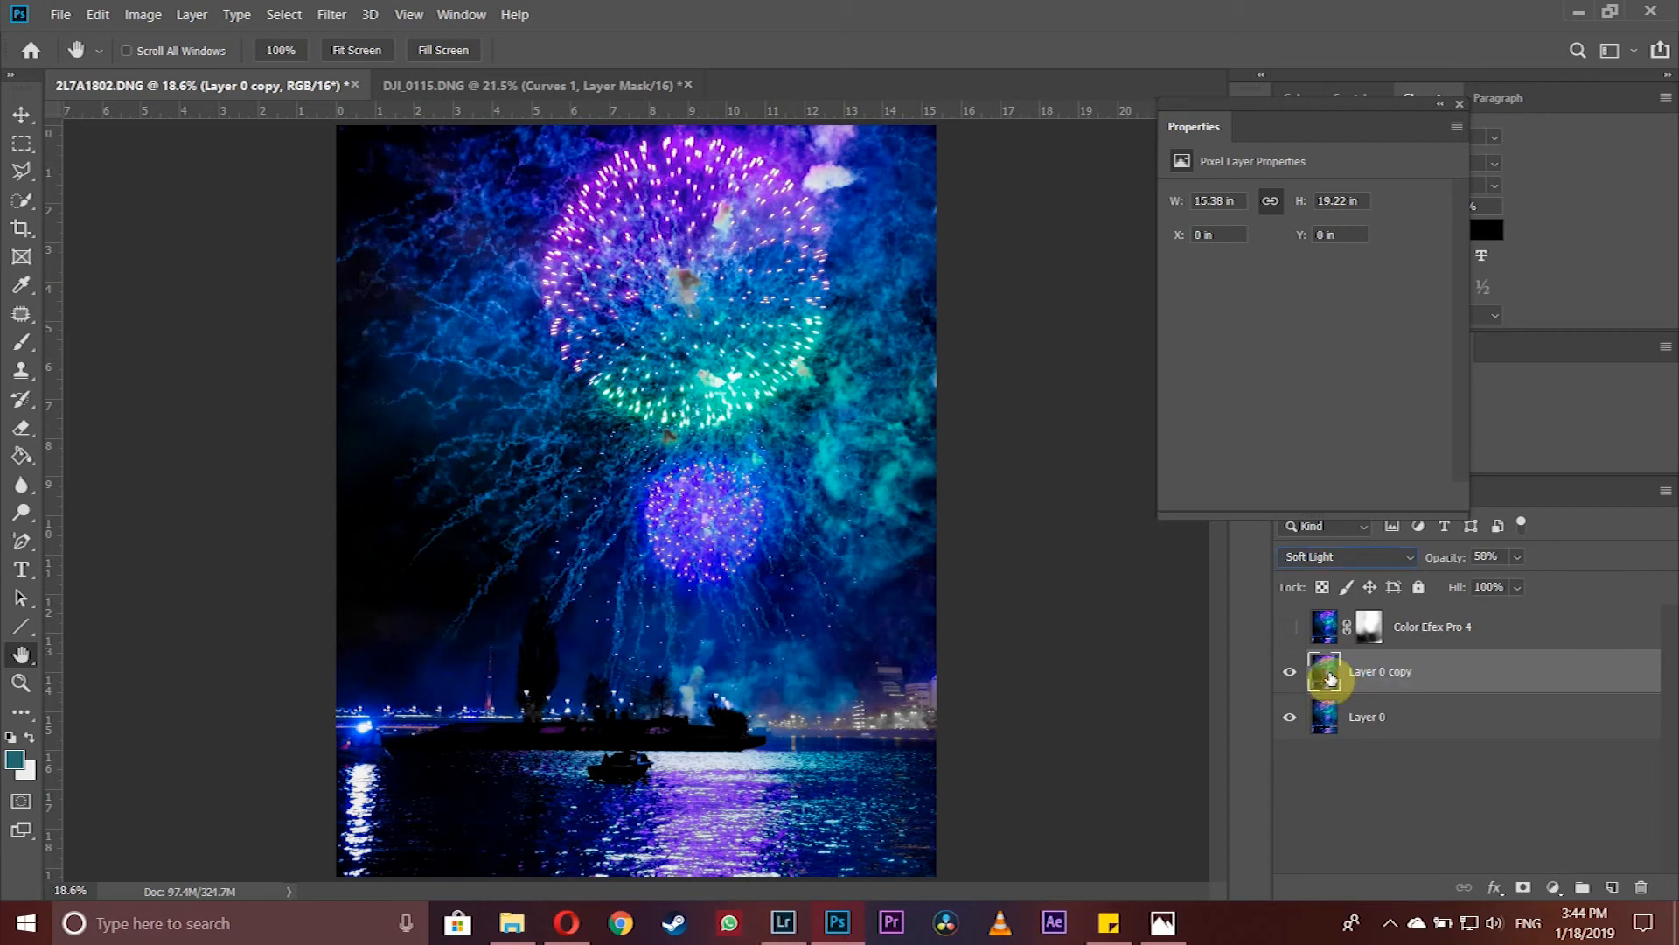
- Protect the shadows from Layer 0 copy by splitting the Underlying Layer black slider in Blend If, with its upper half at 82
double_click(1331, 678)
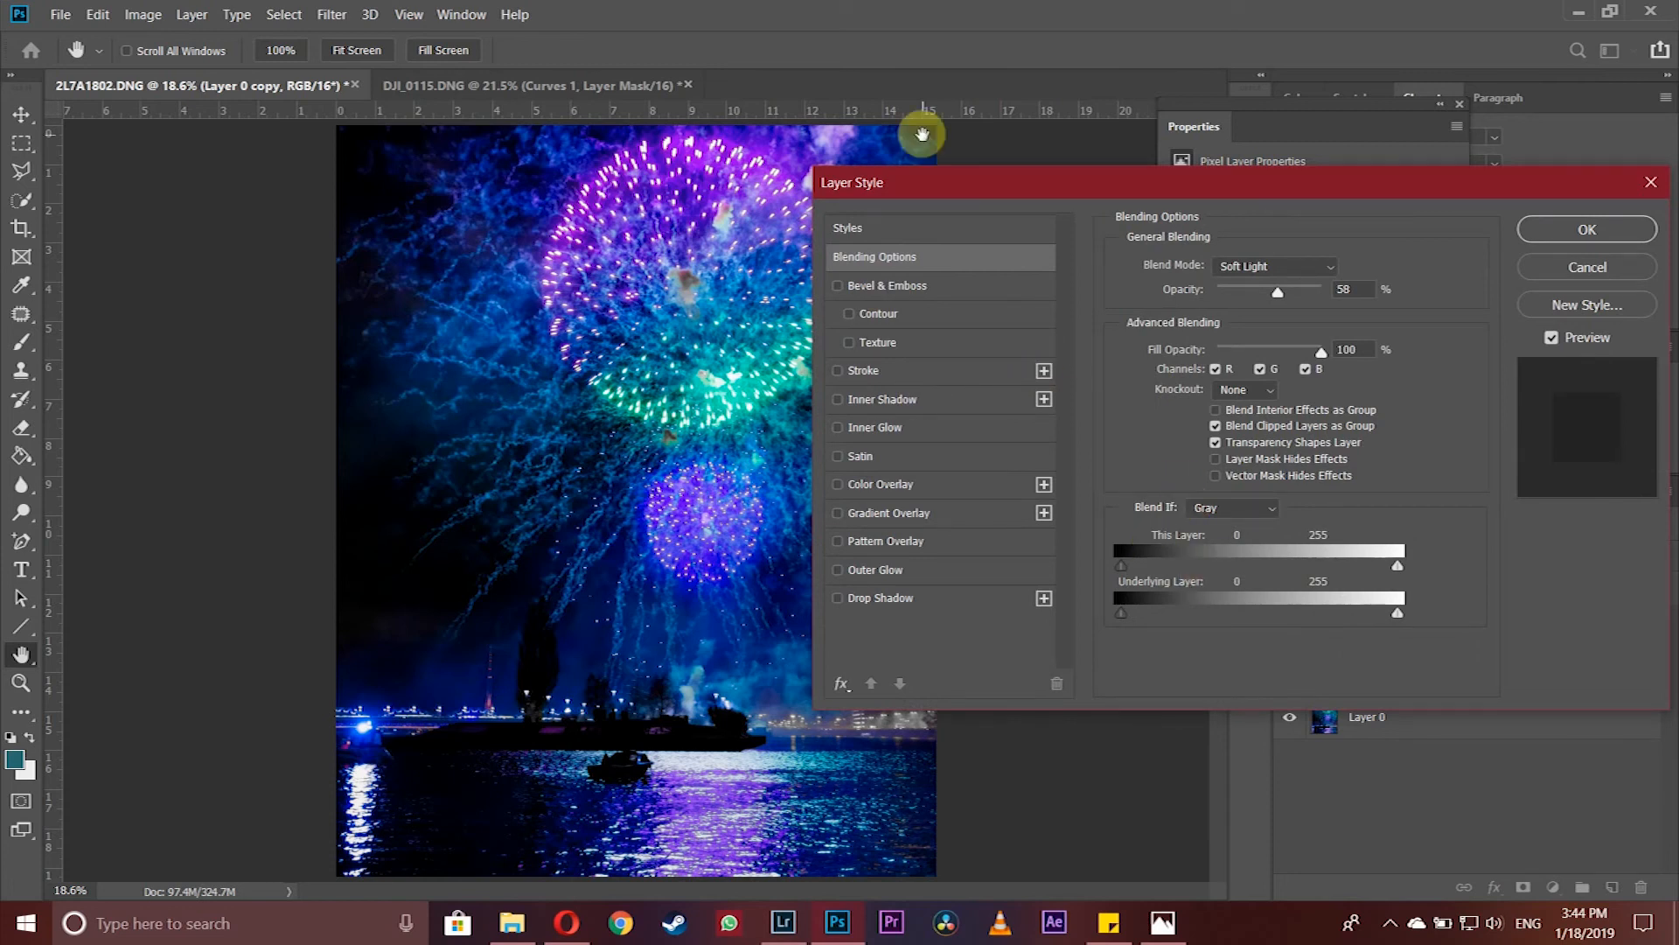
drag(926, 187, 1077, 172)
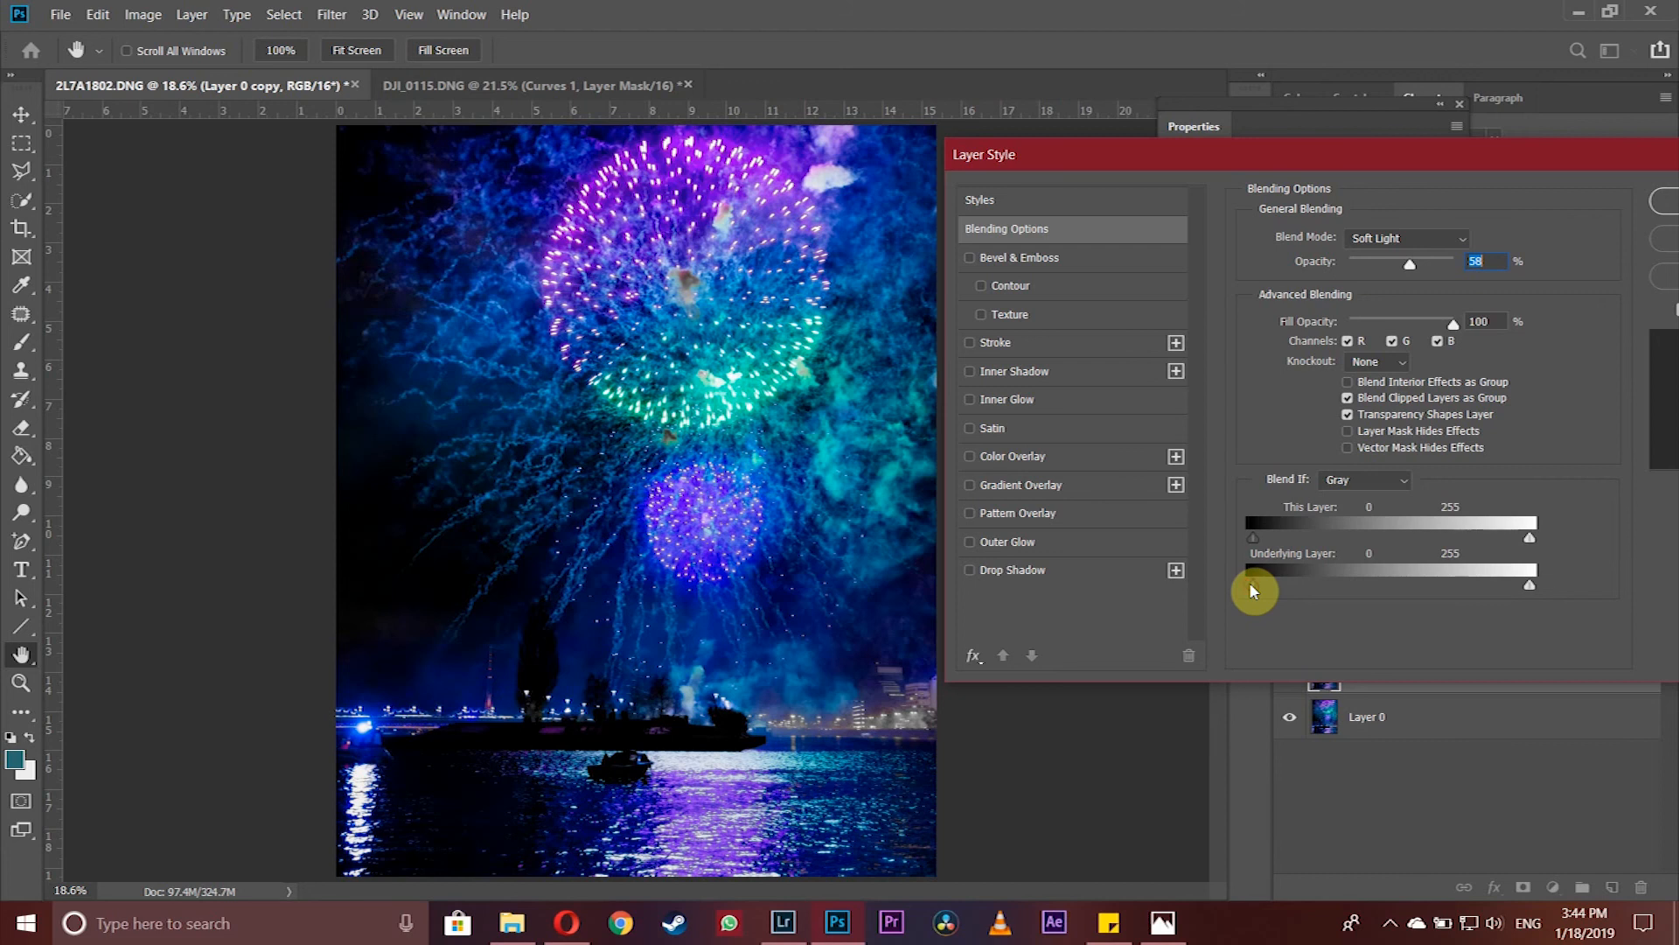
drag(1256, 584, 1288, 584)
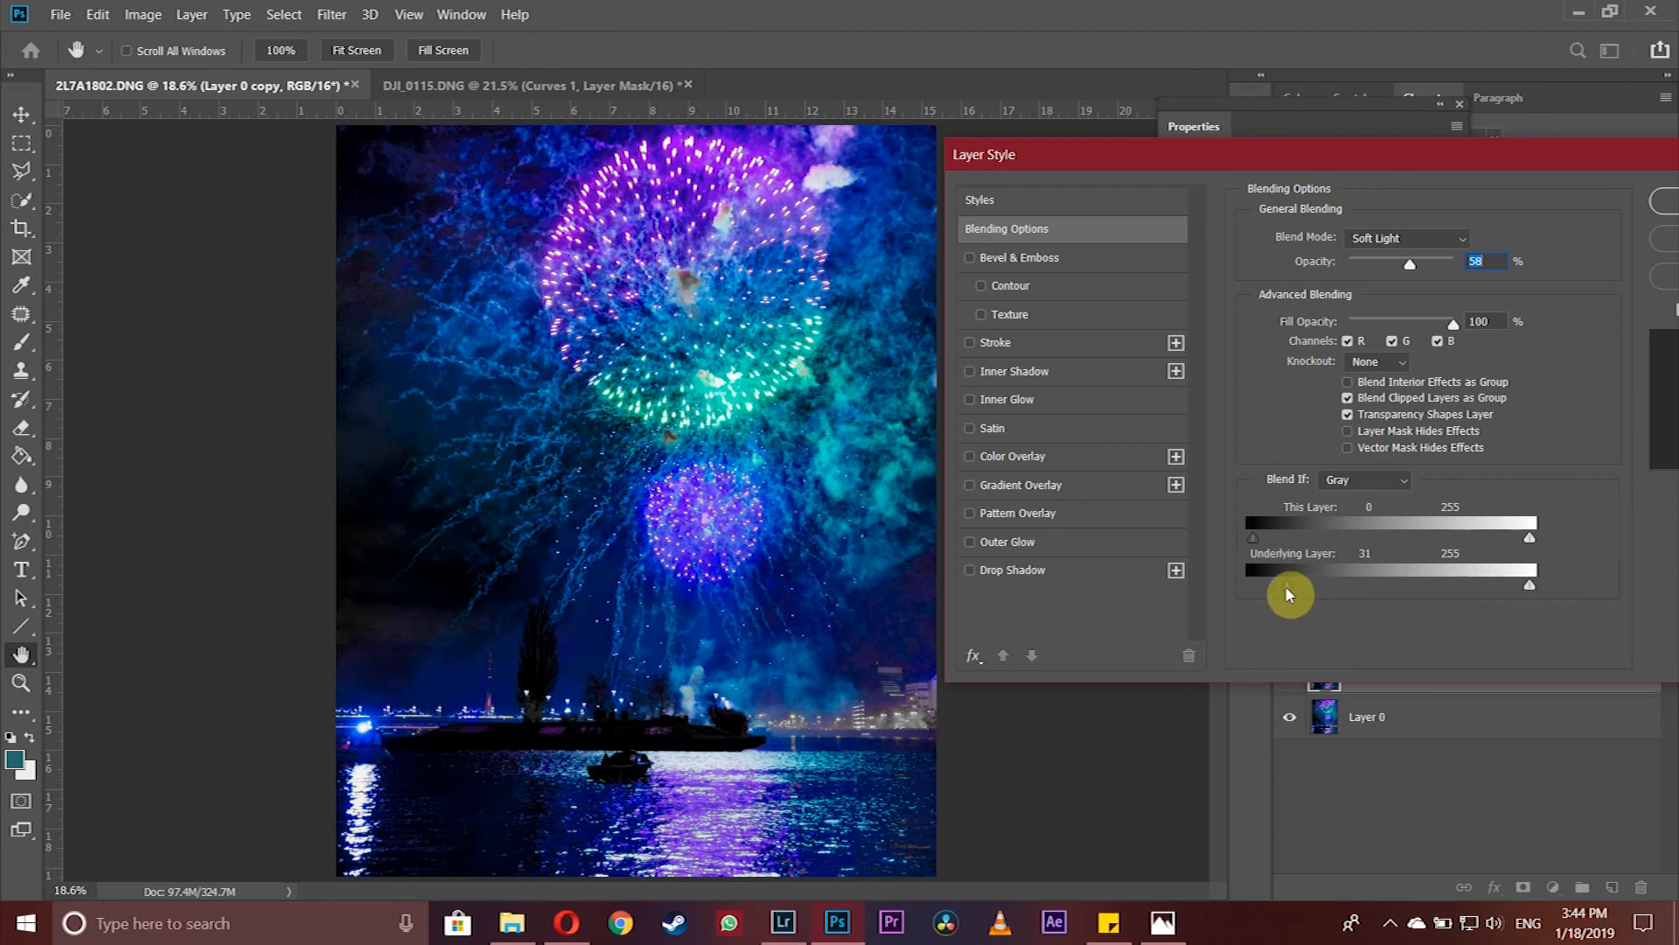
drag(1288, 584, 1341, 585)
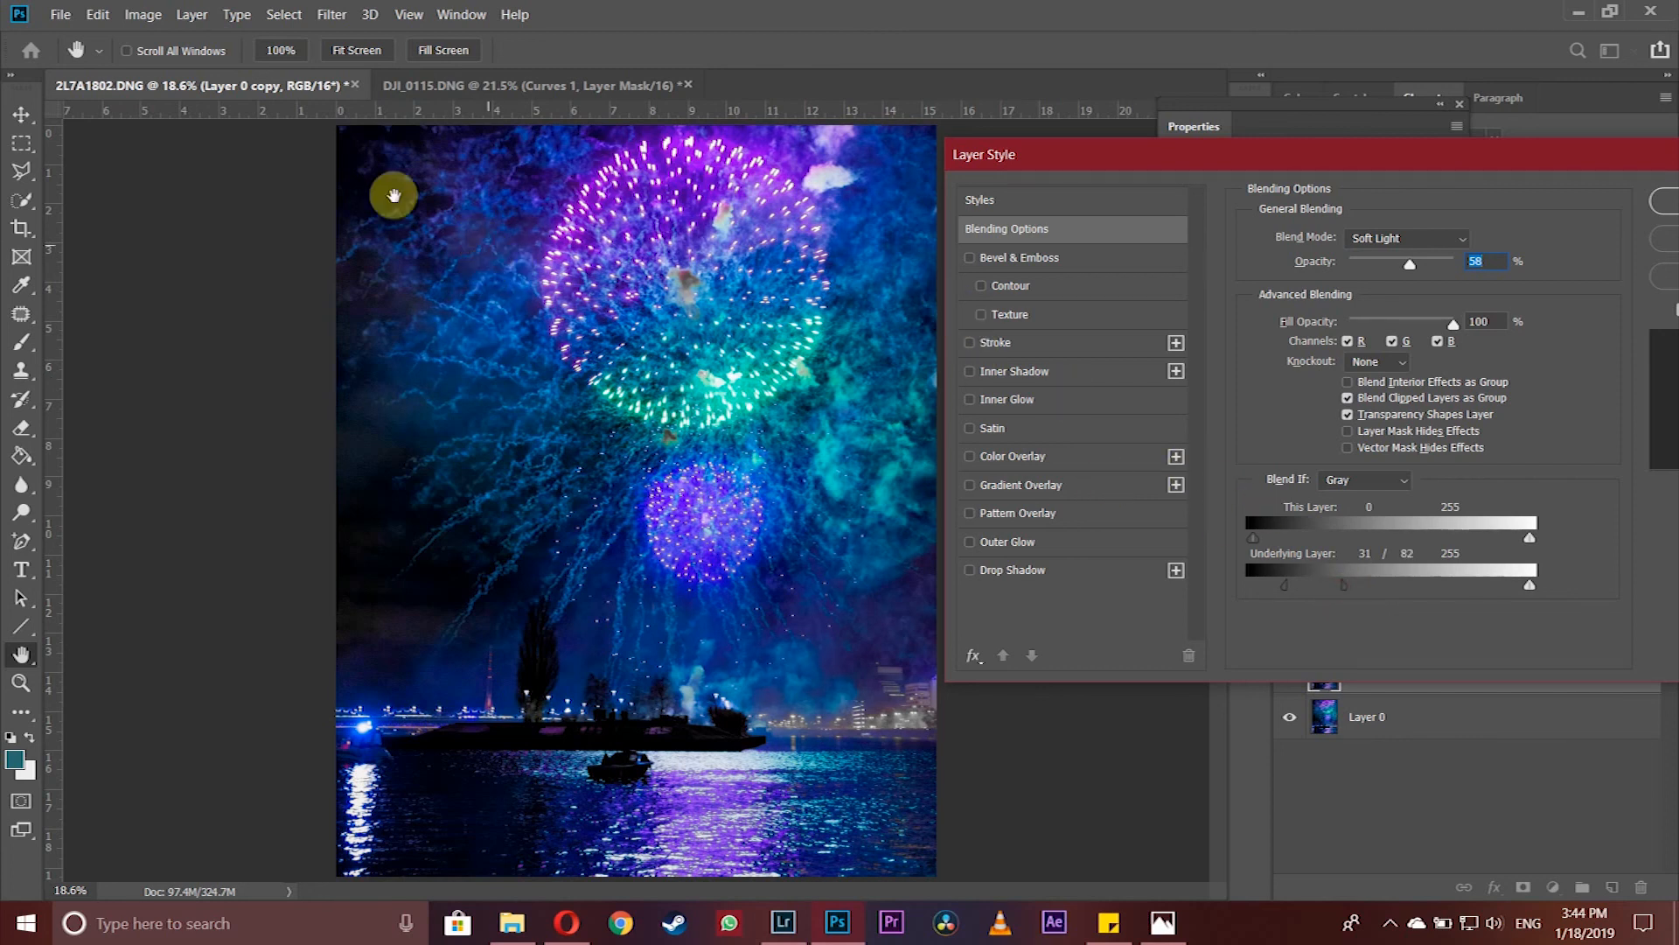
drag(1286, 586, 1275, 586)
click(1669, 201)
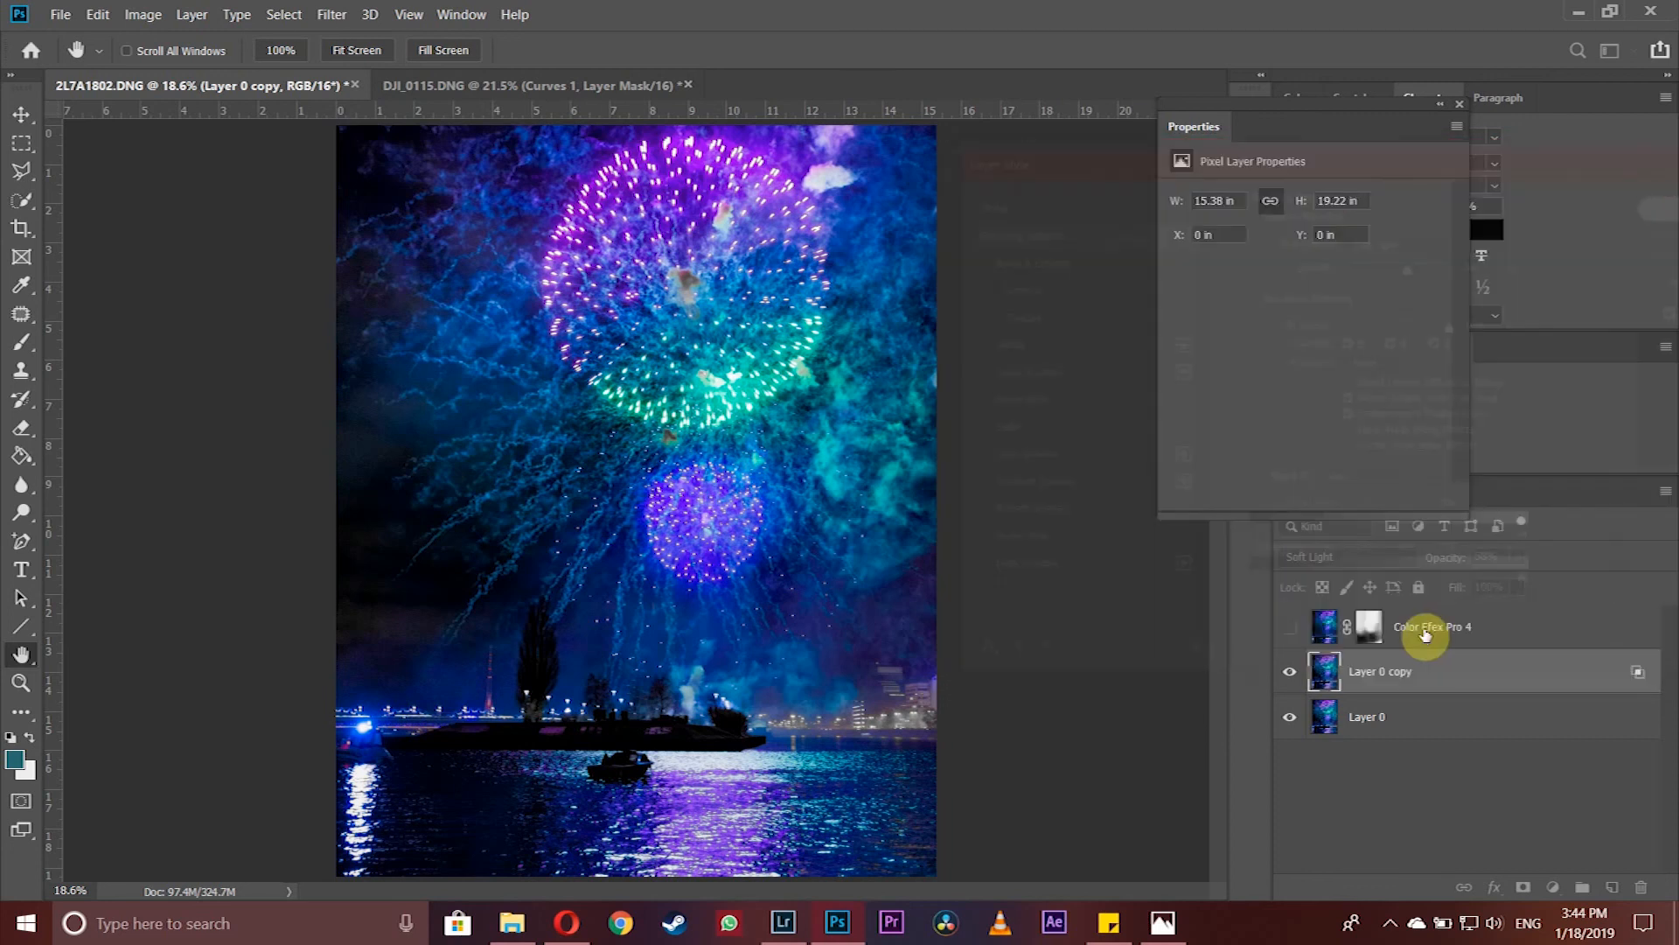
- Compare the fireworks photo with and without the Soft Light glow of Layer 0 copy
click(1292, 674)
click(1292, 674)
click(1292, 674)
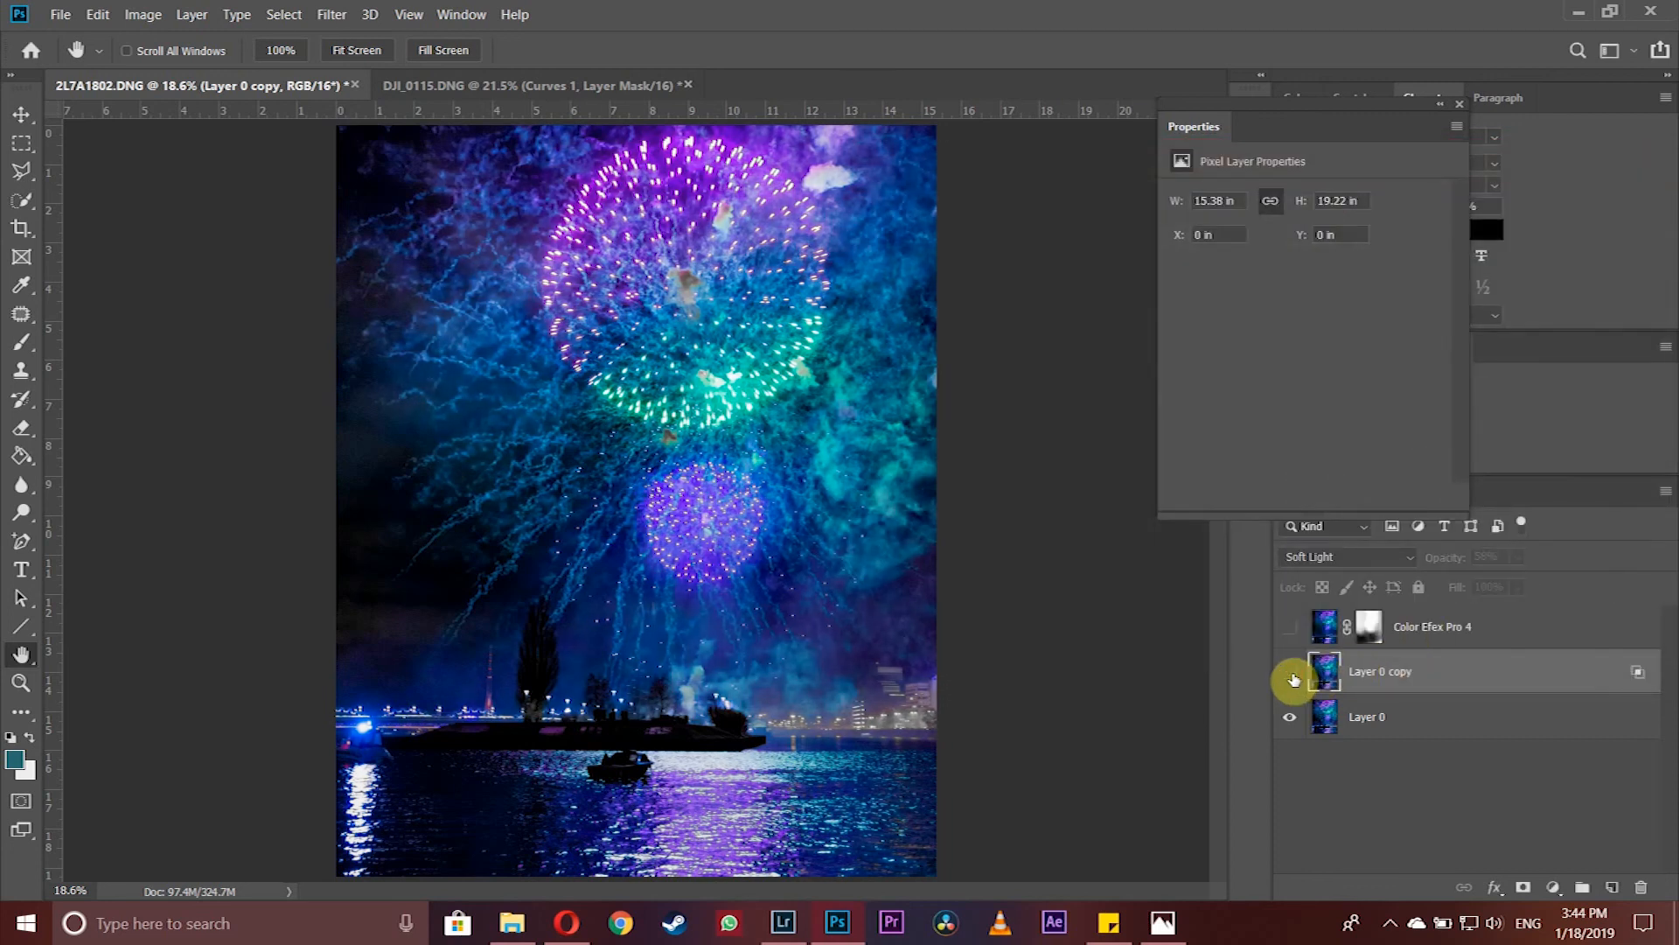
click(1292, 674)
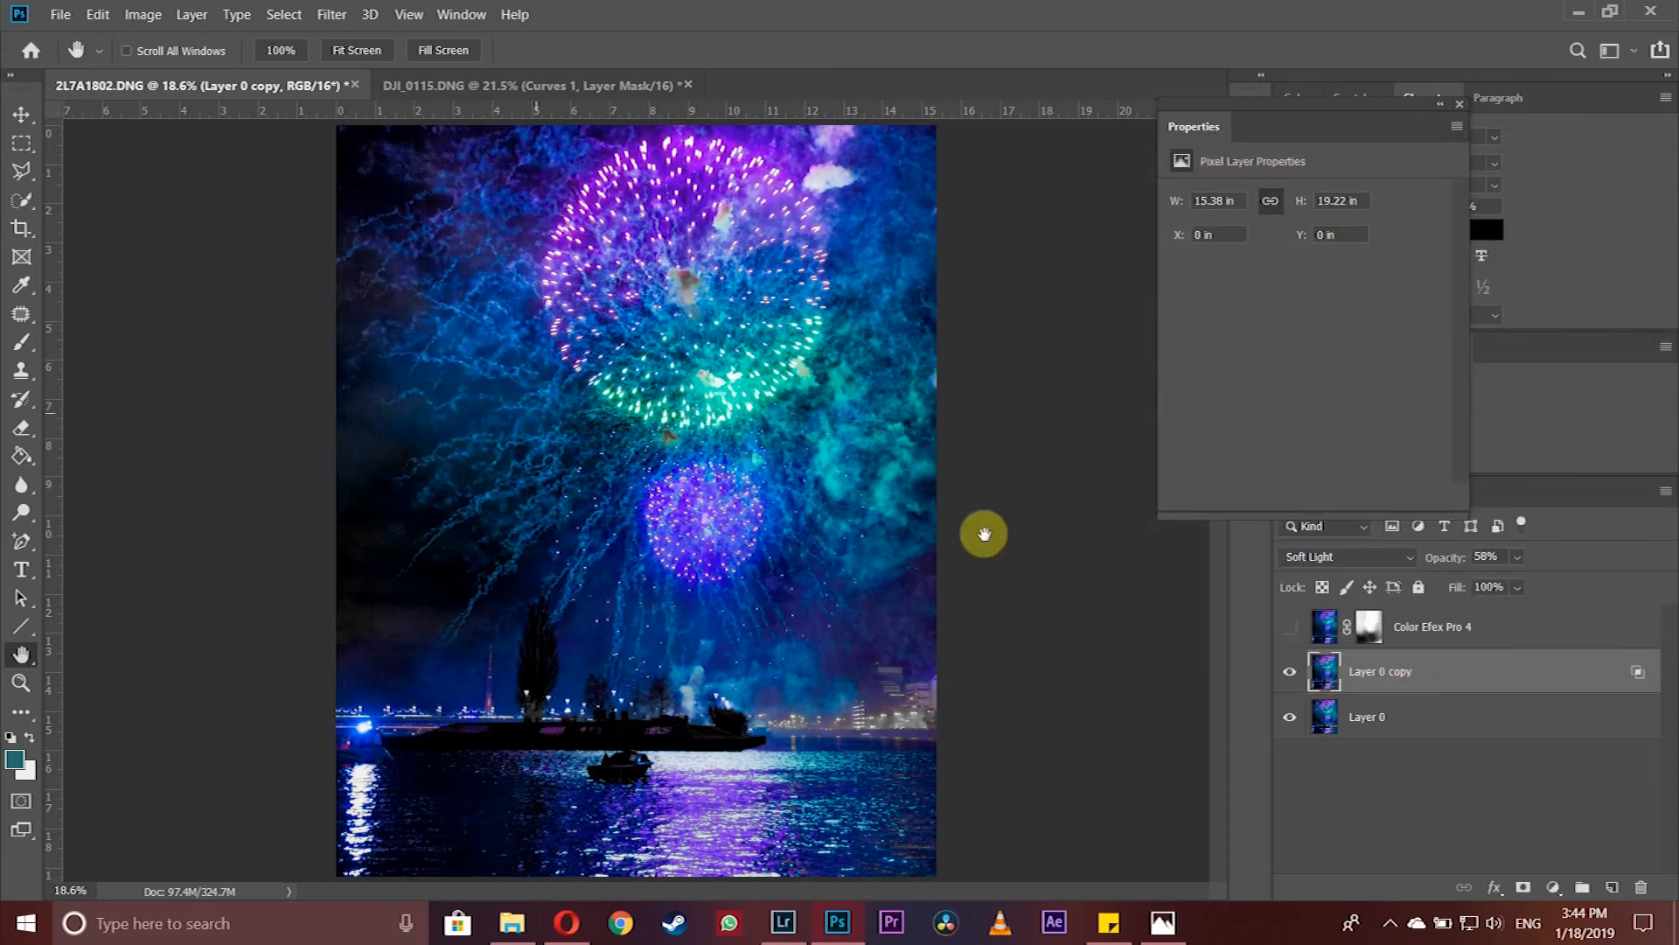
- Compare the Color Efex Pro 4 version of the fireworks with the blurred Layer 0 copy version by alternating their visibility
click(1292, 627)
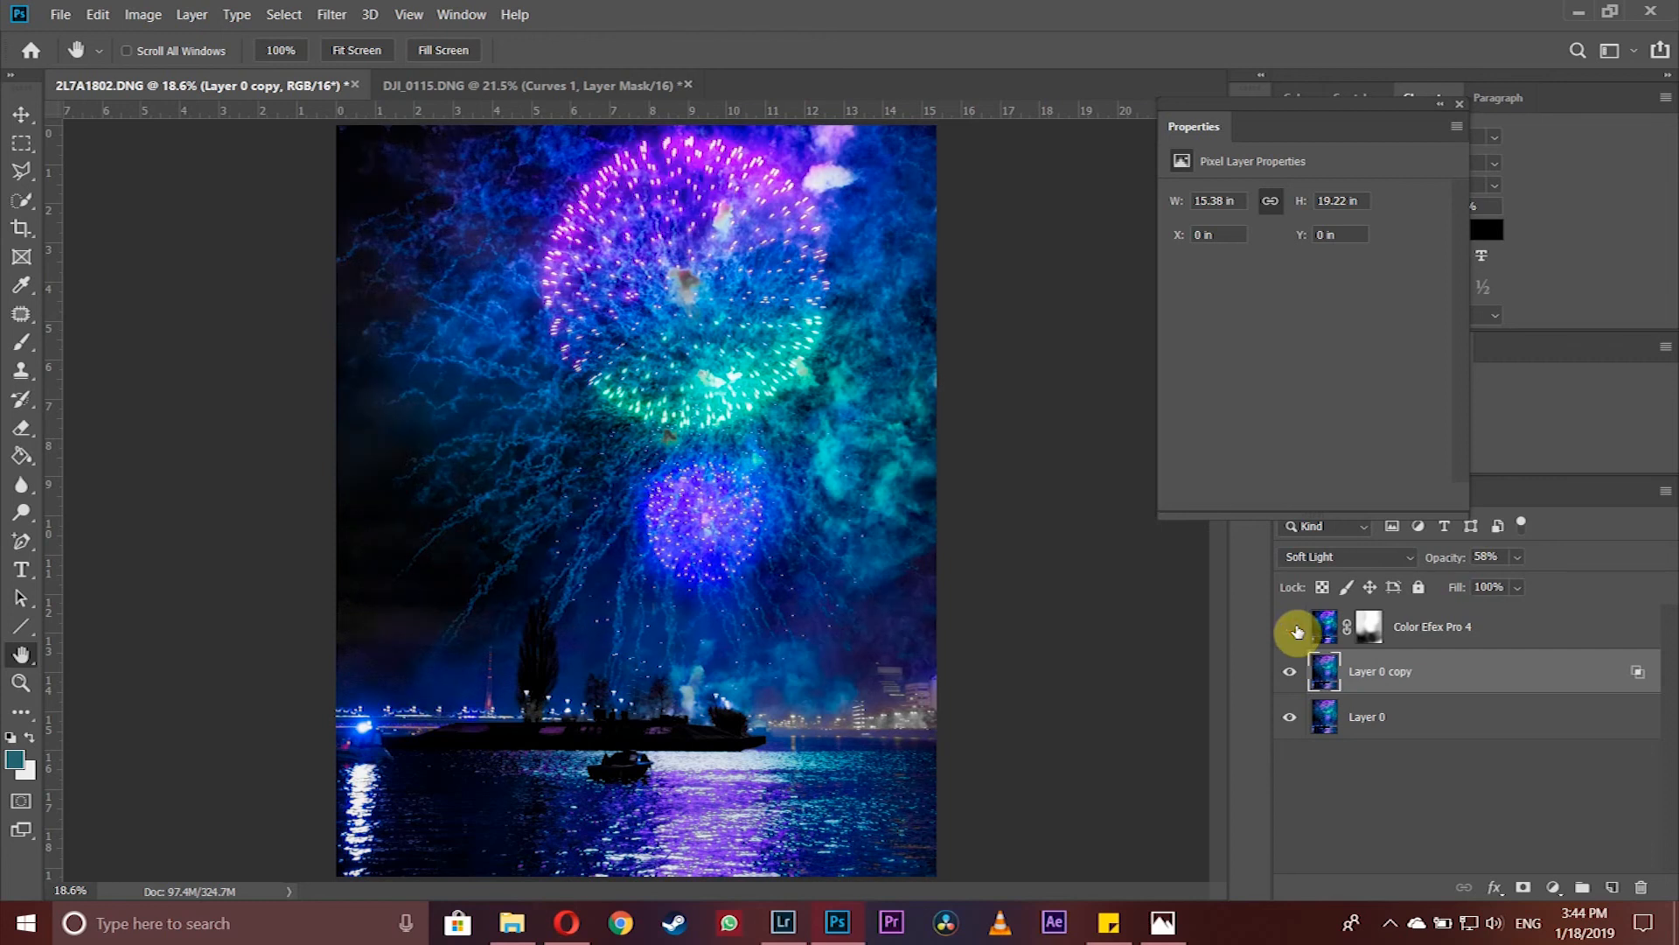
click(1297, 628)
click(1291, 672)
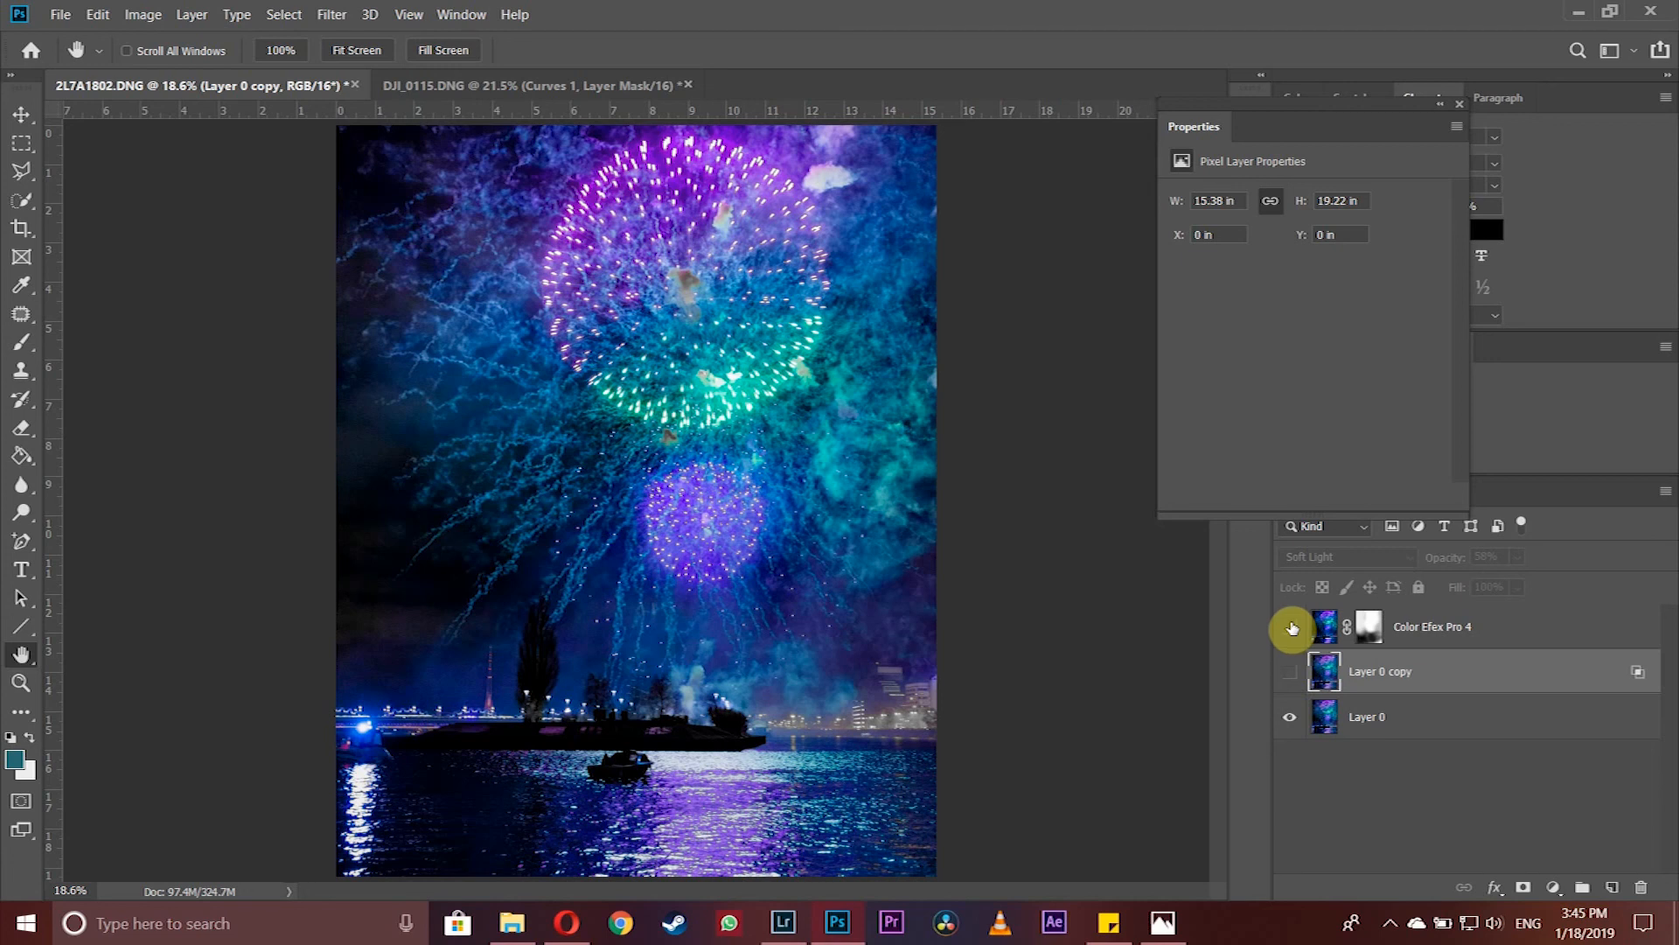
click(1291, 627)
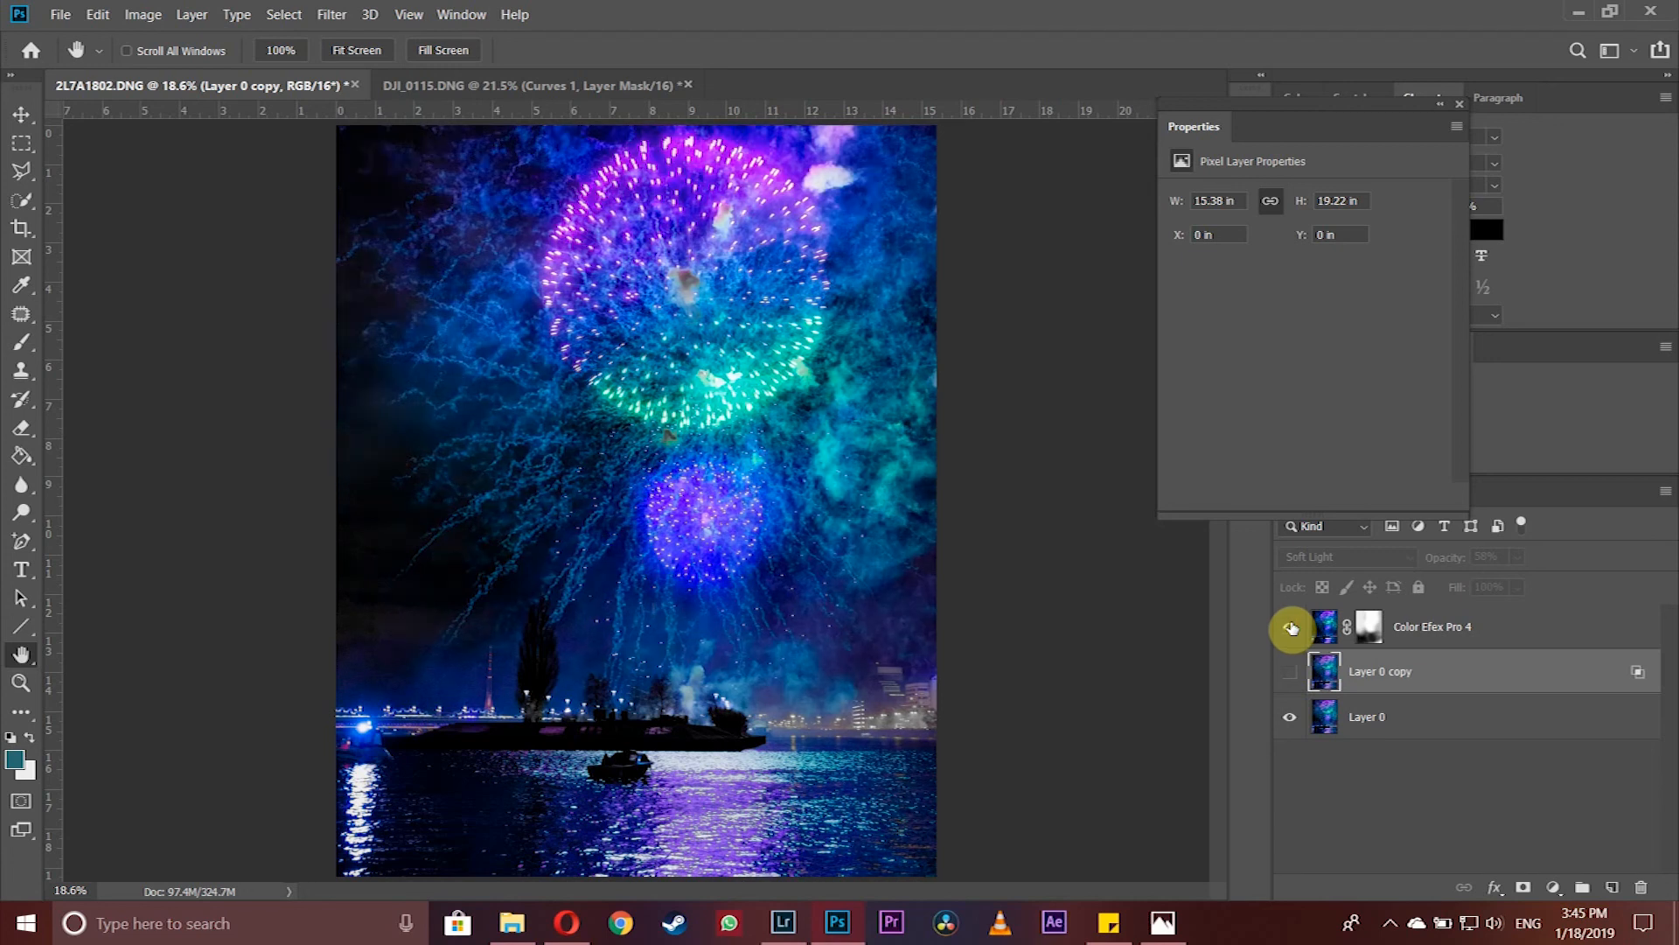
click(1291, 626)
click(1291, 673)
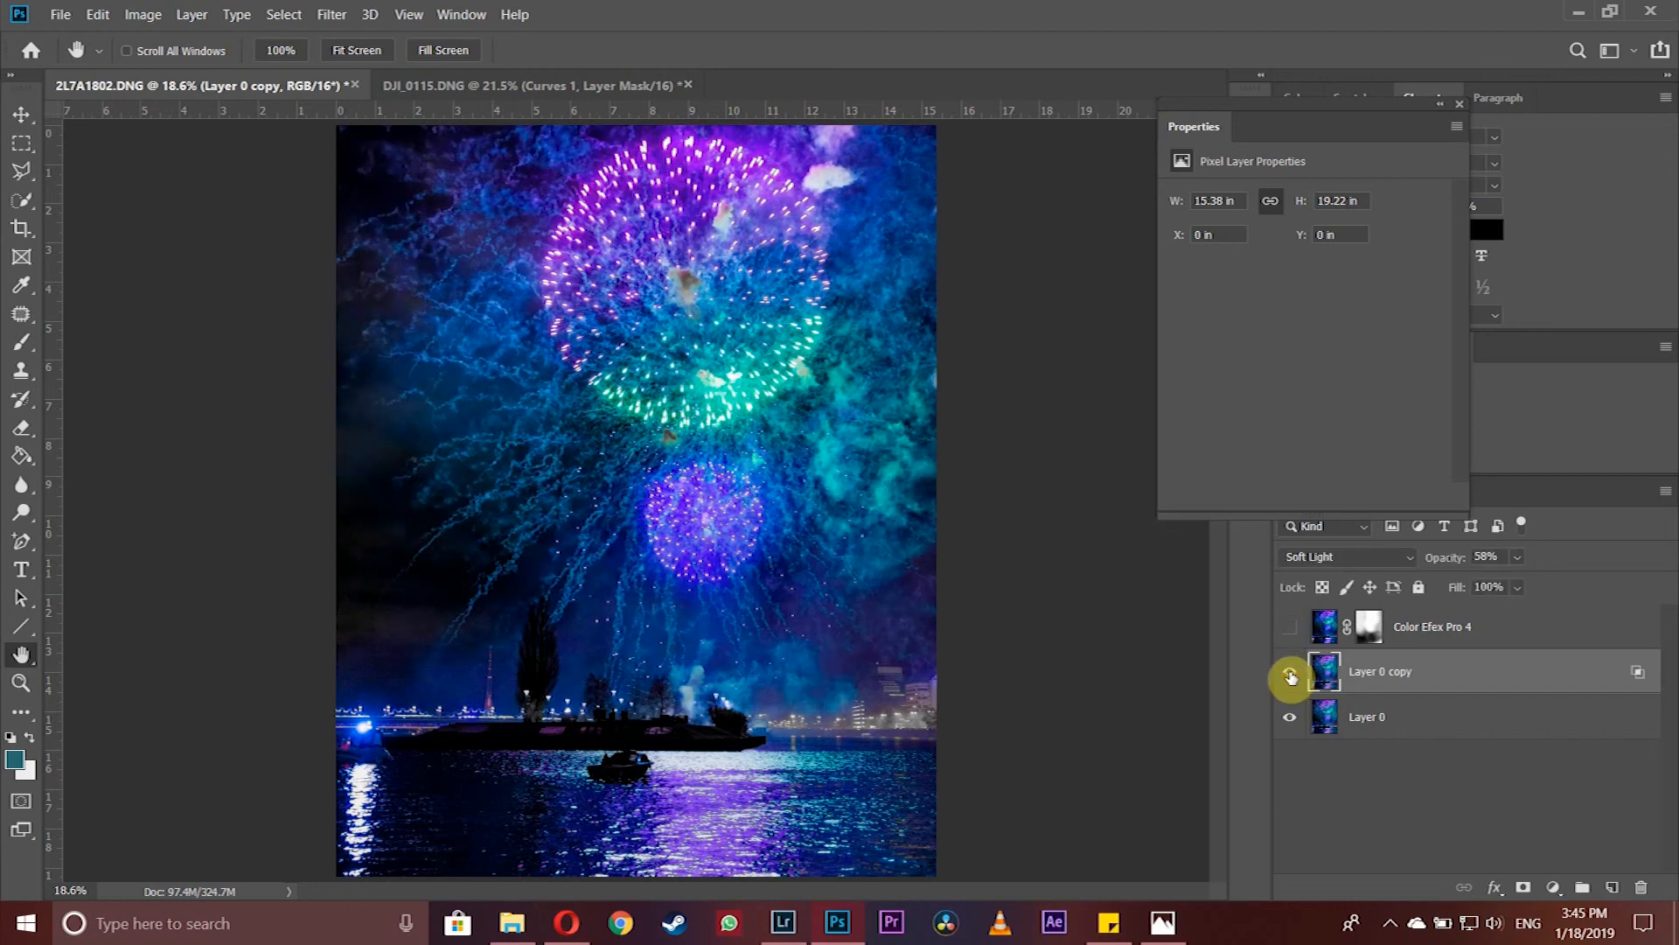
click(1291, 672)
click(1290, 629)
click(1291, 631)
click(1292, 661)
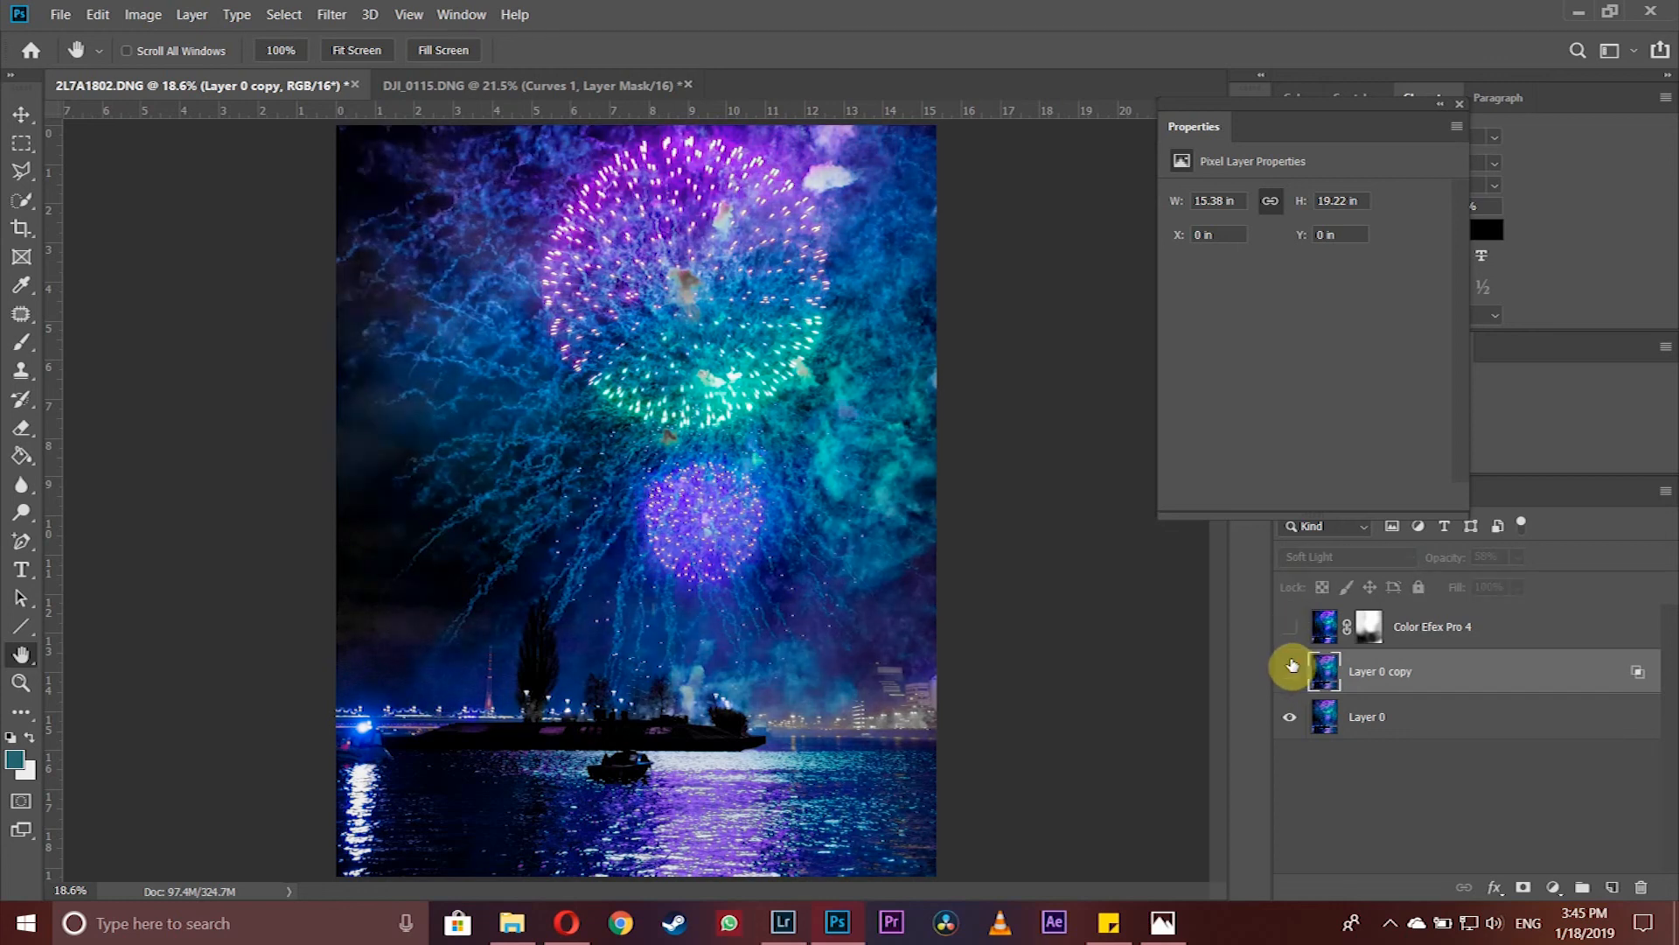